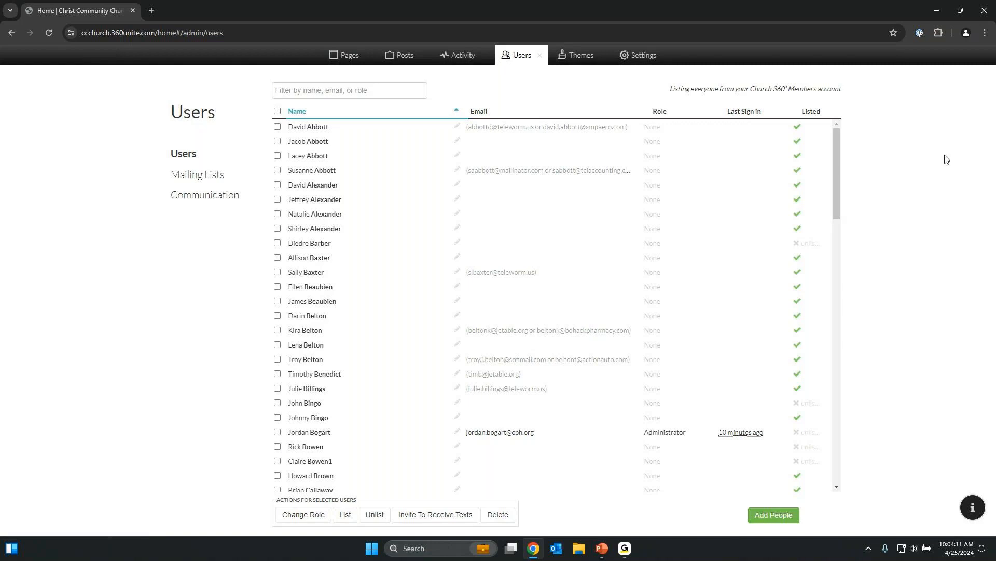
Filter the user list by a member's surname, then username, then 'admin', clearing each filter afterwards.
{"action": "triple_click", "coordinate": [673, 89]}
{"action": "left_click", "coordinate": [855, 90]}
{"action": "left_click", "coordinate": [303, 93]}
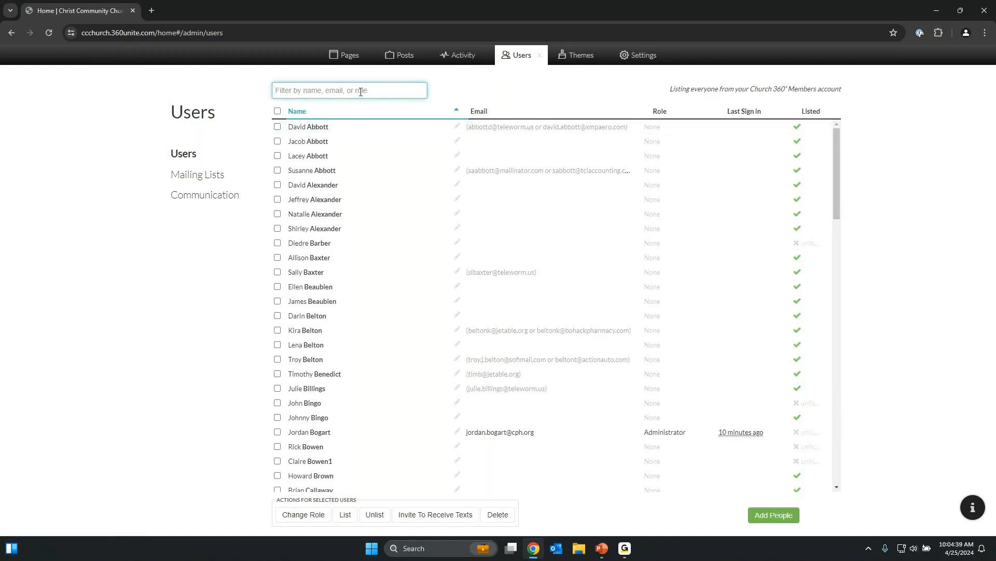
{"action": "type", "text": "bogar"}
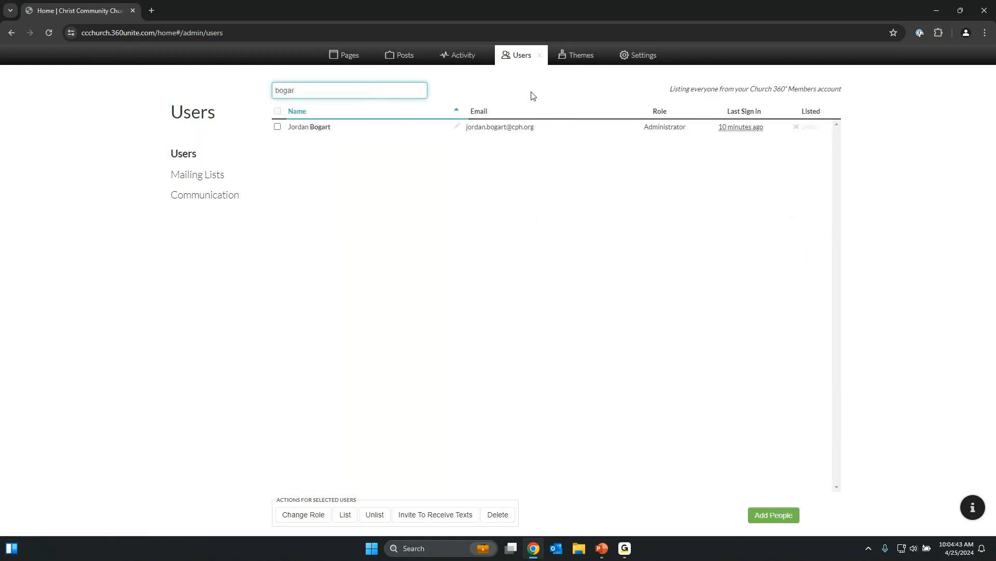
{"action": "key", "text": "BackSpace"}
{"action": "key", "text": "BackSpace"}
{"action": "key", "text": "BackSpace"}
{"action": "key", "text": "BackSpace"}
{"action": "key", "text": "BackSpace"}
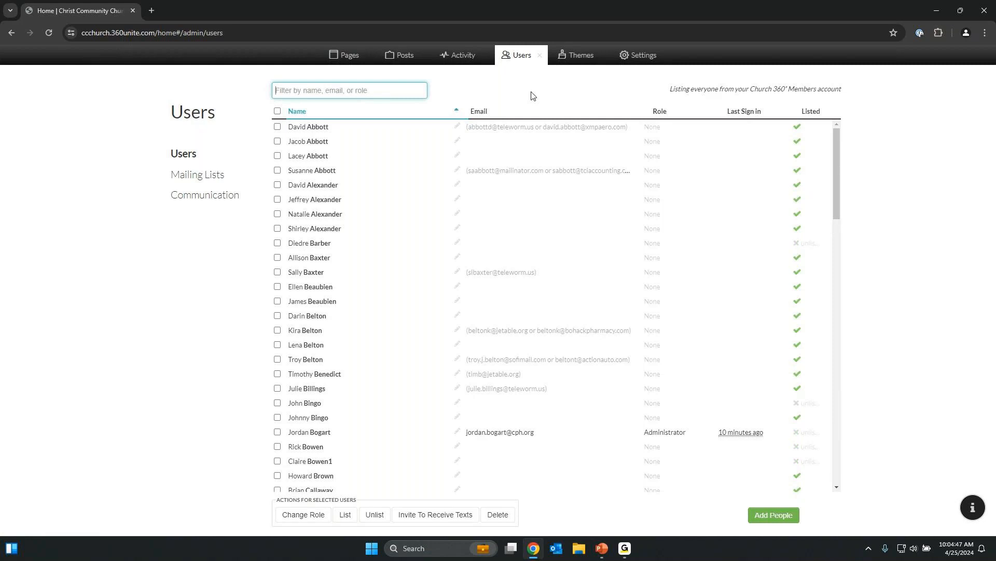
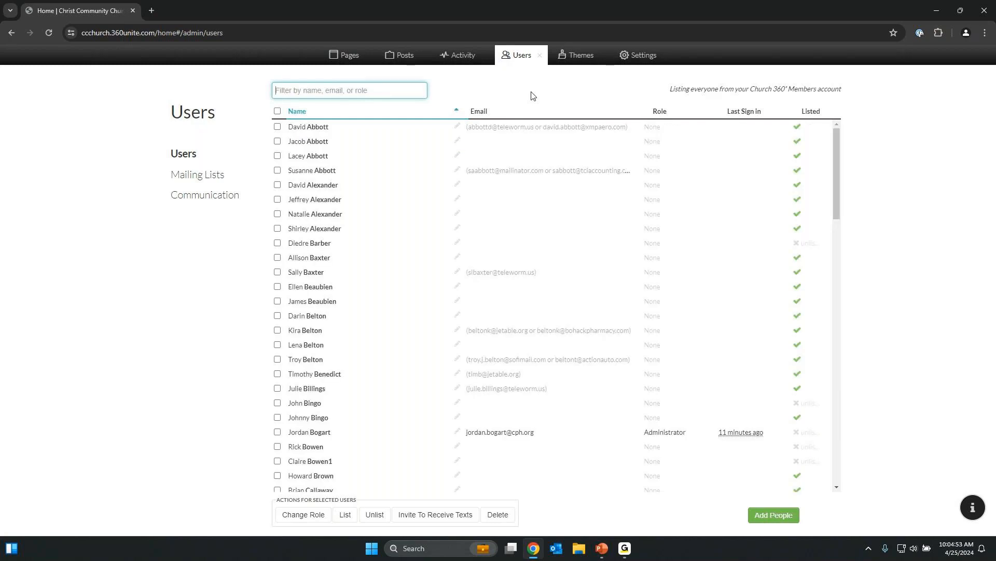
{"action": "type", "text": "admin"}
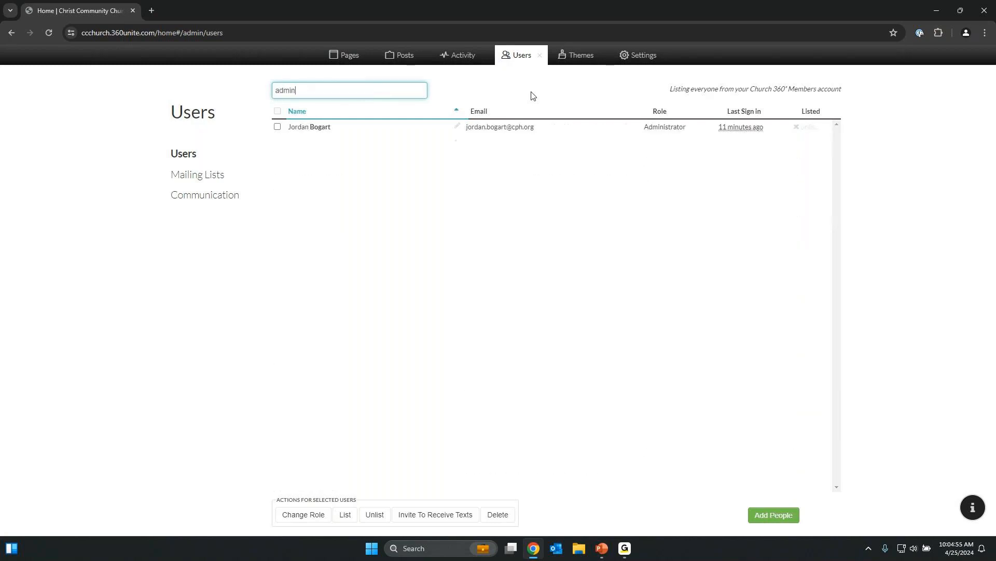
{"action": "key", "text": "BackSpace"}
{"action": "key", "text": "BackSpace"}
{"action": "key", "text": "BackSpace"}
{"action": "key", "text": "BackSpace"}
{"action": "key", "text": "BackSpace"}
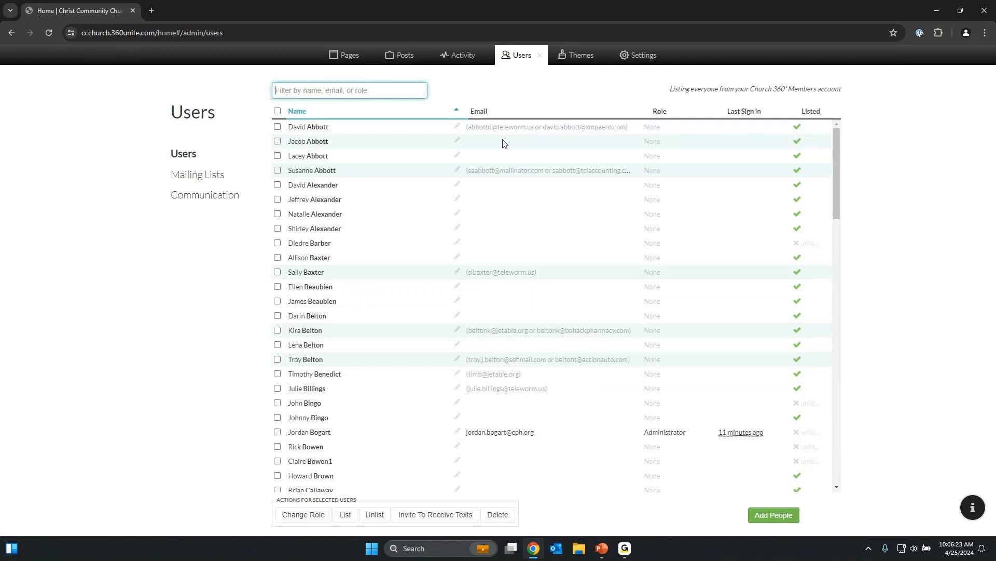
Leave the first user's name unchanged and sort the Users table by Last Sign In.
{"action": "left_click", "coordinate": [457, 126]}
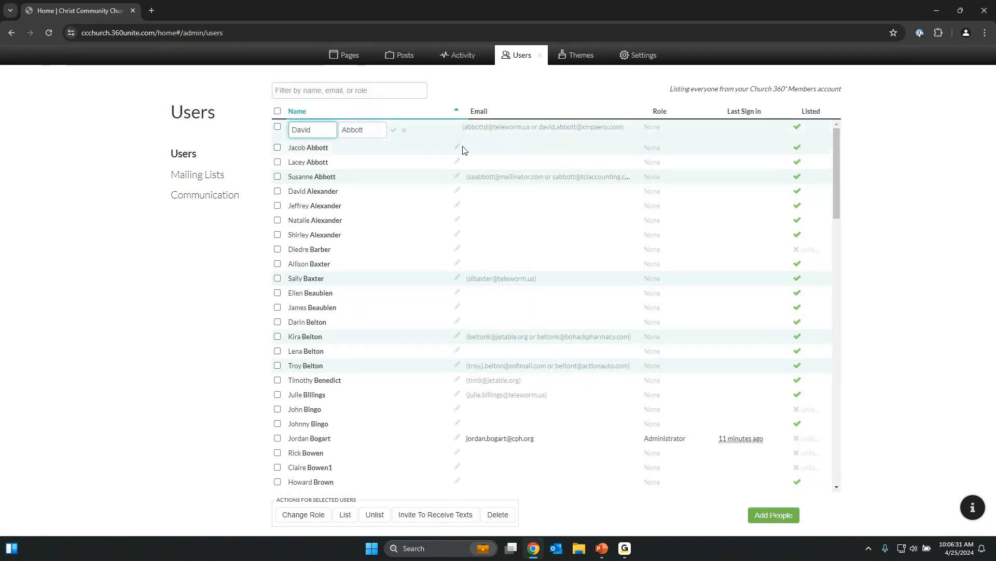
{"action": "left_click", "coordinate": [404, 129]}
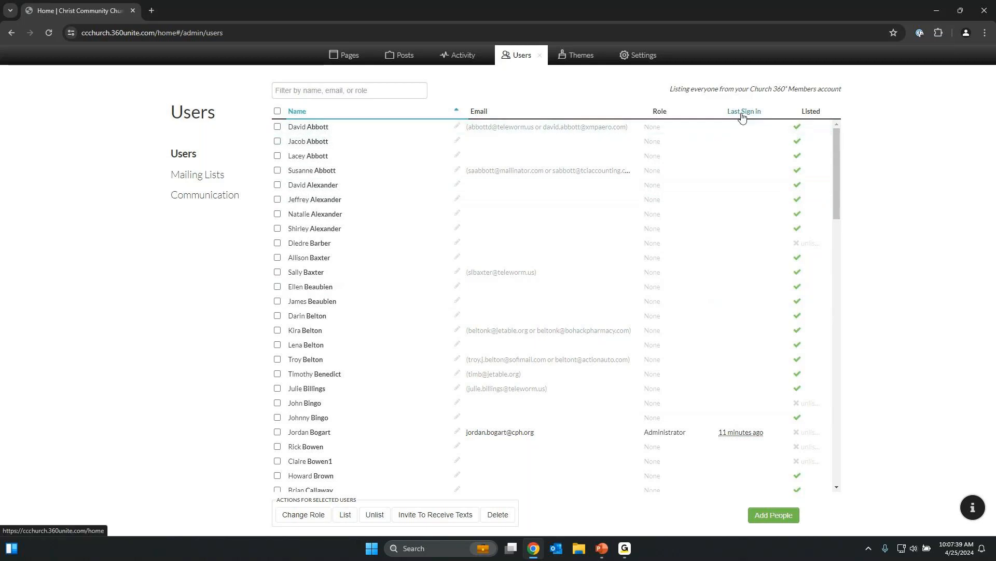
{"action": "left_click", "coordinate": [743, 111]}
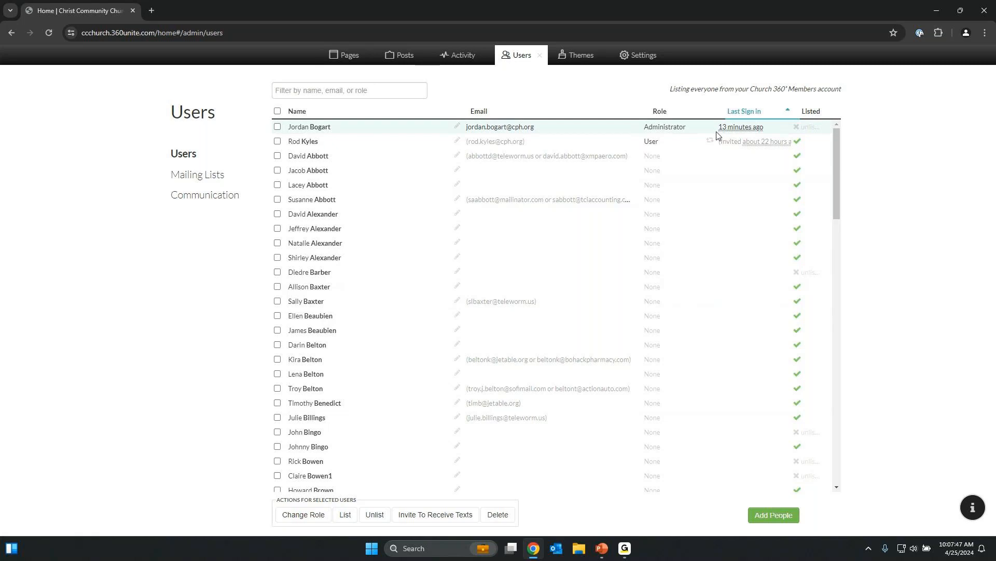
{"action": "mouse_move", "coordinate": [732, 133]}
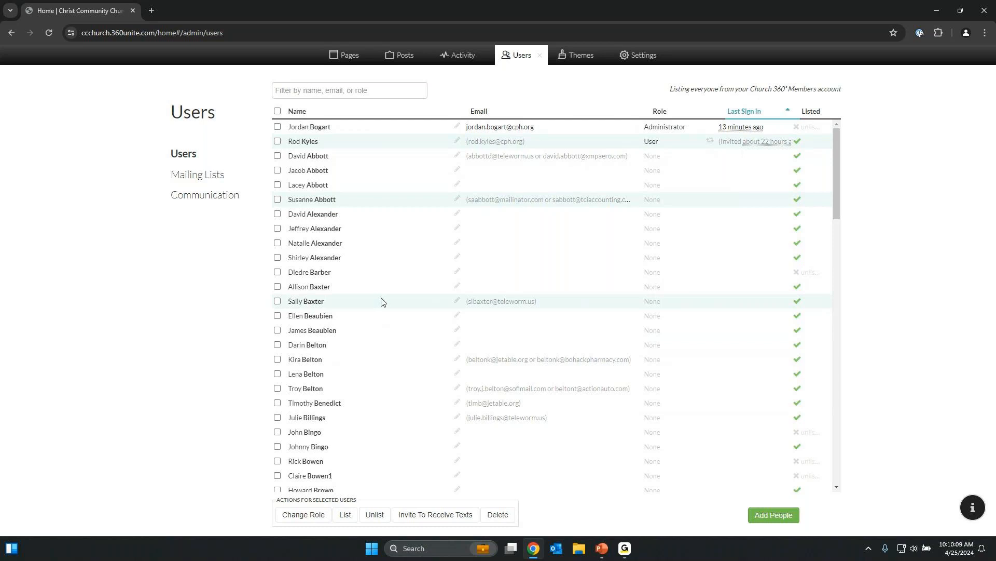
Tick the checkbox of one member about halfway down the sign-in-sorted Users list.
{"action": "left_click", "coordinate": [278, 302]}
In Change Role, try None, User, Publisher, Designer and Administrator, ending on Publisher.
{"action": "left_click", "coordinate": [308, 515]}
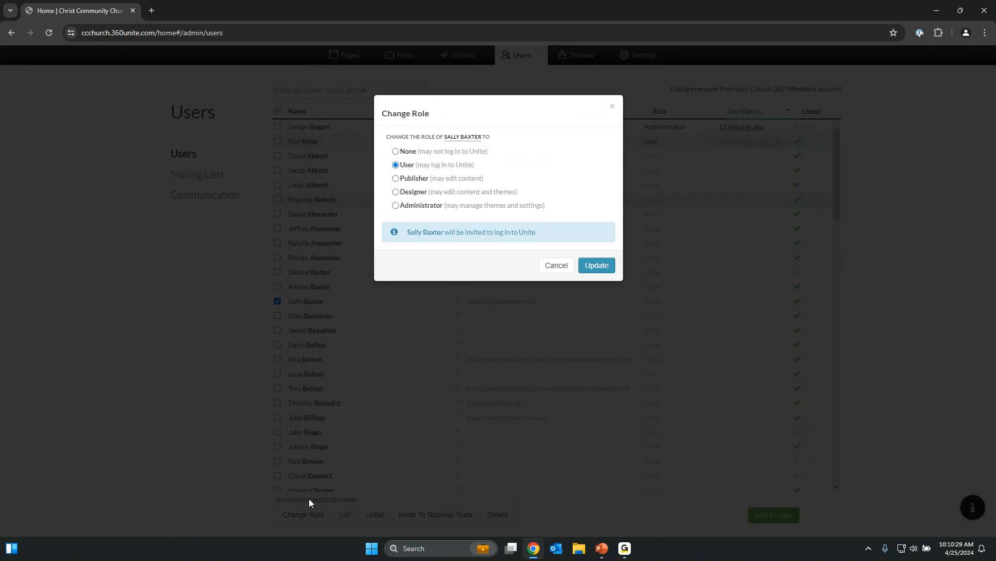
{"action": "left_click", "coordinate": [413, 153]}
{"action": "left_click", "coordinate": [408, 165]}
{"action": "left_click", "coordinate": [434, 179]}
{"action": "left_click", "coordinate": [494, 194]}
{"action": "left_click", "coordinate": [430, 208]}
{"action": "left_click", "coordinate": [424, 181]}
Cancel the Change Role dialog so the member's role stays None.
{"action": "left_click", "coordinate": [556, 265]}
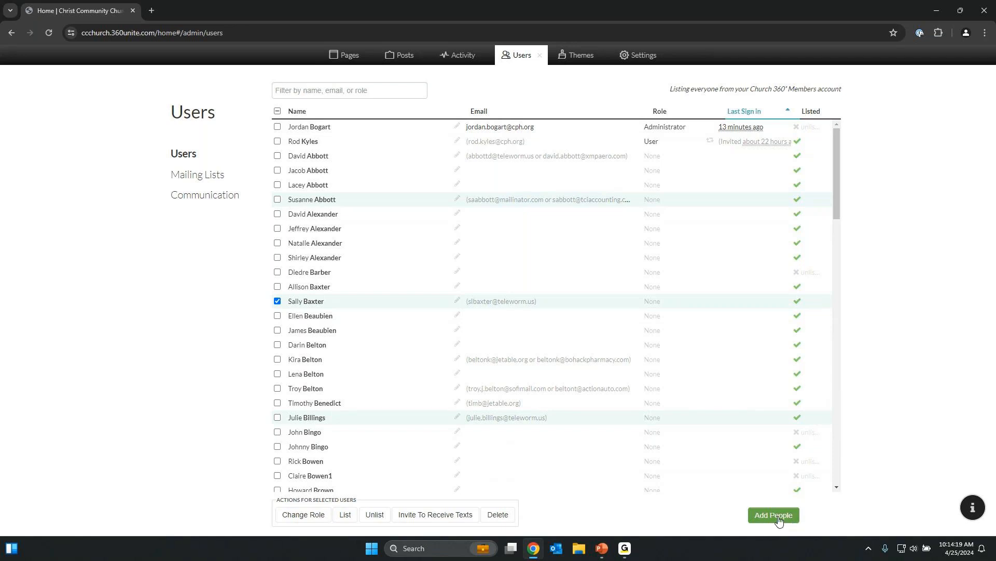
Download the Add People CSV template and check its First Name, Last name and Email headers in Excel.
{"action": "left_click", "coordinate": [778, 517]}
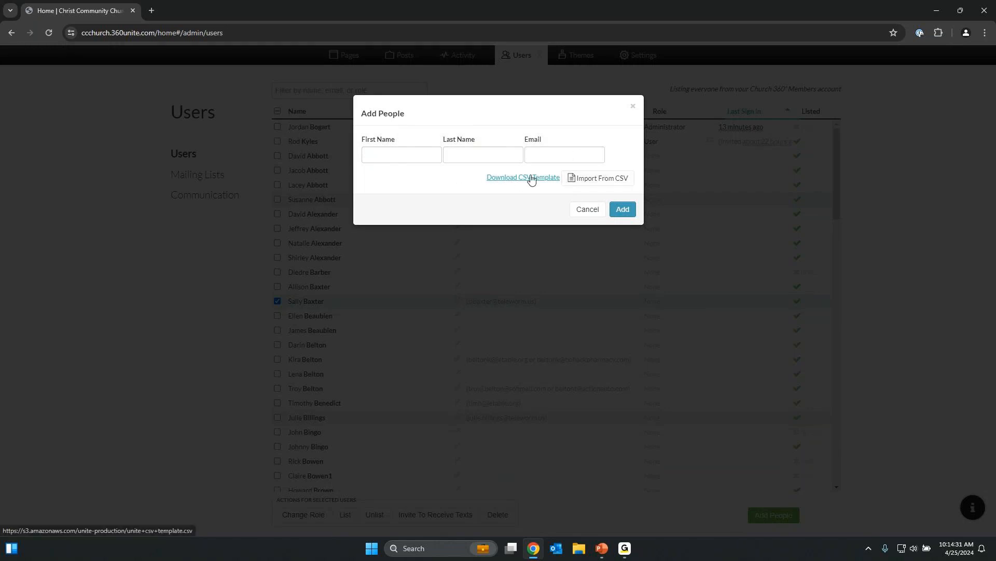
{"action": "left_click", "coordinate": [506, 184]}
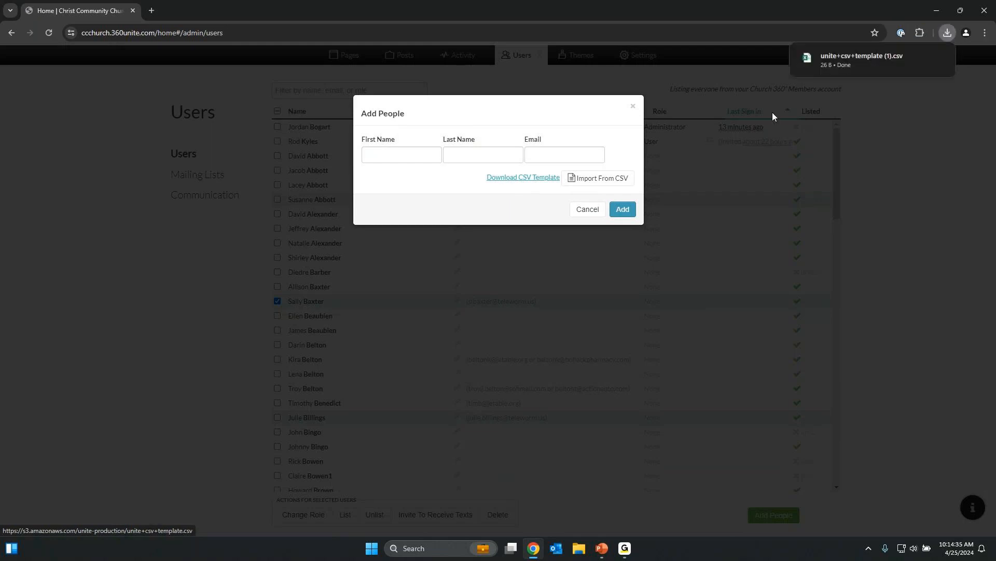
{"action": "left_click", "coordinate": [837, 61]}
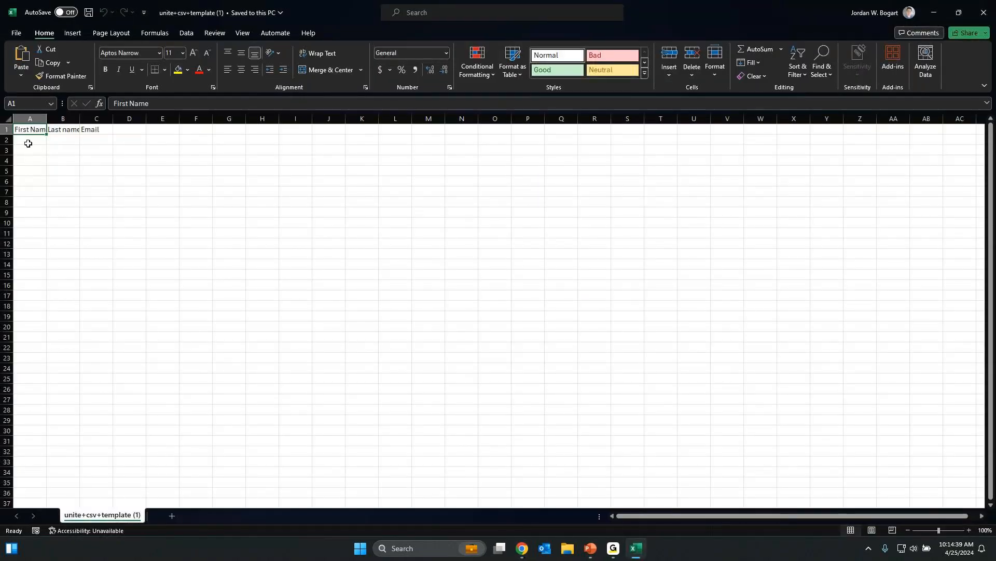
{"action": "left_click", "coordinate": [28, 141]}
{"action": "left_click", "coordinate": [69, 138]}
{"action": "left_click", "coordinate": [96, 139]}
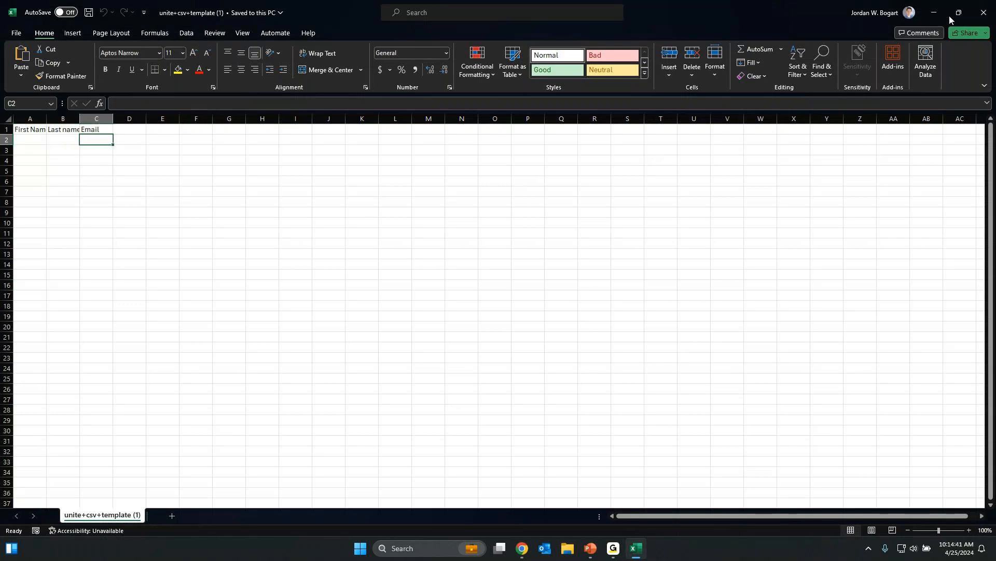
{"action": "left_click", "coordinate": [978, 21]}
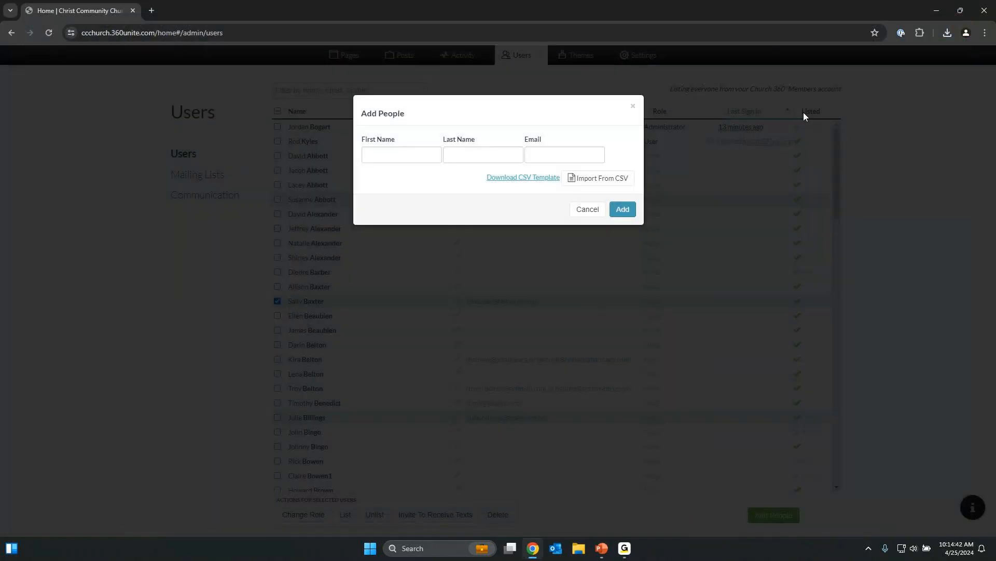
Close Add People without importing a CSV, deselect the member, and sort users by Name.
{"action": "left_click", "coordinate": [595, 179]}
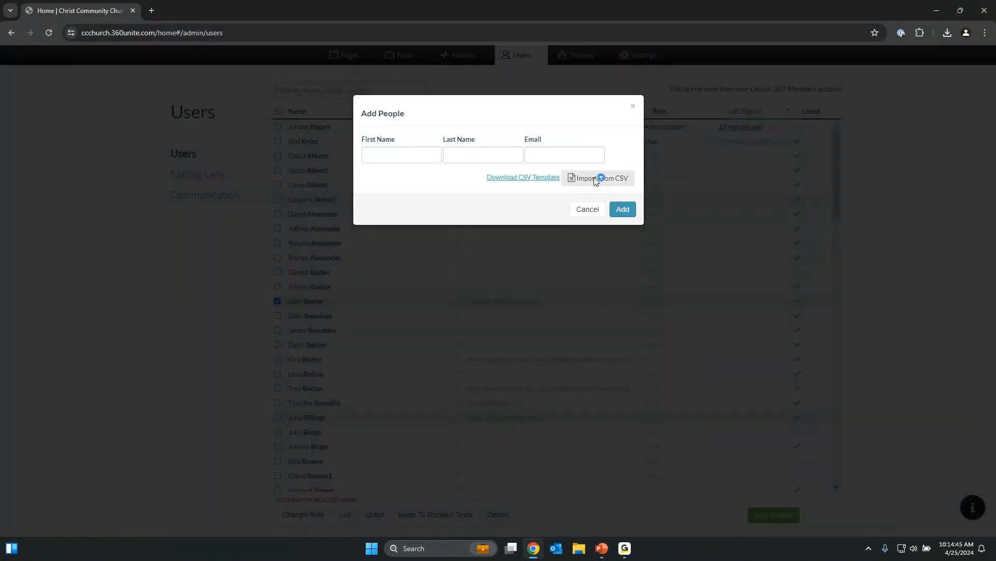
{"action": "left_click", "coordinate": [461, 264]}
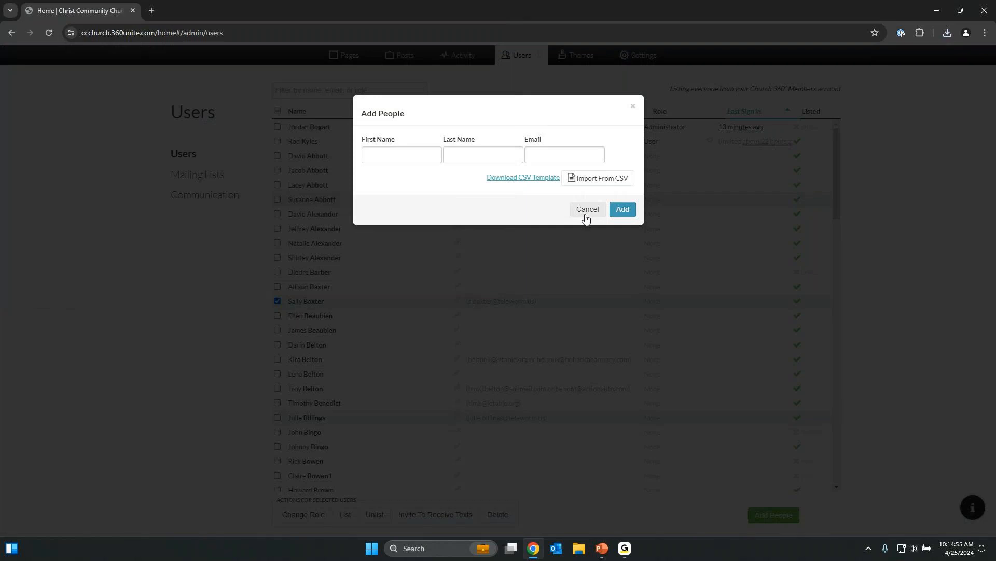
{"action": "left_click", "coordinate": [586, 210]}
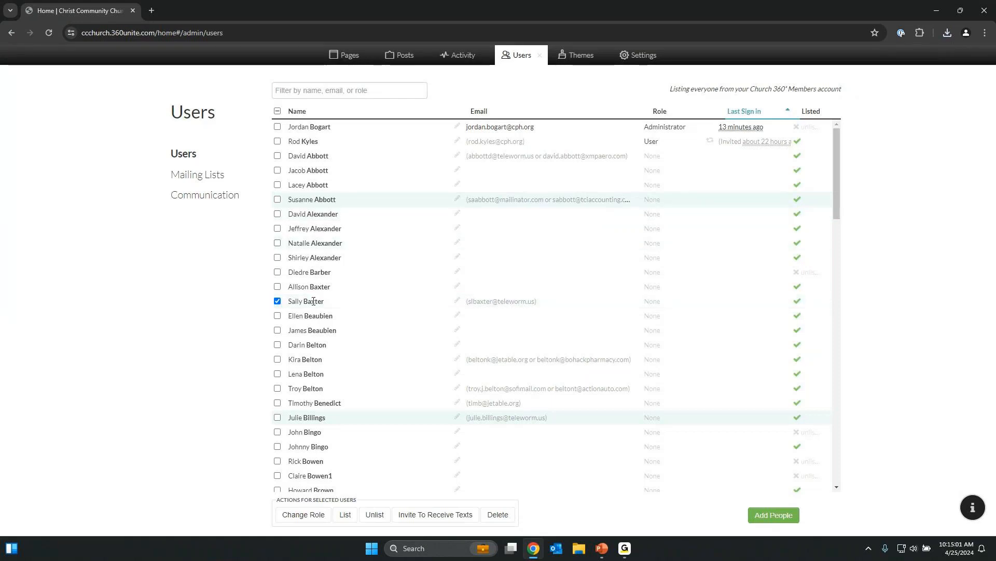
{"action": "left_click", "coordinate": [278, 303]}
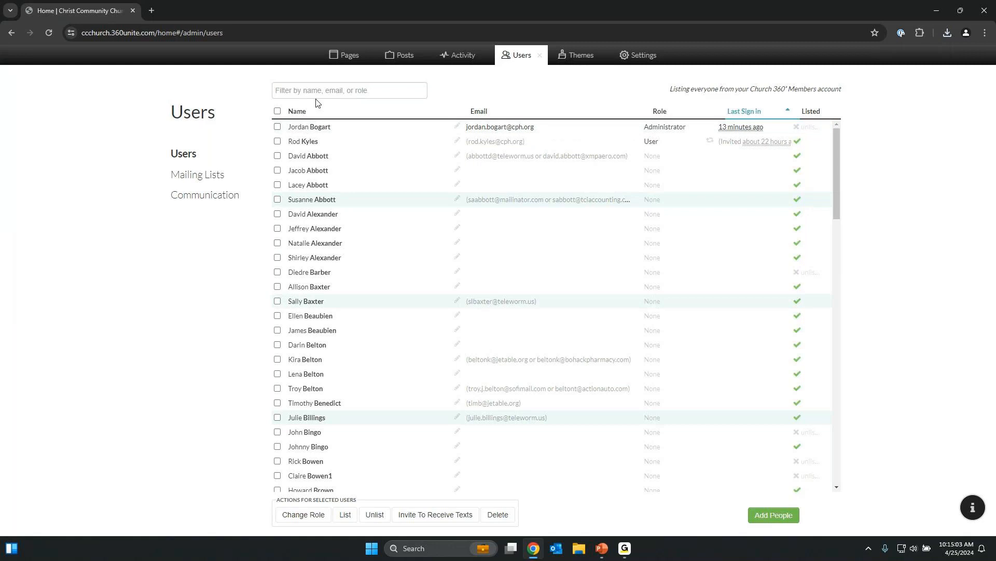
{"action": "left_click", "coordinate": [298, 117]}
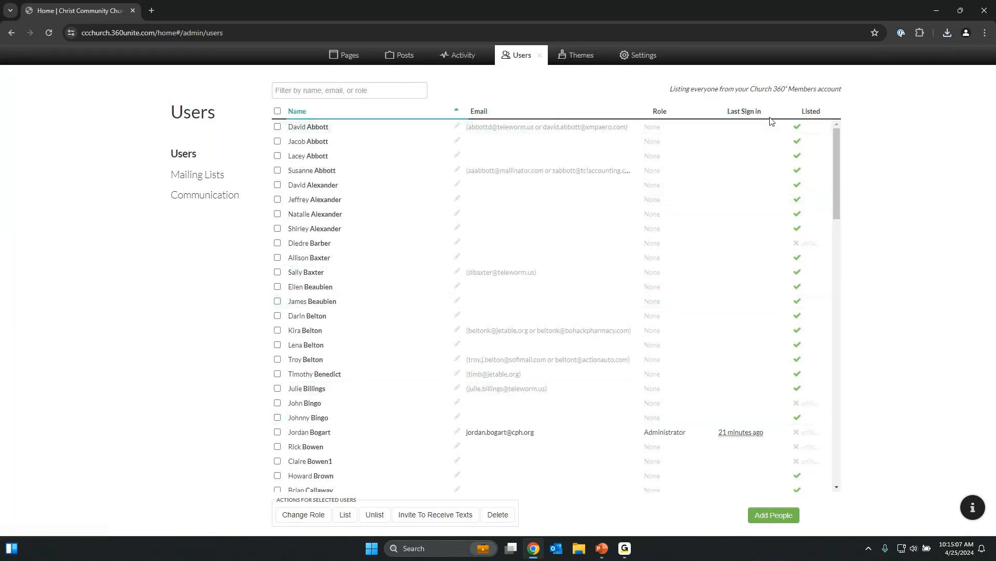
Sort users by Email, Role, Last Sign In, Listed, then Name, and open Mailing Lists.
{"action": "left_click", "coordinate": [484, 113]}
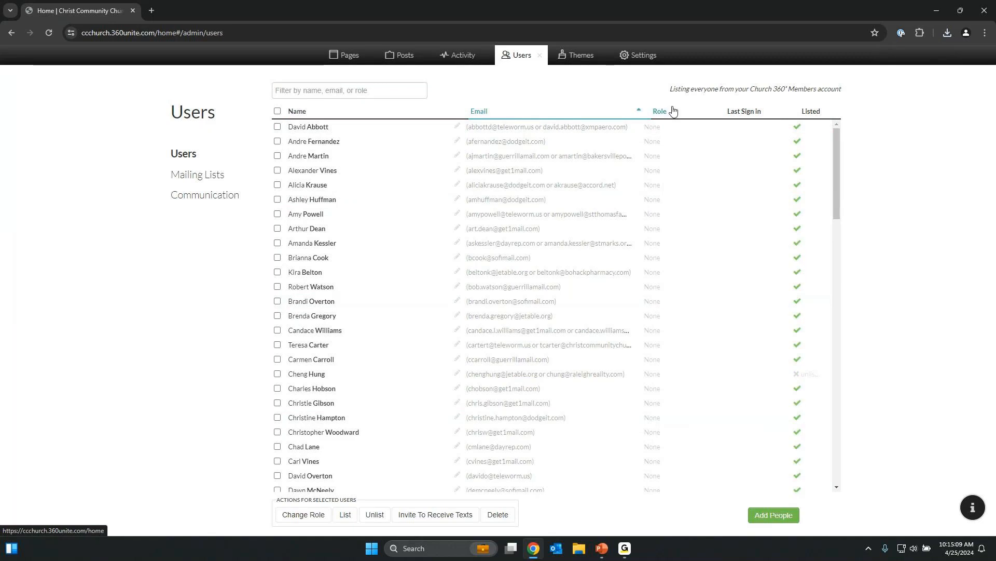
{"action": "left_click", "coordinate": [670, 110]}
{"action": "left_click", "coordinate": [741, 110]}
{"action": "left_click", "coordinate": [808, 111]}
{"action": "left_click", "coordinate": [294, 114]}
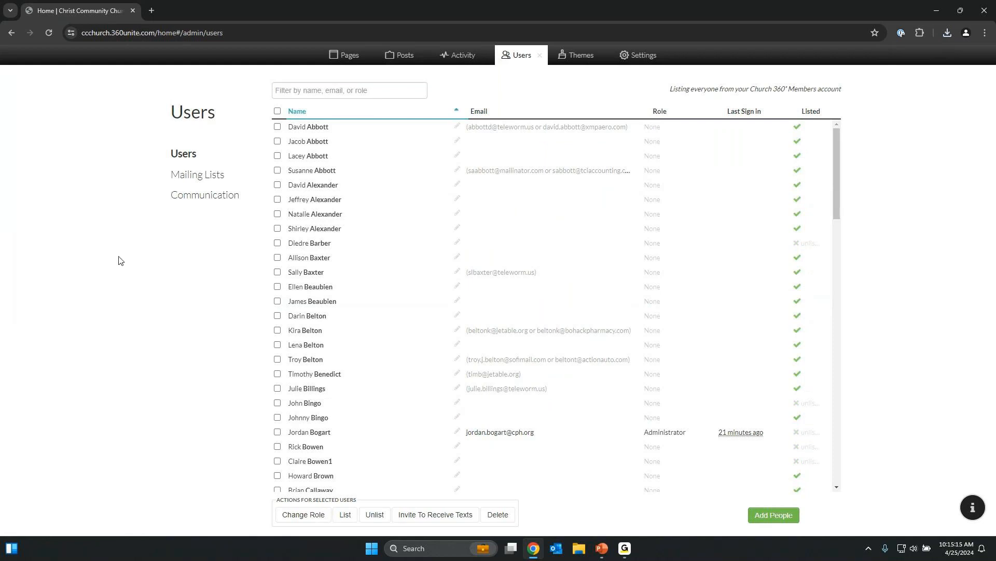
{"action": "left_click", "coordinate": [187, 182]}
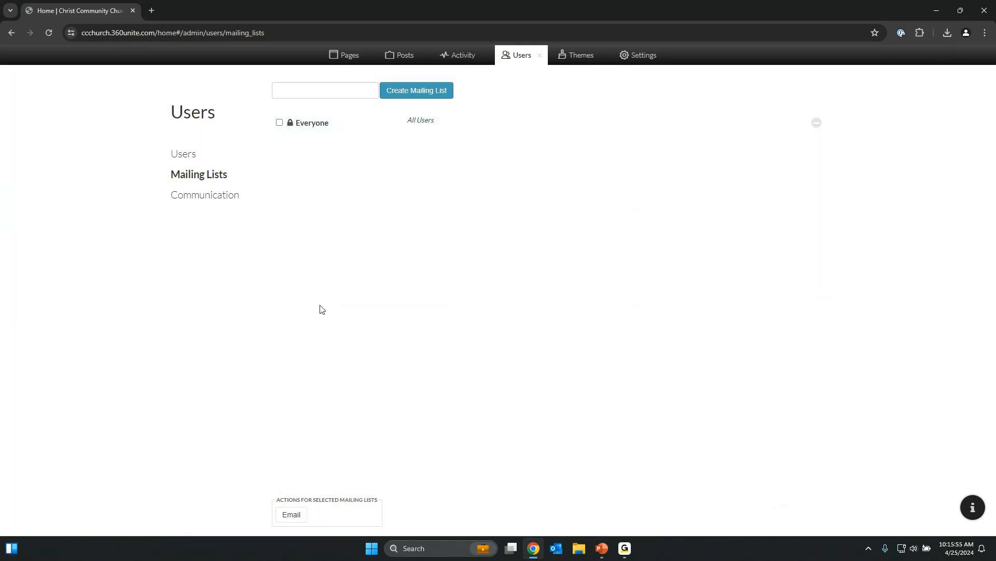
Create a new mailing list named 'Ushers'.
{"action": "left_click", "coordinate": [307, 92]}
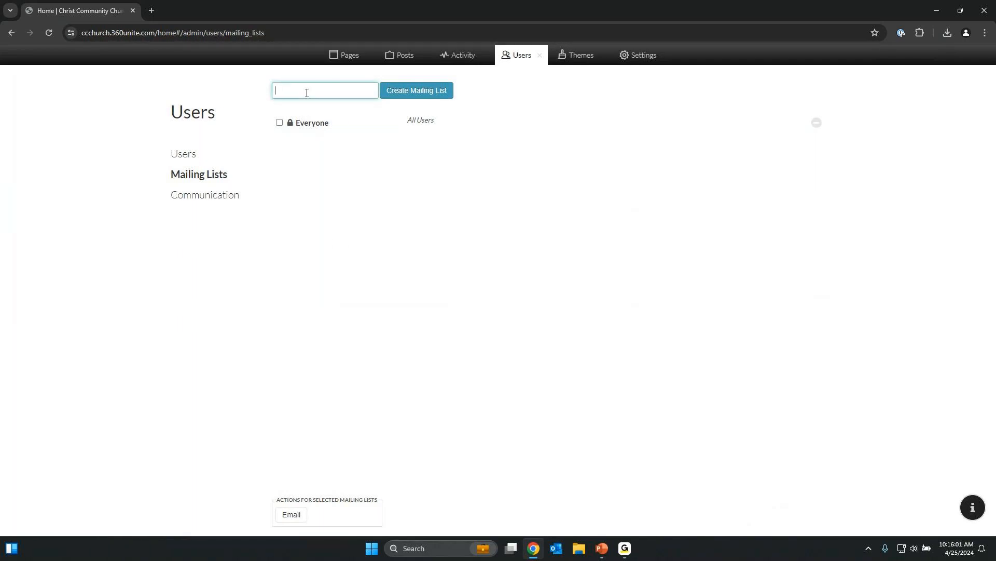
{"action": "type", "text": "Ushers"}
{"action": "left_click", "coordinate": [400, 93]}
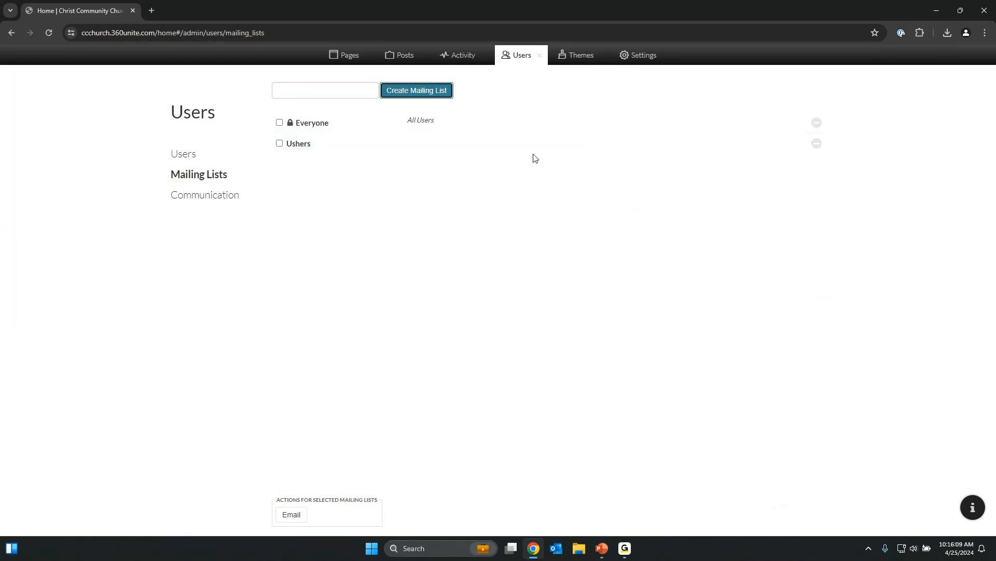
Add the suggested user to Ushers, save the list, and start an email to it.
{"action": "left_click", "coordinate": [362, 147]}
{"action": "left_click", "coordinate": [430, 146]}
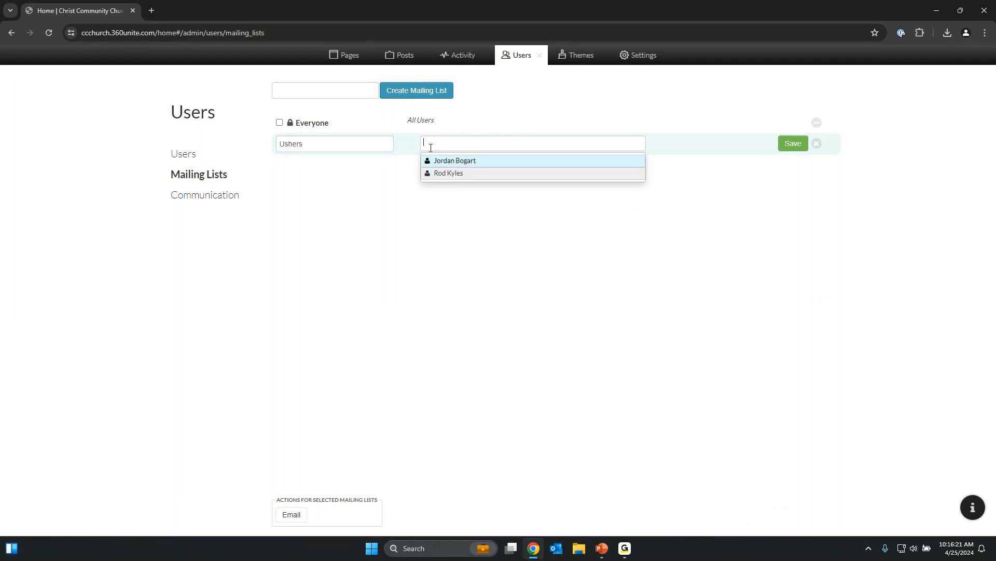
{"action": "left_click", "coordinate": [458, 162]}
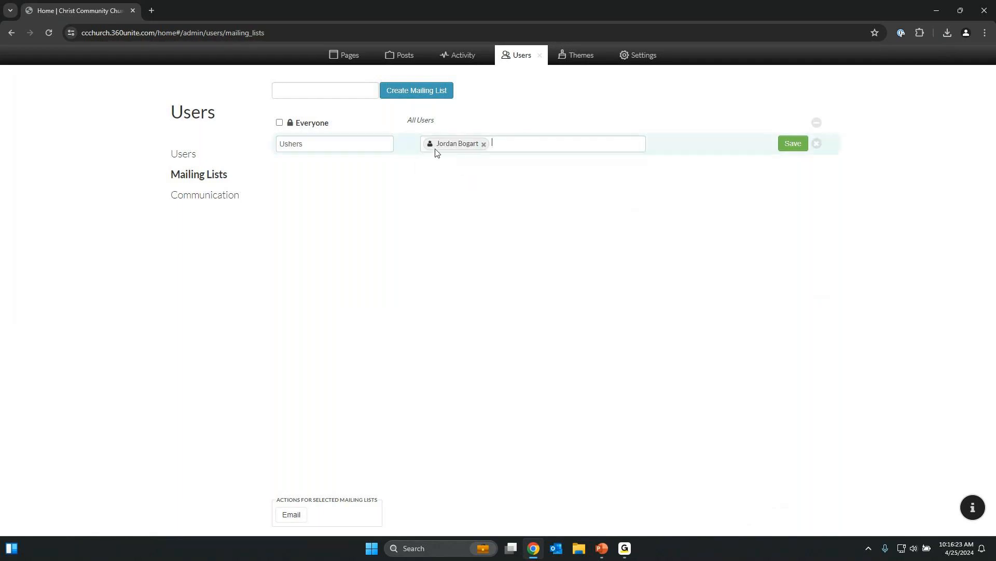
{"action": "left_click", "coordinate": [790, 145]}
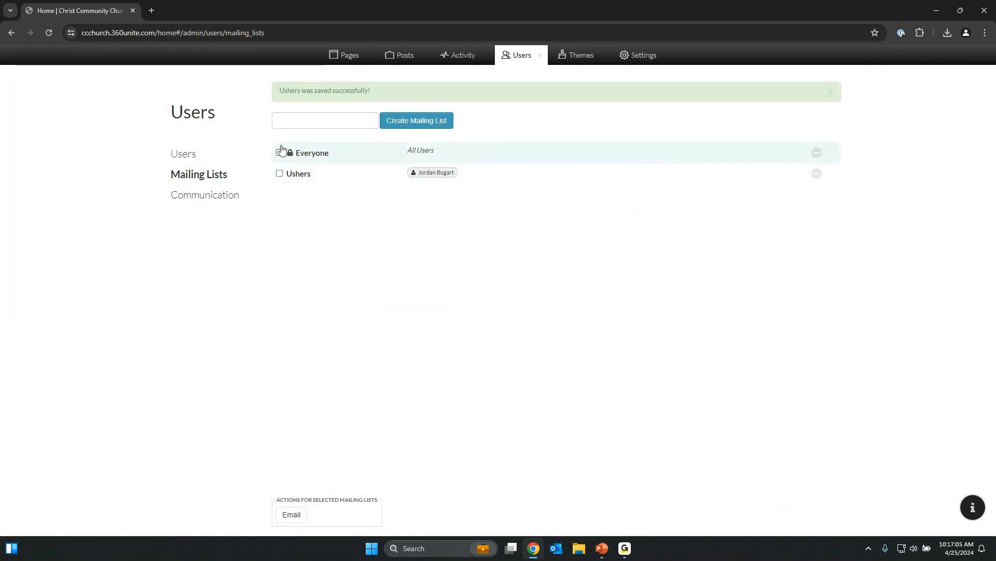
{"action": "left_click", "coordinate": [279, 174]}
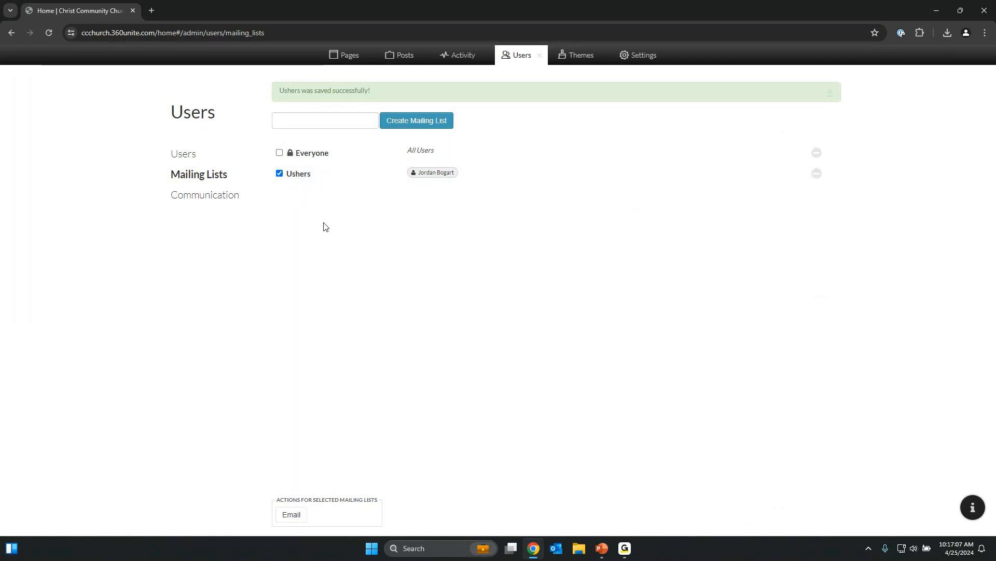
{"action": "left_click", "coordinate": [291, 515]}
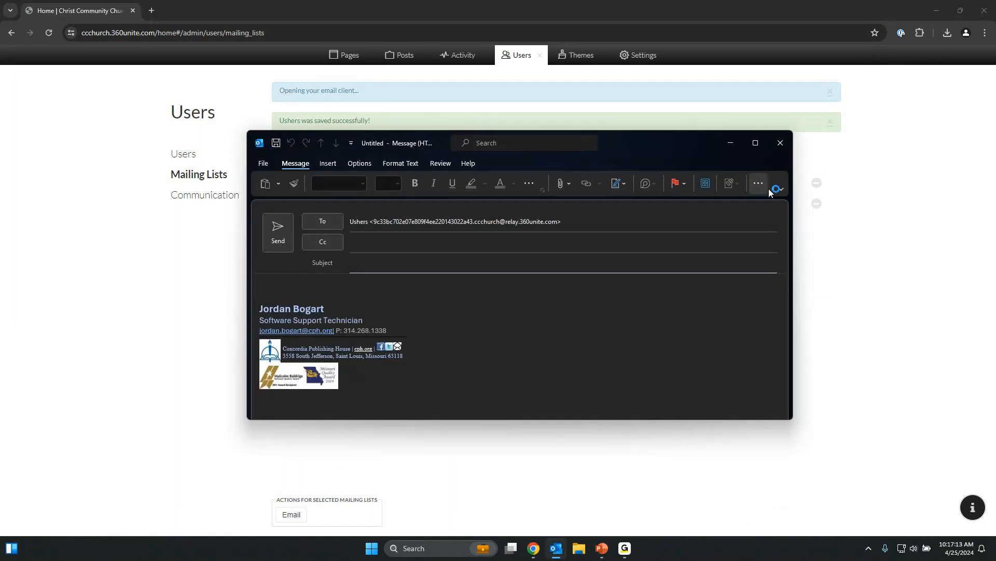
Maximize the Ushers draft, dismiss the meeting reminder, and close the message without saving.
{"action": "left_click", "coordinate": [761, 147]}
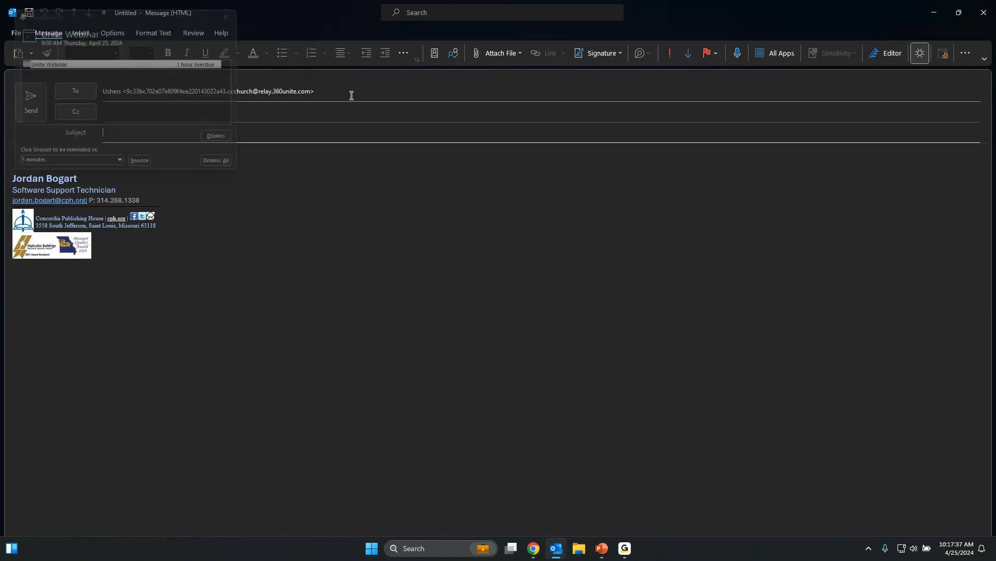
{"action": "left_click", "coordinate": [238, 12]}
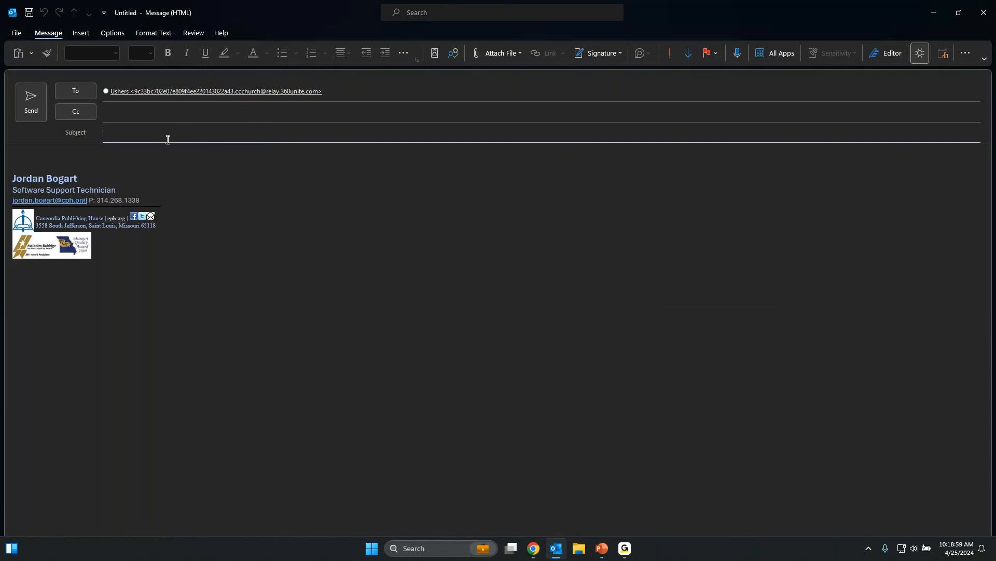
{"action": "left_click", "coordinate": [62, 161]}
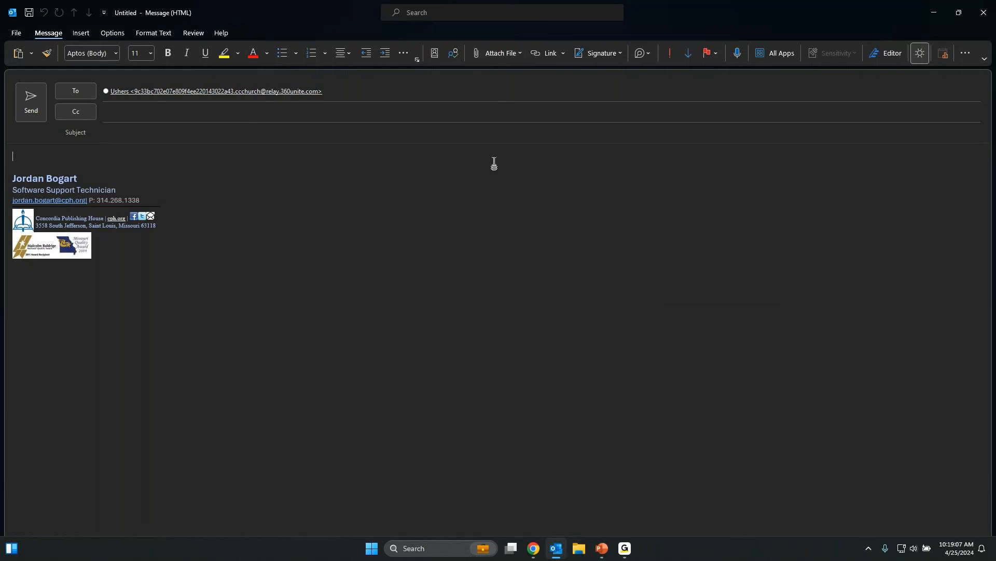
{"action": "left_click", "coordinate": [983, 21]}
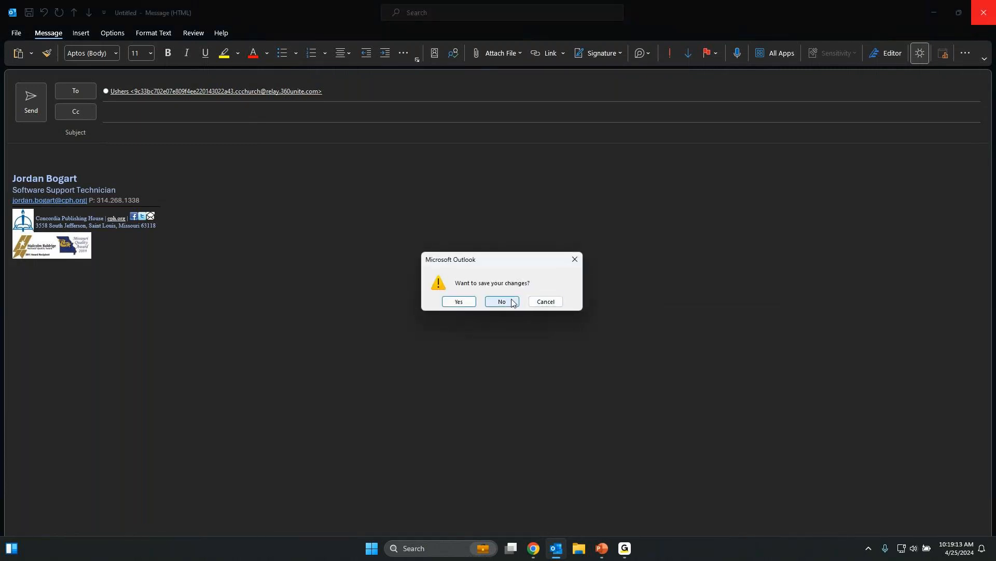
{"action": "left_click", "coordinate": [502, 301]}
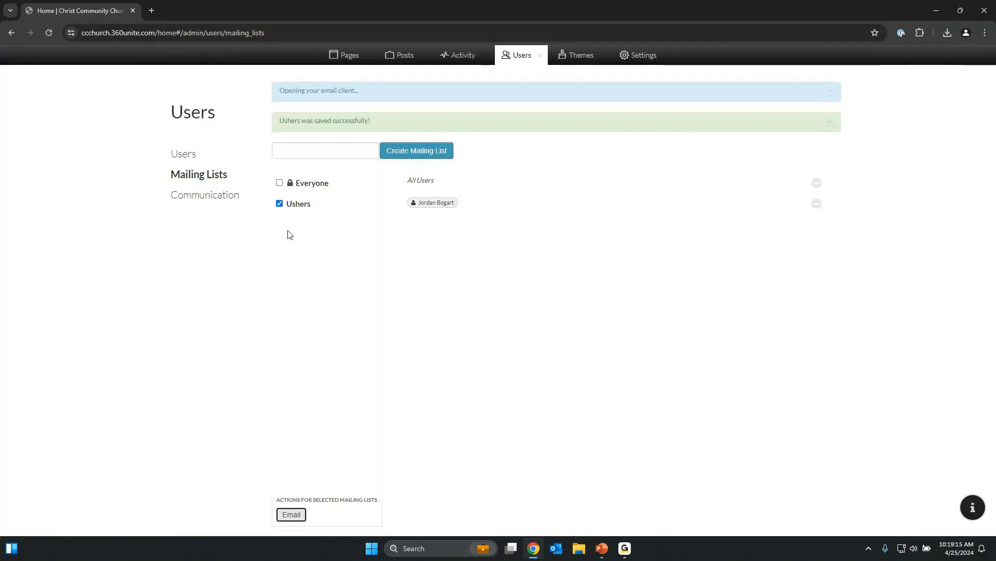
Deselect Ushers, view the Communication contacts, then open the site Settings page.
{"action": "left_click", "coordinate": [280, 203]}
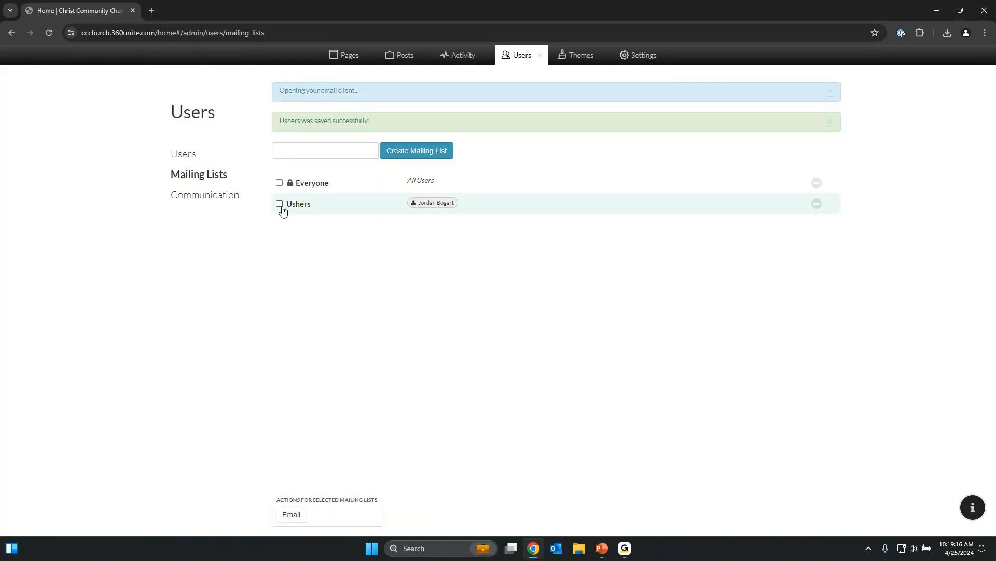
{"action": "left_click", "coordinate": [218, 200]}
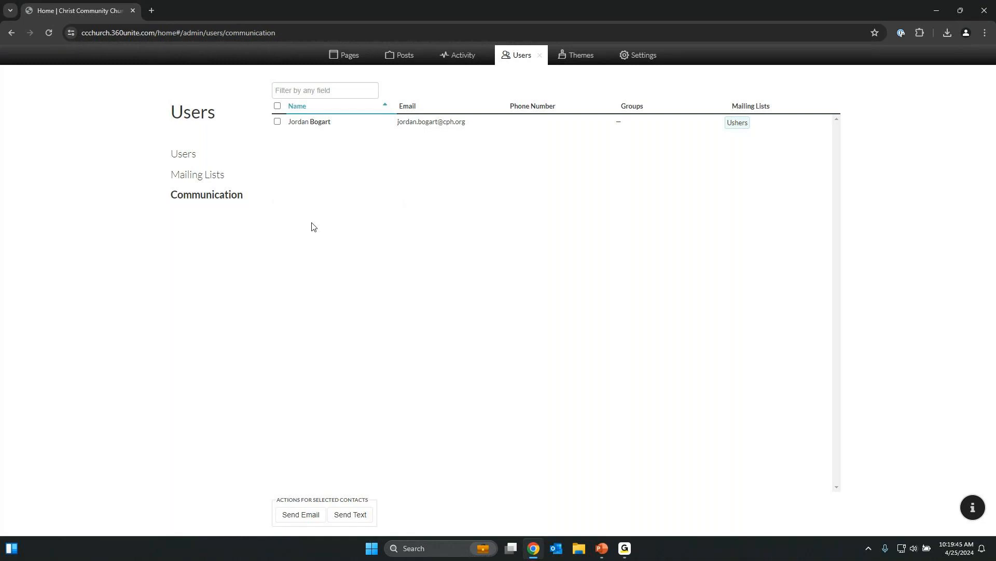
{"action": "left_click", "coordinate": [644, 57]}
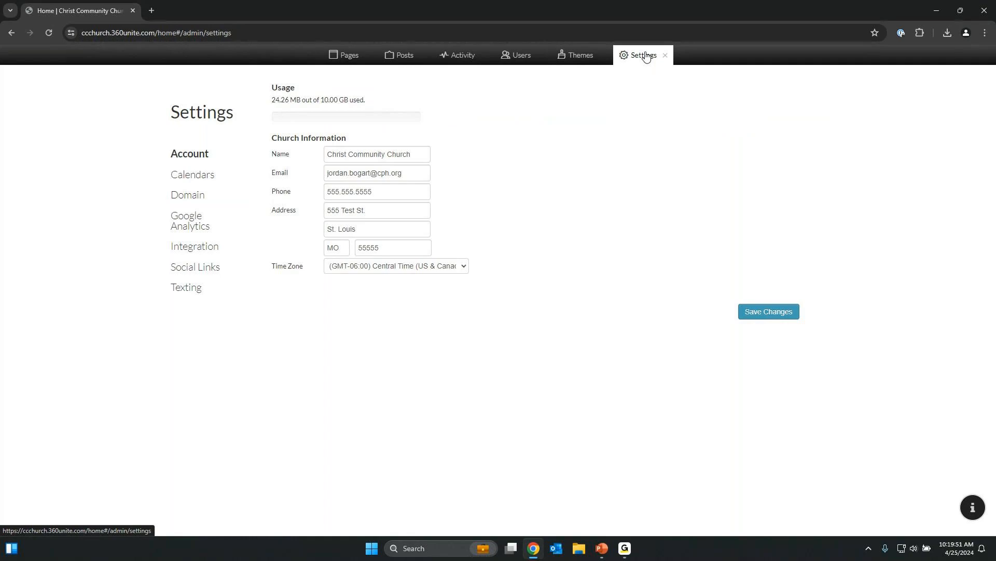
Enable and save the Public Opt-In page in Texting settings, then reopen Texting settings.
{"action": "left_click", "coordinate": [189, 290]}
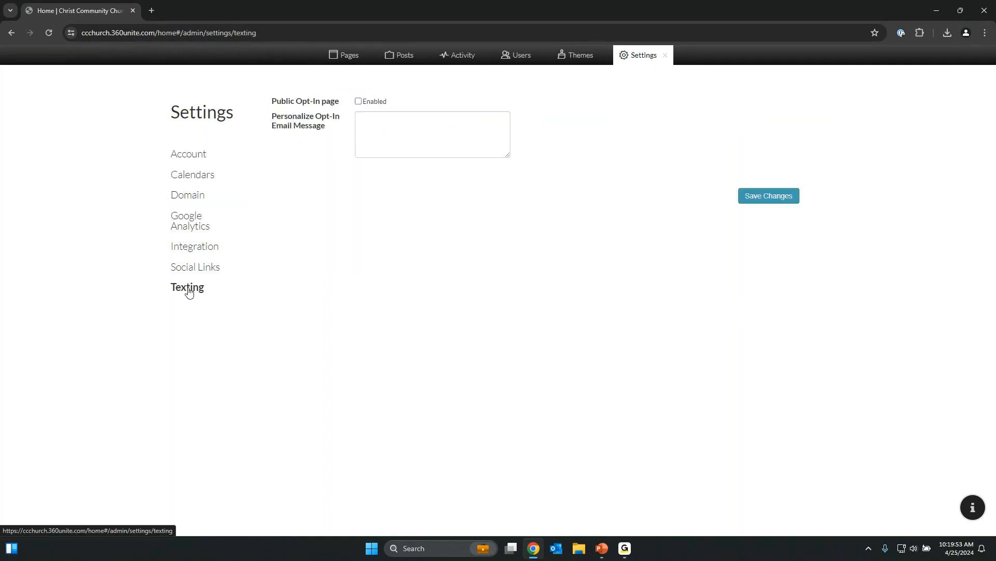
{"action": "left_click", "coordinate": [359, 102]}
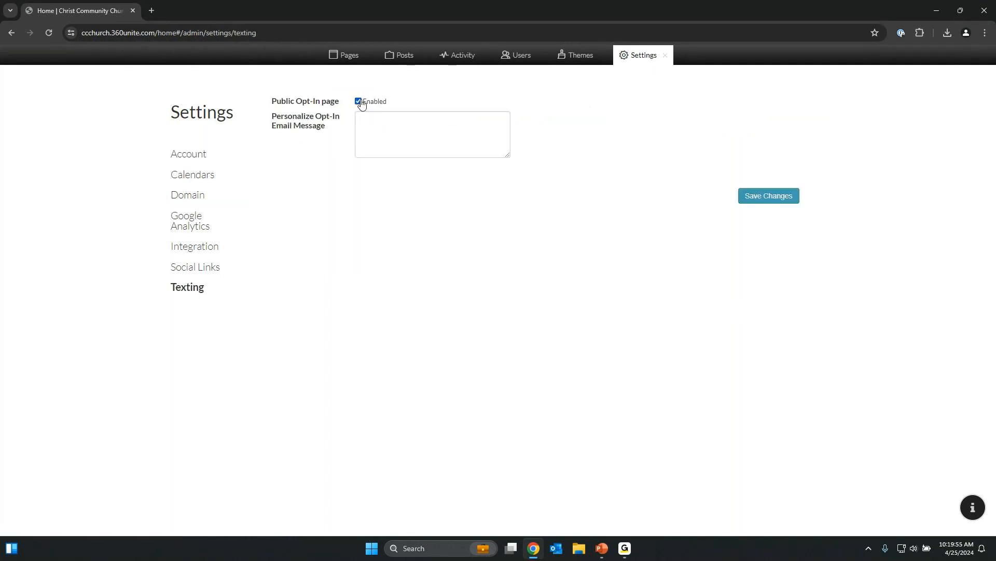
{"action": "left_click", "coordinate": [769, 197]}
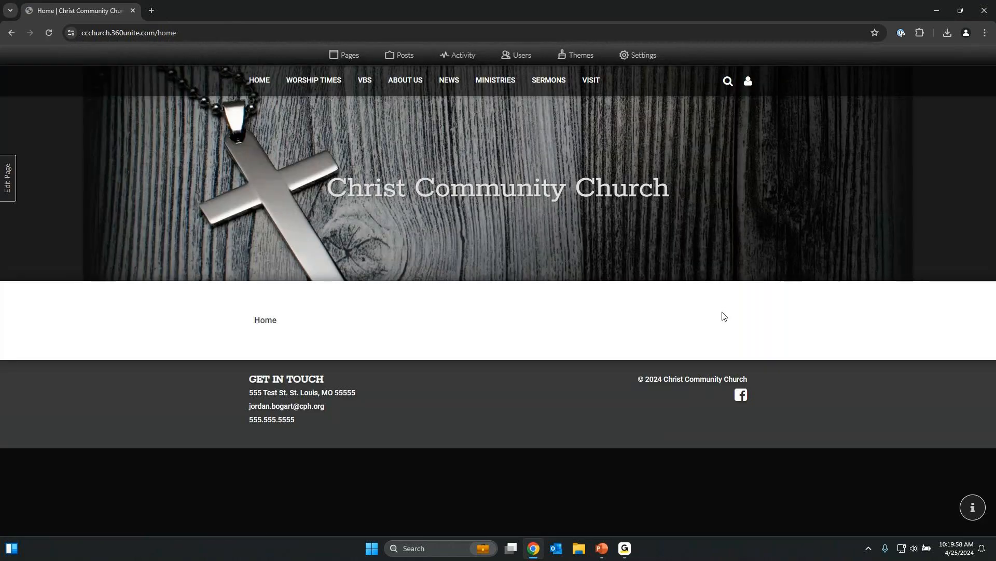
{"action": "left_click", "coordinate": [634, 57]}
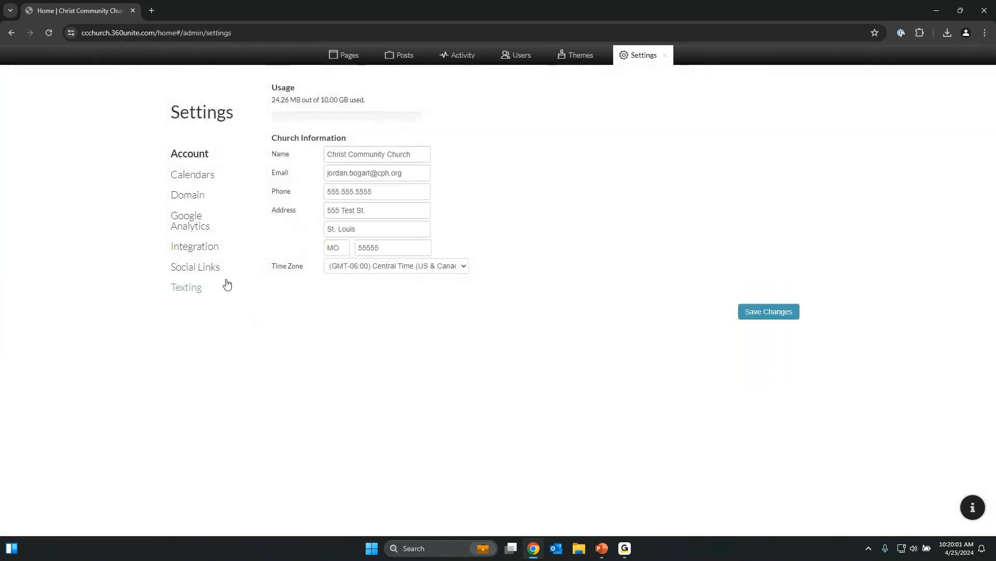
{"action": "left_click", "coordinate": [177, 294]}
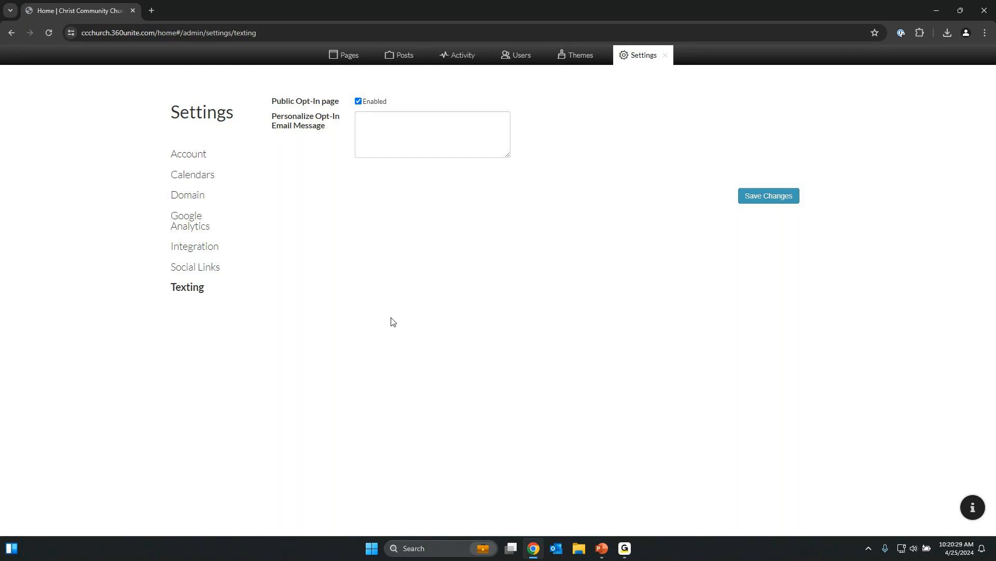
Sort users by name, select the administrator, and attempt a text invite, dismissing the no-email warning.
{"action": "left_click", "coordinate": [528, 60]}
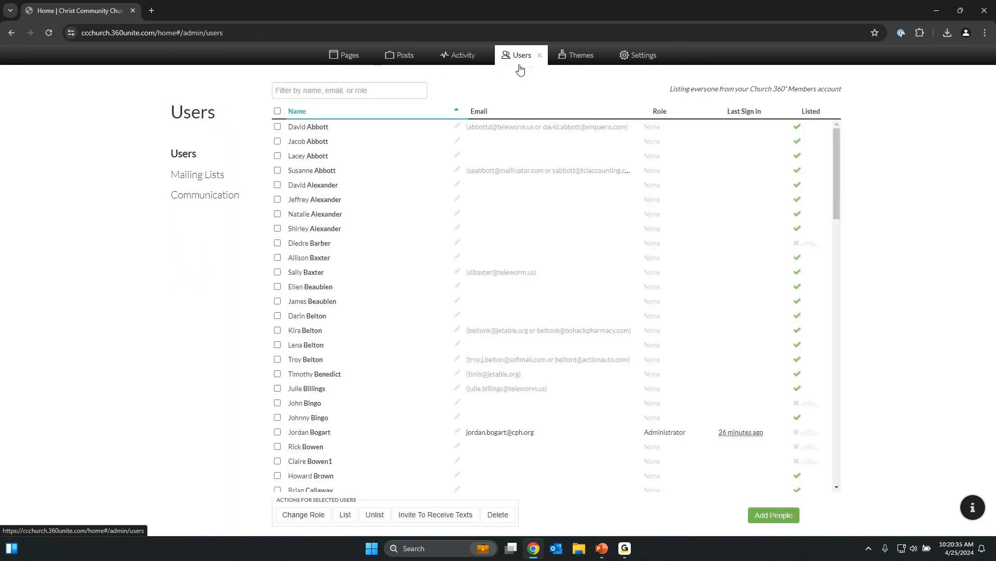
{"action": "left_click", "coordinate": [301, 113]}
{"action": "left_click", "coordinate": [300, 112]}
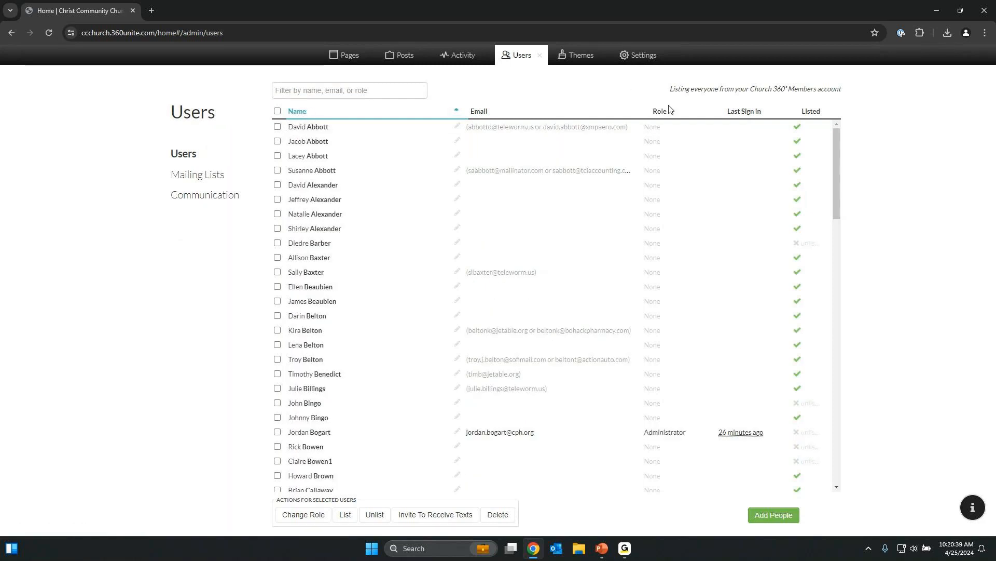
{"action": "left_click", "coordinate": [278, 432]}
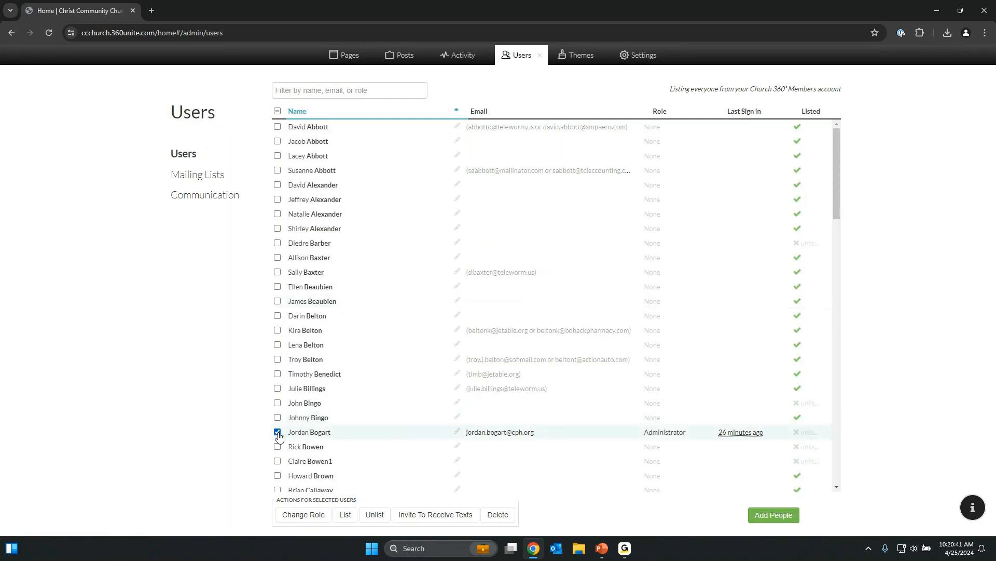
{"action": "left_click", "coordinate": [455, 516]}
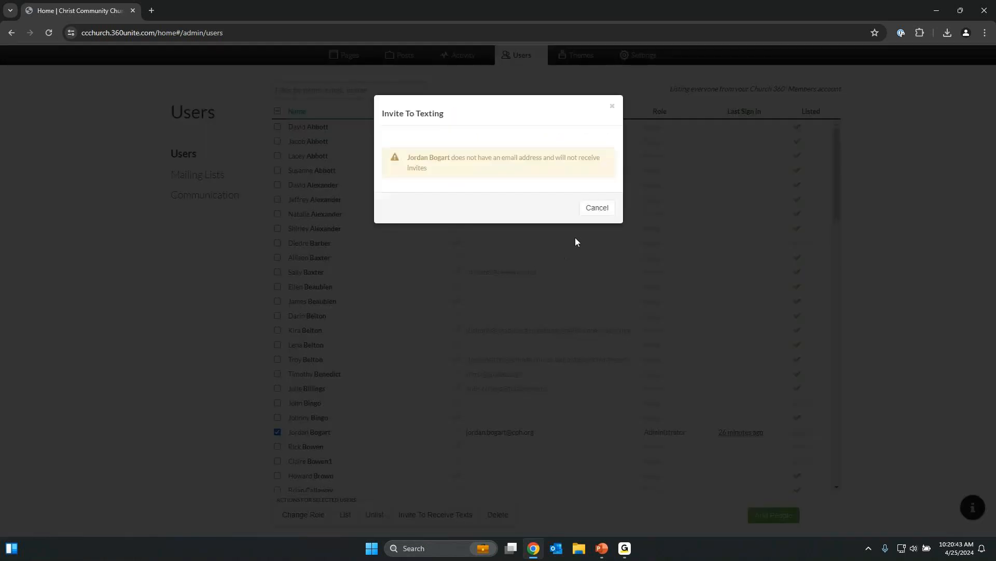
{"action": "left_click", "coordinate": [596, 207]}
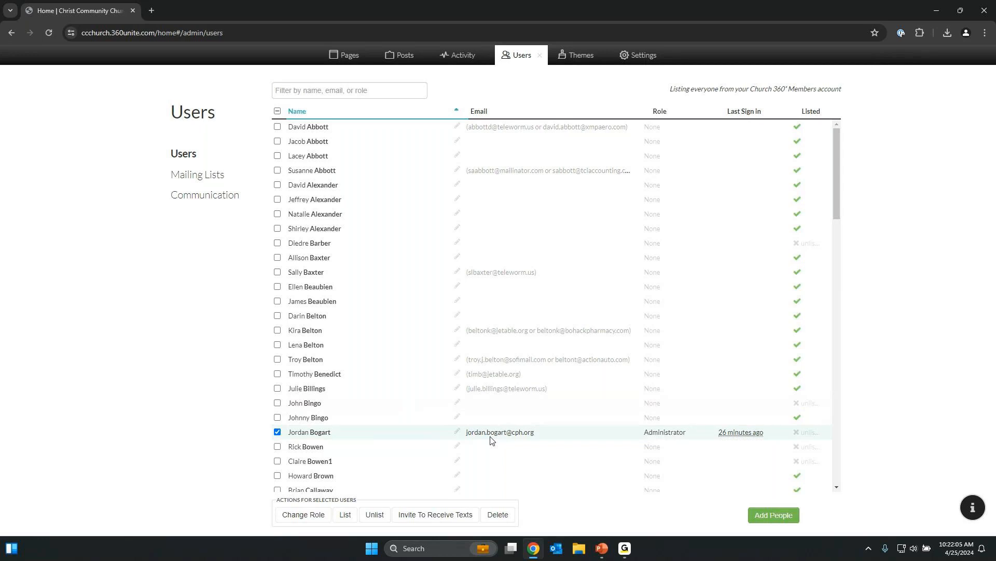
{"action": "left_click", "coordinate": [458, 61]}
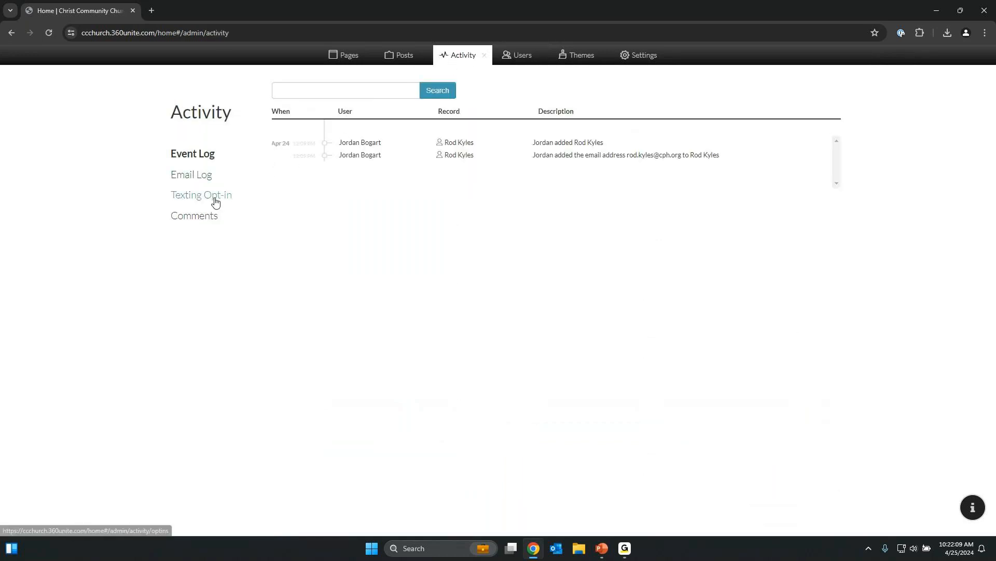
{"action": "left_click", "coordinate": [216, 202]}
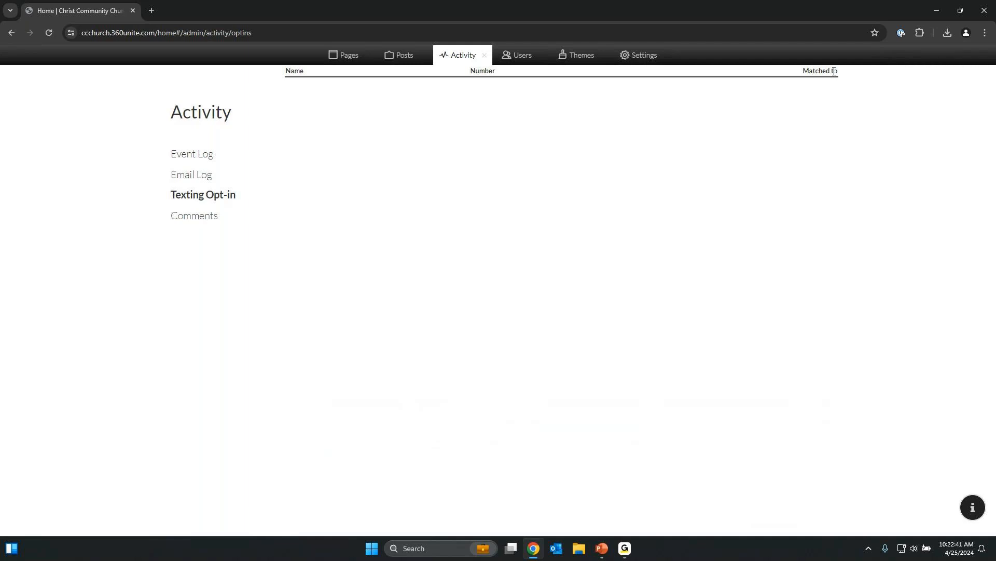
{"action": "left_click", "coordinate": [521, 56]}
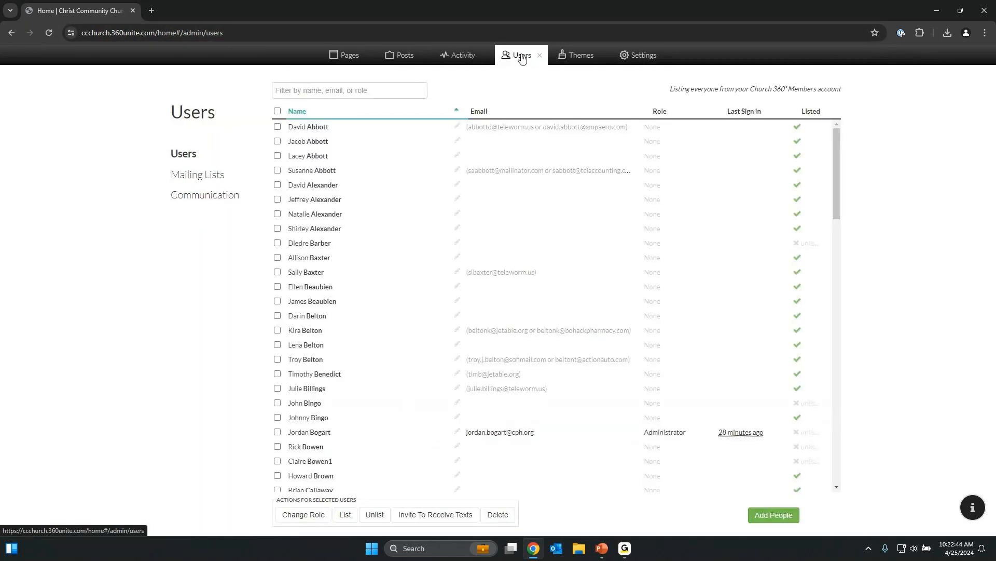
Start an Announcement text to the only Communication contact, then close it unsent.
{"action": "left_click", "coordinate": [224, 201]}
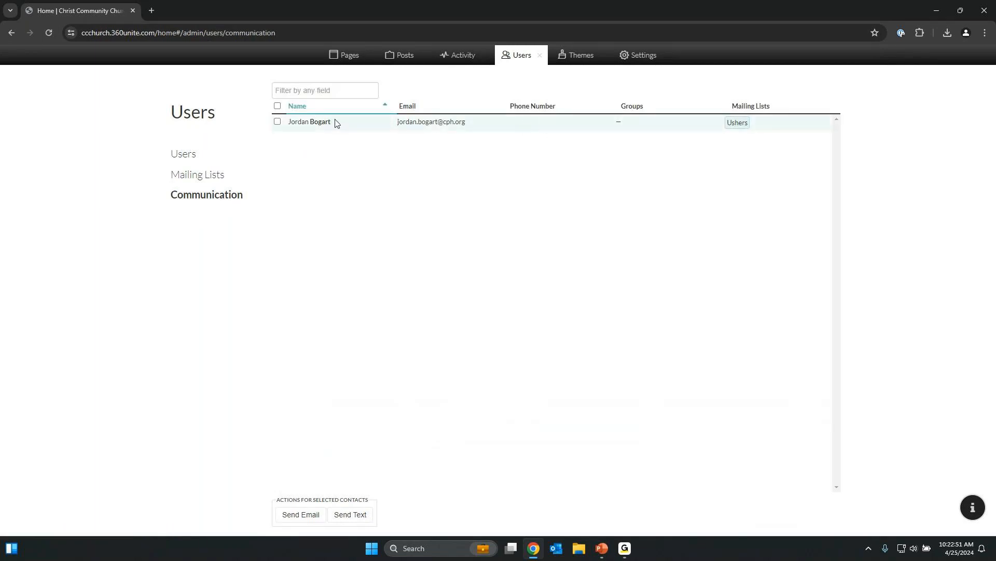
{"action": "left_click", "coordinate": [279, 122]}
{"action": "left_click", "coordinate": [350, 515]}
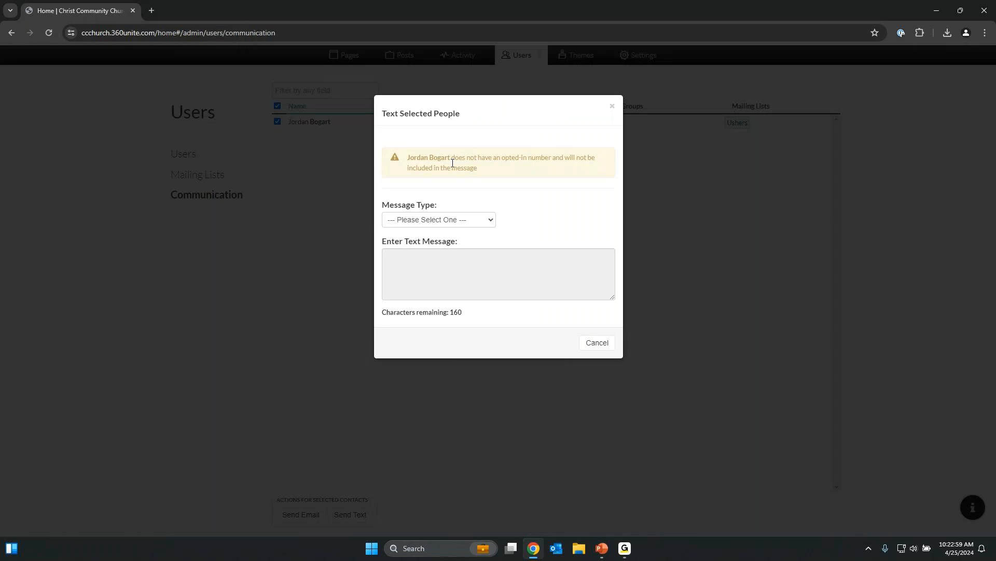
{"action": "left_click_drag", "start_coordinate": [453, 168], "coordinate": [431, 161]}
{"action": "left_click", "coordinate": [433, 160]}
{"action": "left_click", "coordinate": [489, 223]}
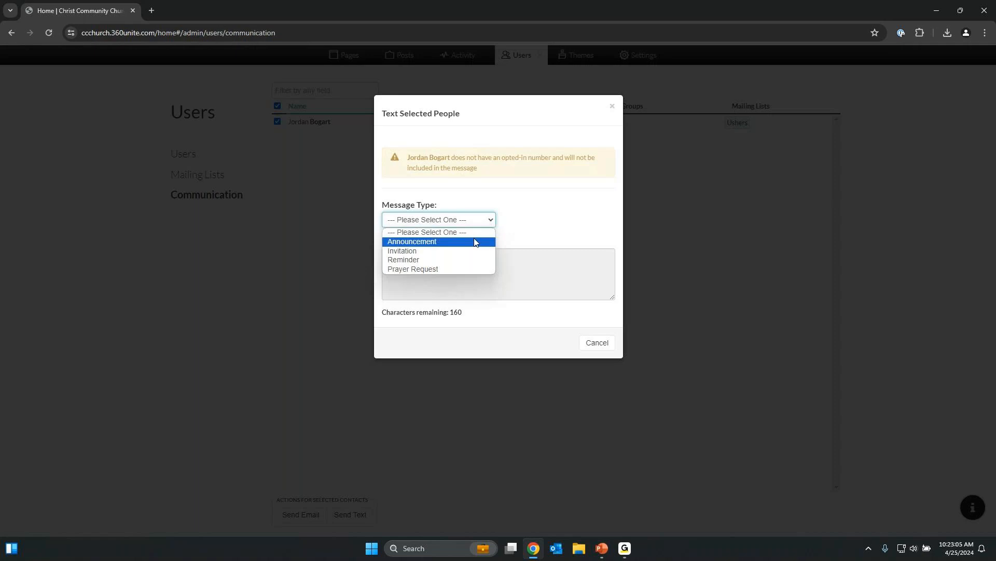
{"action": "left_click", "coordinate": [472, 241]}
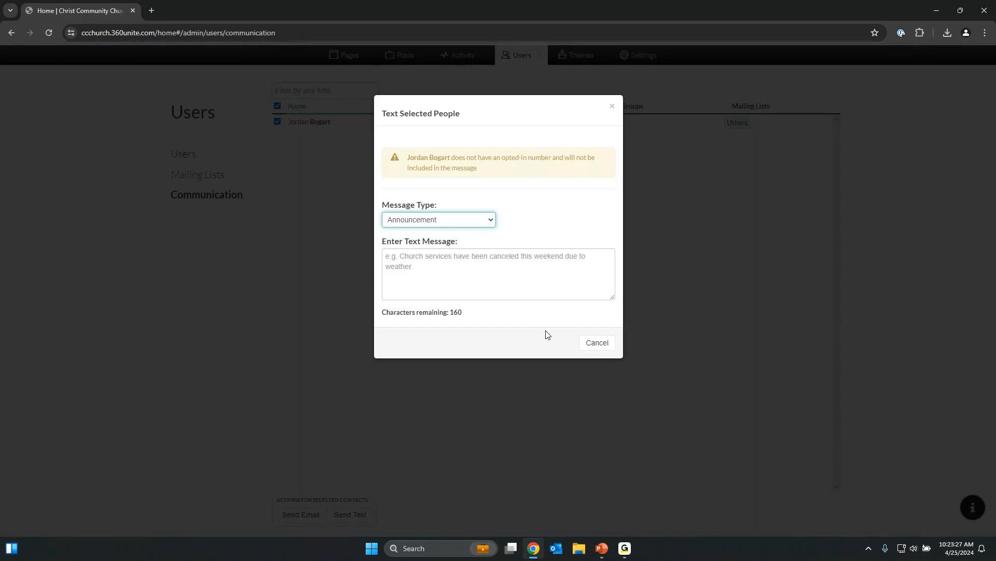
{"action": "left_click", "coordinate": [612, 106]}
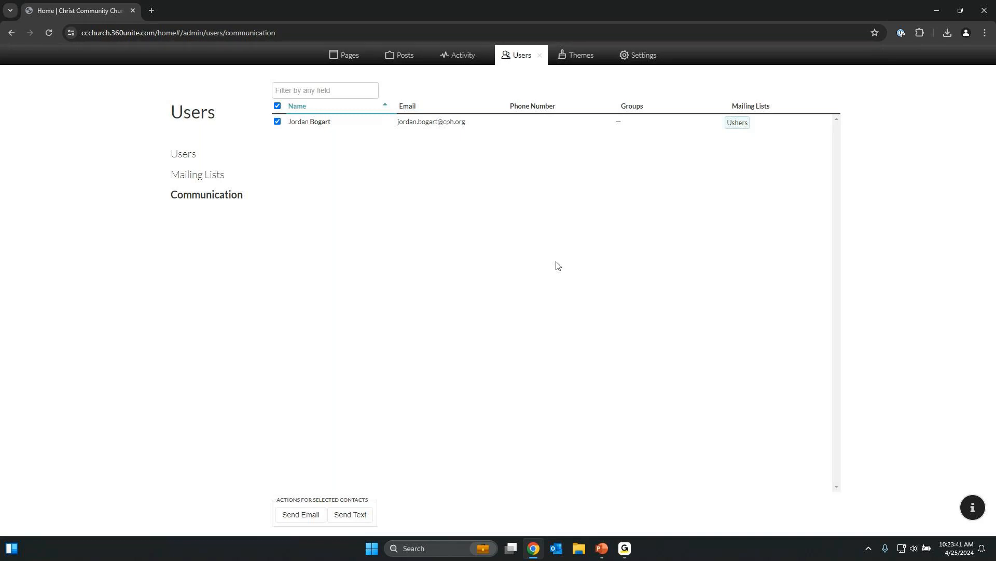
Deselect the contact, return to the Users list, and reopen the Communication list.
{"action": "left_click", "coordinate": [277, 123]}
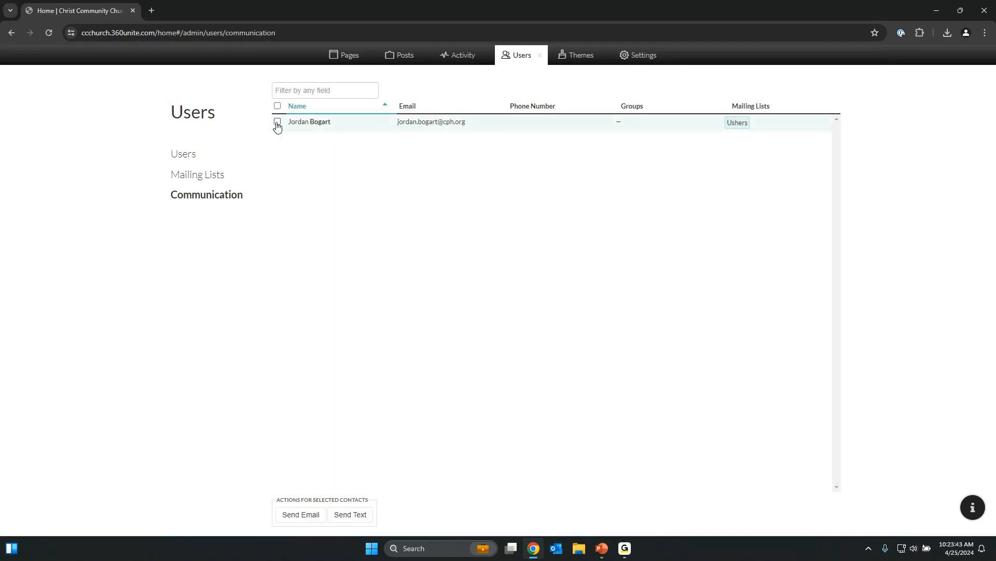
{"action": "left_click", "coordinate": [192, 154]}
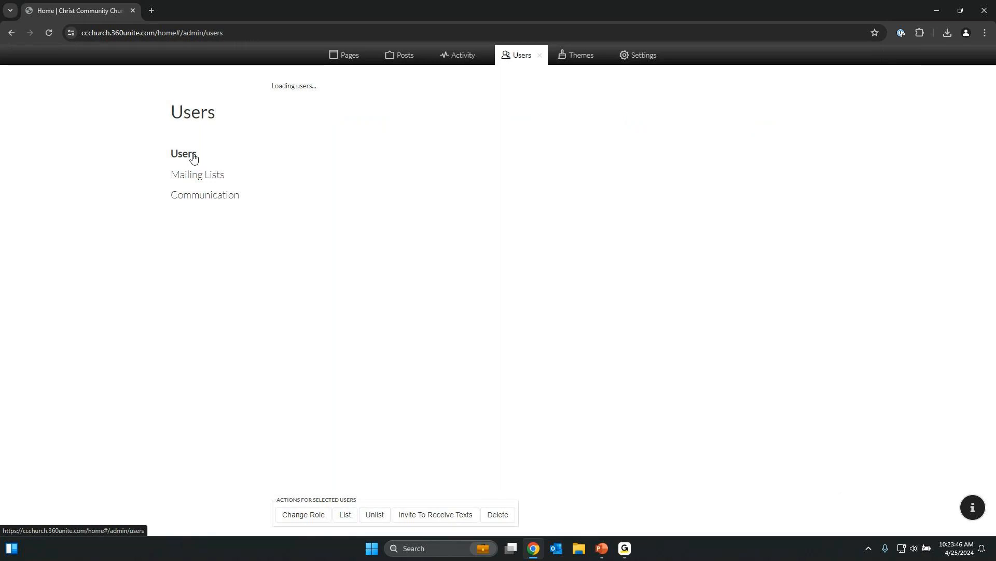
{"action": "left_click", "coordinate": [217, 198]}
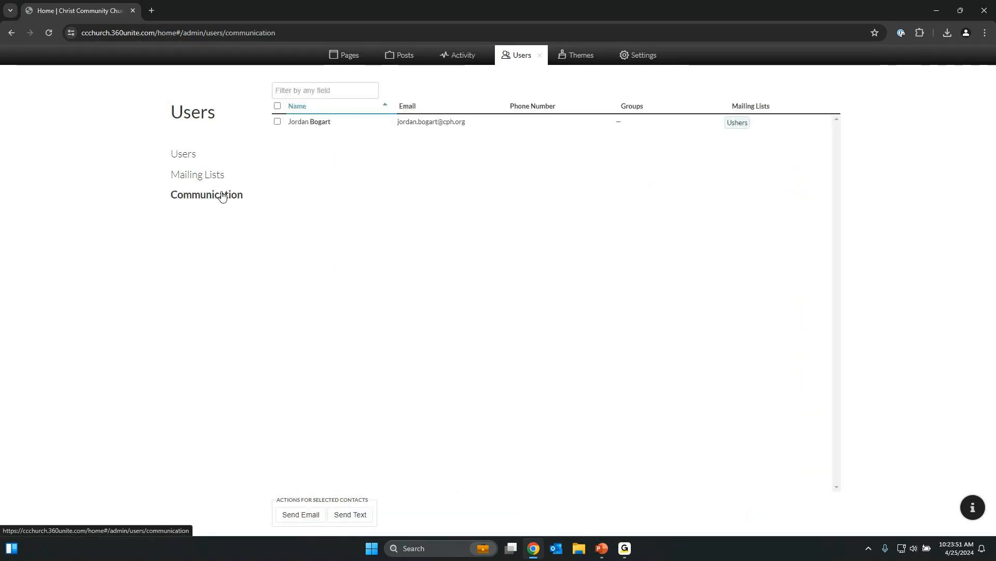
Close the Users panel, look through the Pages list, then close it to view the home page.
{"action": "left_click", "coordinate": [541, 55]}
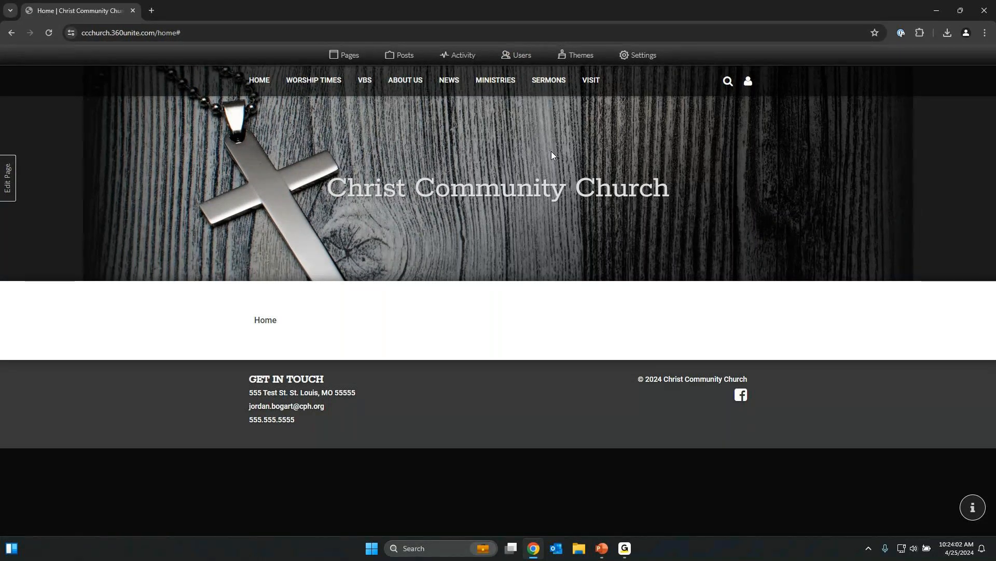
{"action": "left_click", "coordinate": [348, 56]}
{"action": "scroll", "coordinate": [221, 414], "scroll_direction": "down", "scroll_amount": 3}
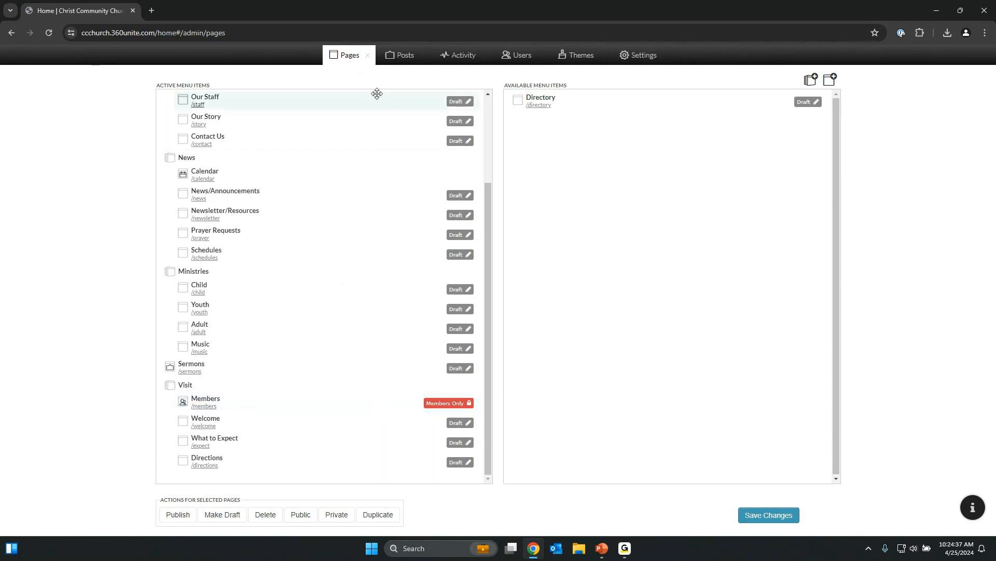
{"action": "left_click", "coordinate": [367, 59]}
Open the Members directory from the Visit menu.
{"action": "mouse_move", "coordinate": [590, 81]}
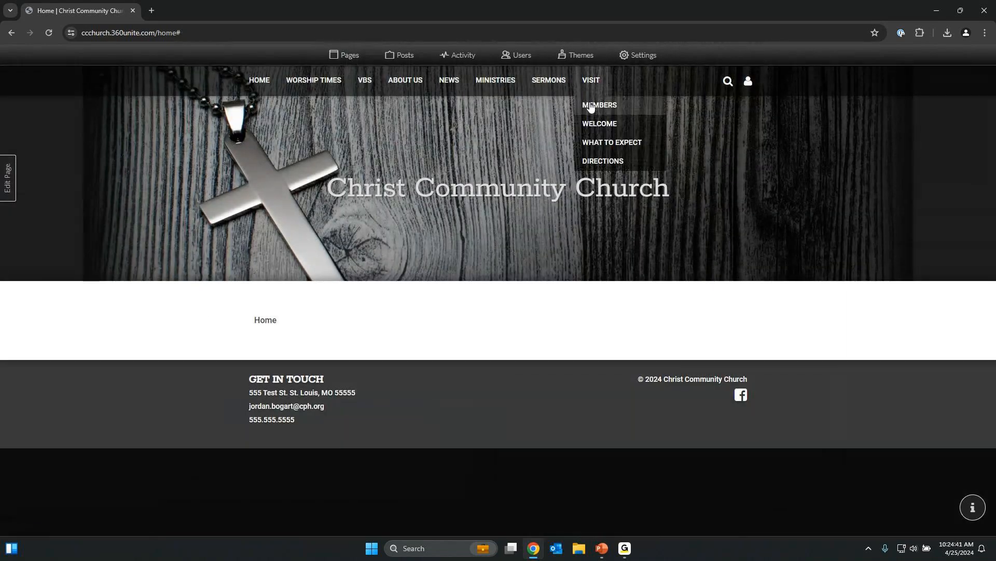
{"action": "left_click", "coordinate": [591, 106]}
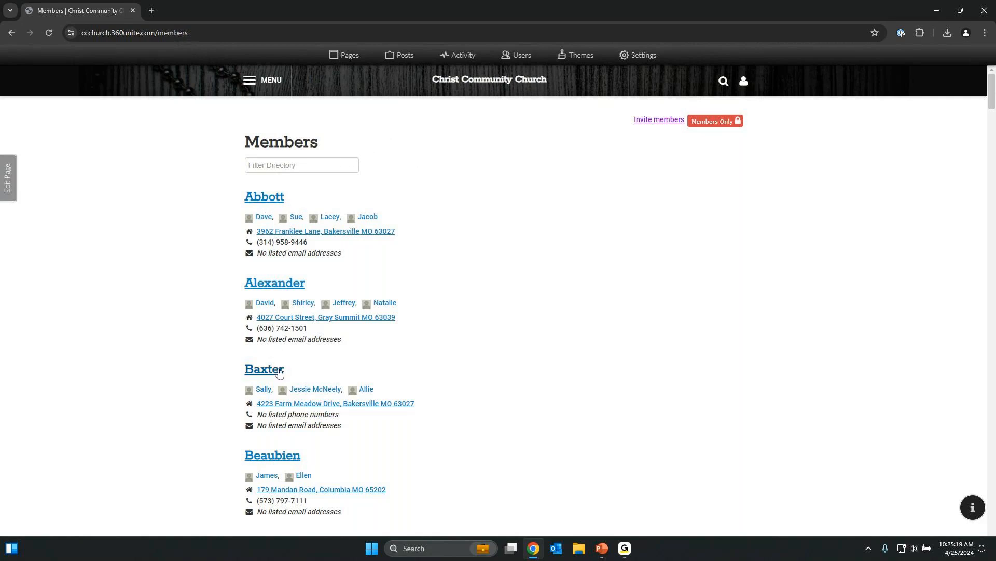
{"action": "scroll", "coordinate": [311, 337], "scroll_direction": "down", "scroll_amount": 6}
{"action": "scroll", "coordinate": [373, 347], "scroll_direction": "up", "scroll_amount": 6}
View the first household and one member's profile, then return to the Members directory.
{"action": "left_click", "coordinate": [274, 201]}
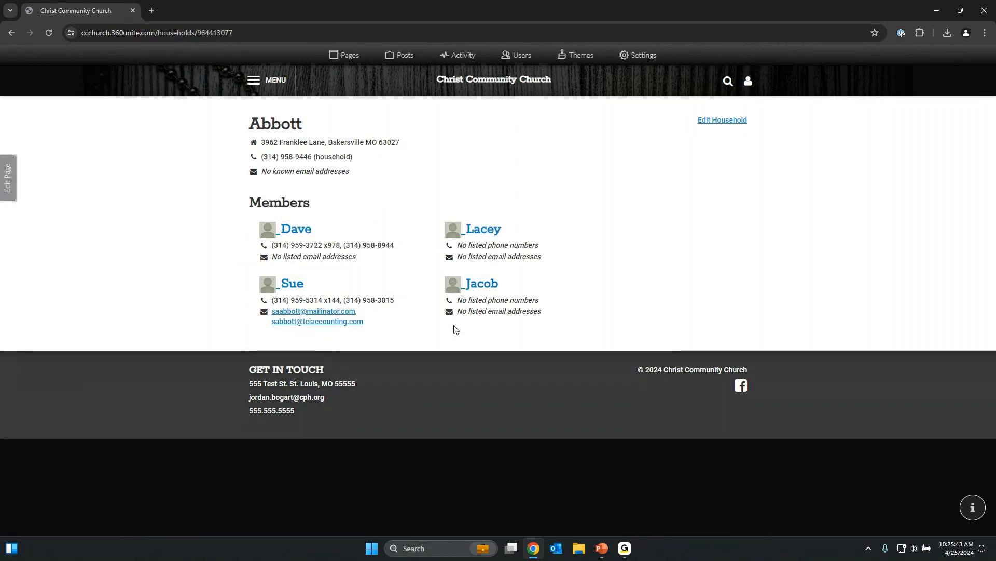
{"action": "left_click", "coordinate": [304, 229]}
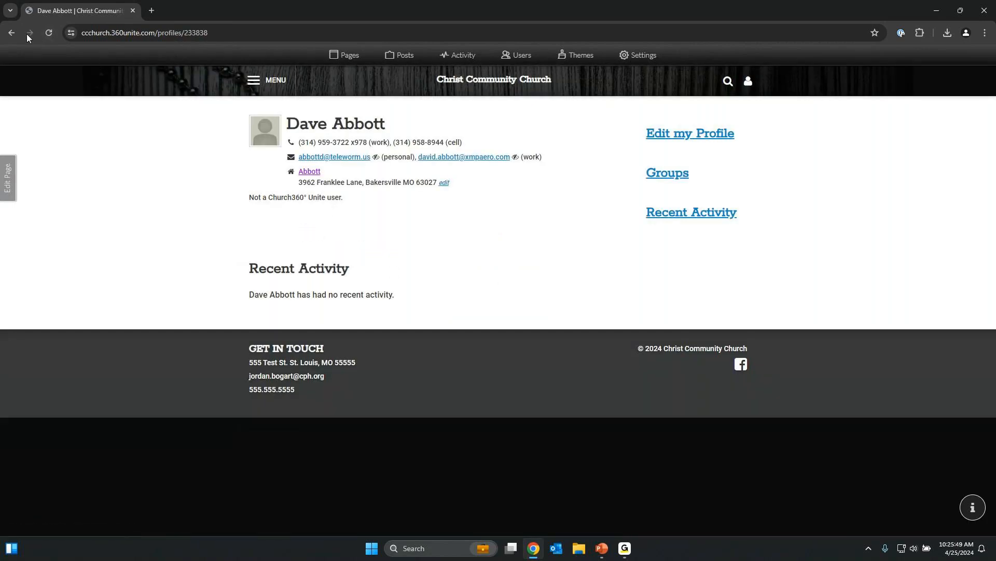
{"action": "left_click", "coordinate": [12, 32]}
{"action": "left_click", "coordinate": [13, 33]}
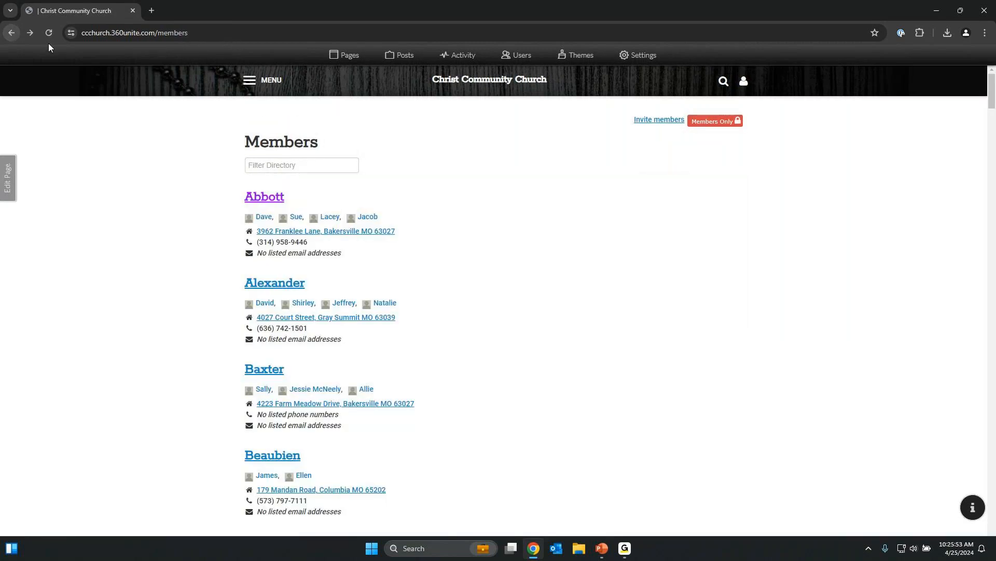
{"action": "left_click", "coordinate": [745, 82]}
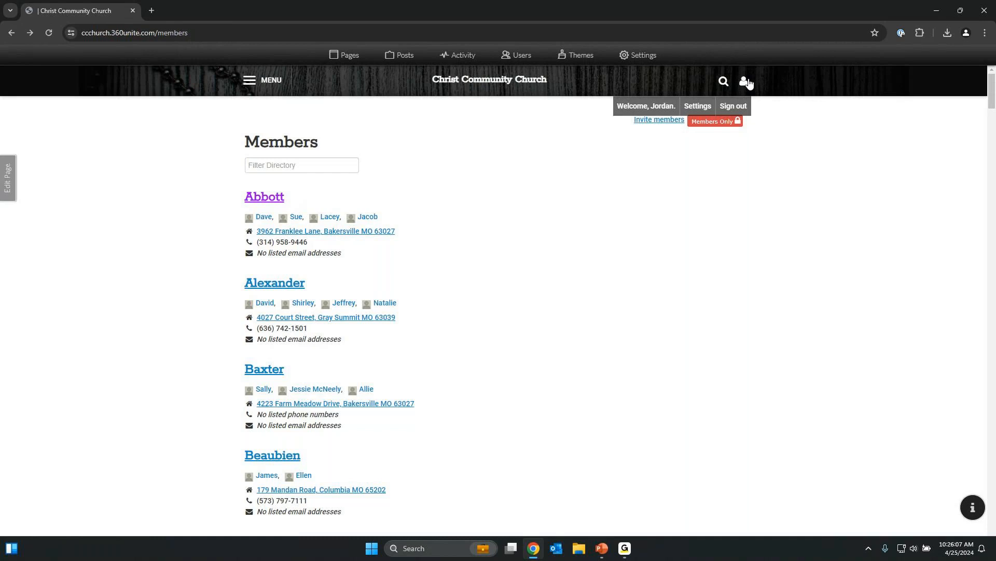
{"action": "left_click", "coordinate": [705, 106]}
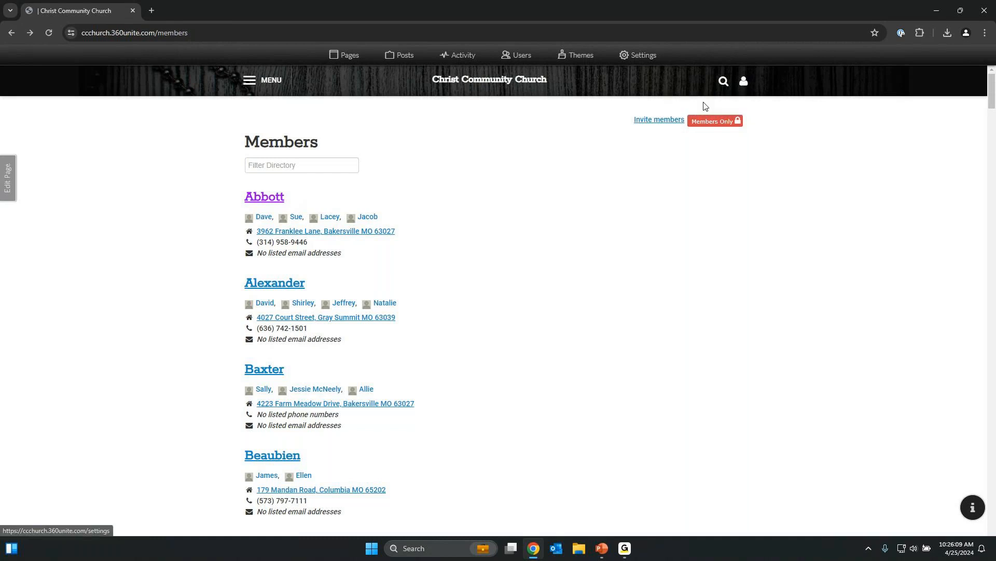
{"action": "left_click", "coordinate": [336, 201]}
{"action": "left_click_drag", "start_coordinate": [336, 201], "coordinate": [256, 193]}
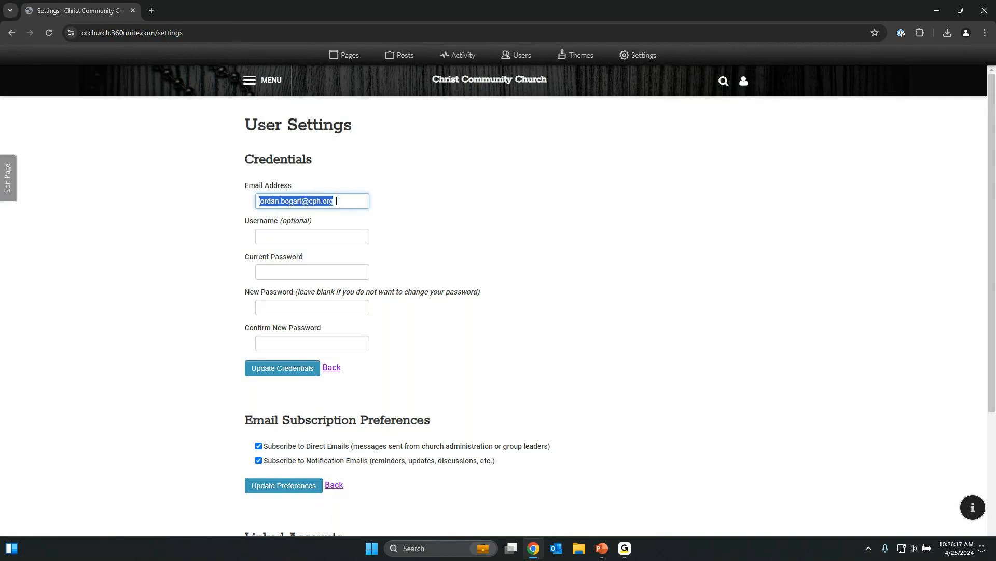
{"action": "left_click", "coordinate": [330, 272]}
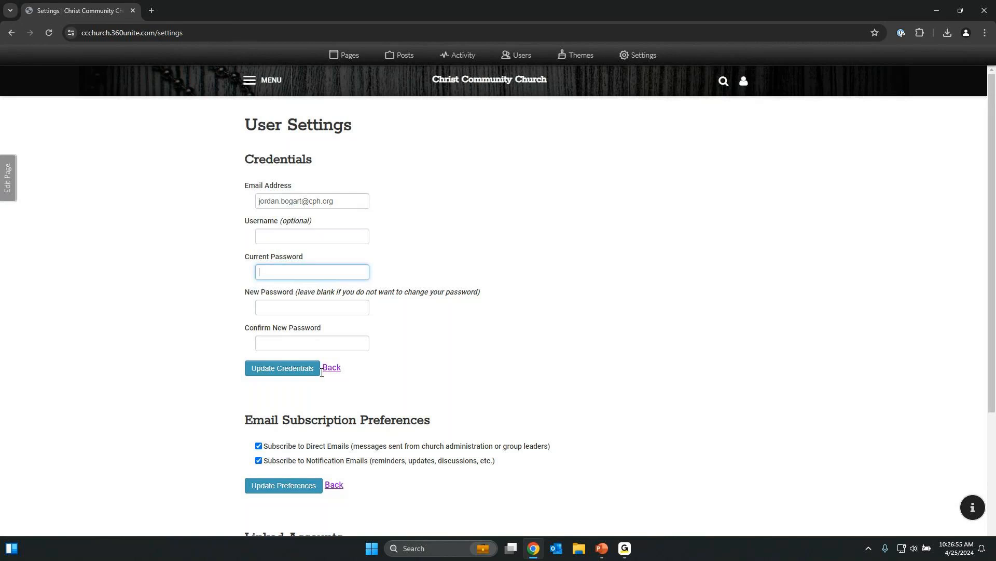
{"action": "scroll", "coordinate": [321, 371], "scroll_direction": "down", "scroll_amount": 3}
{"action": "scroll", "coordinate": [329, 329], "scroll_direction": "up", "scroll_amount": 2}
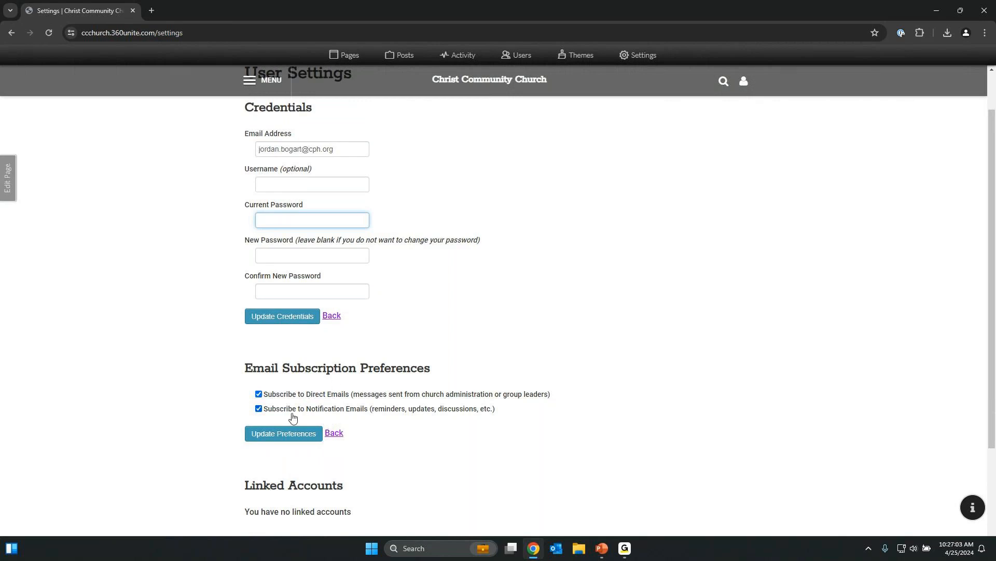
{"action": "scroll", "coordinate": [399, 351], "scroll_direction": "up", "scroll_amount": 1}
{"action": "left_click", "coordinate": [11, 32]}
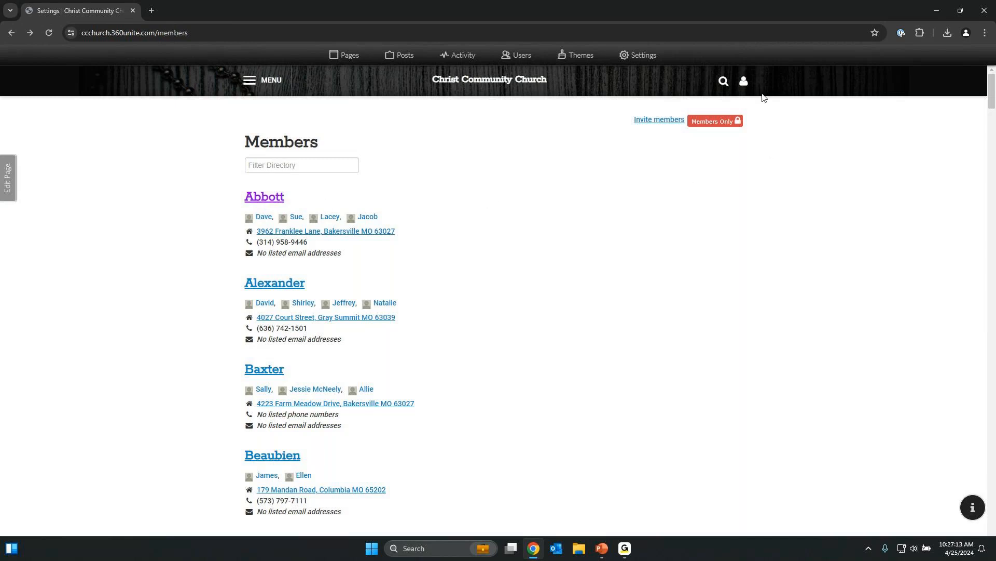
Open your own member profile via the Welcome entry in the account options.
{"action": "left_click", "coordinate": [745, 82]}
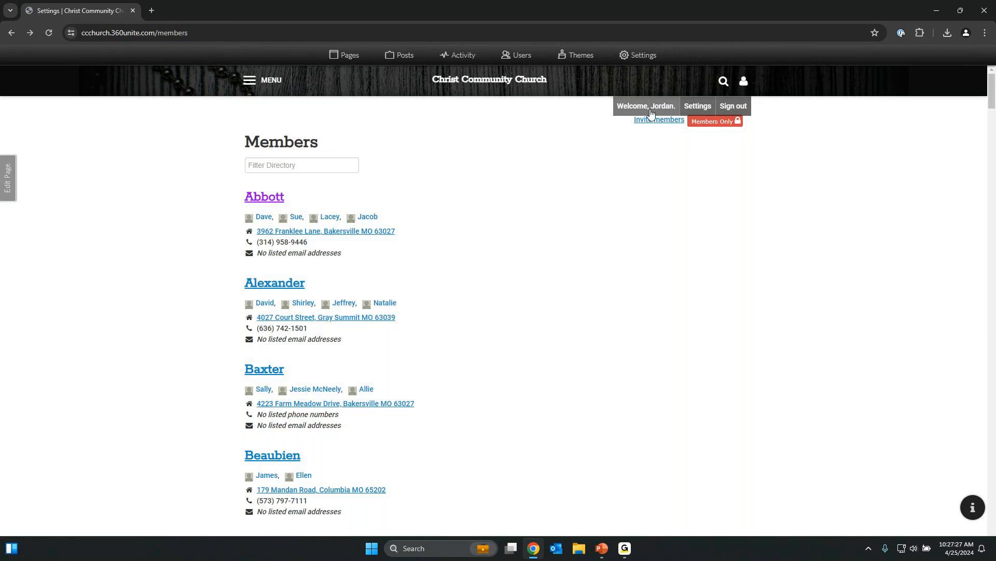
{"action": "left_click", "coordinate": [650, 110]}
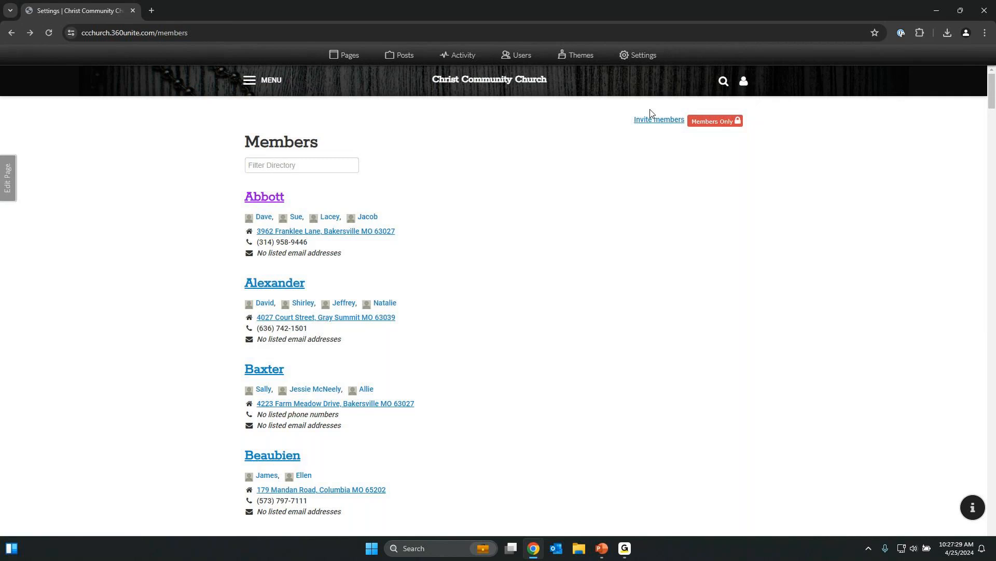
{"action": "left_click", "coordinate": [751, 83]}
{"action": "left_click", "coordinate": [676, 104]}
{"action": "left_click", "coordinate": [748, 85]}
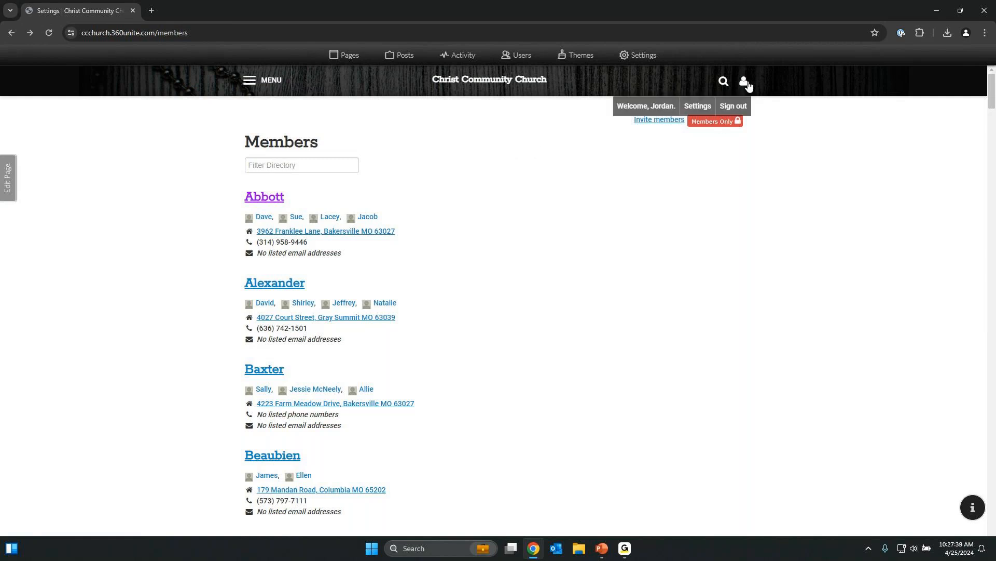
{"action": "left_click", "coordinate": [669, 107]}
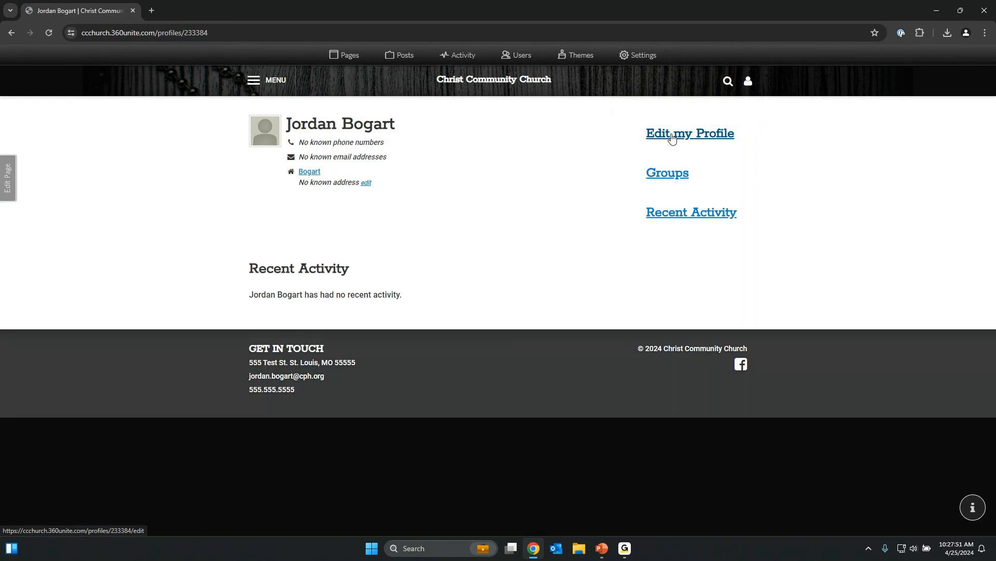
Update your profile with the membership directory listing kept on, then open your household page.
{"action": "left_click", "coordinate": [672, 138]}
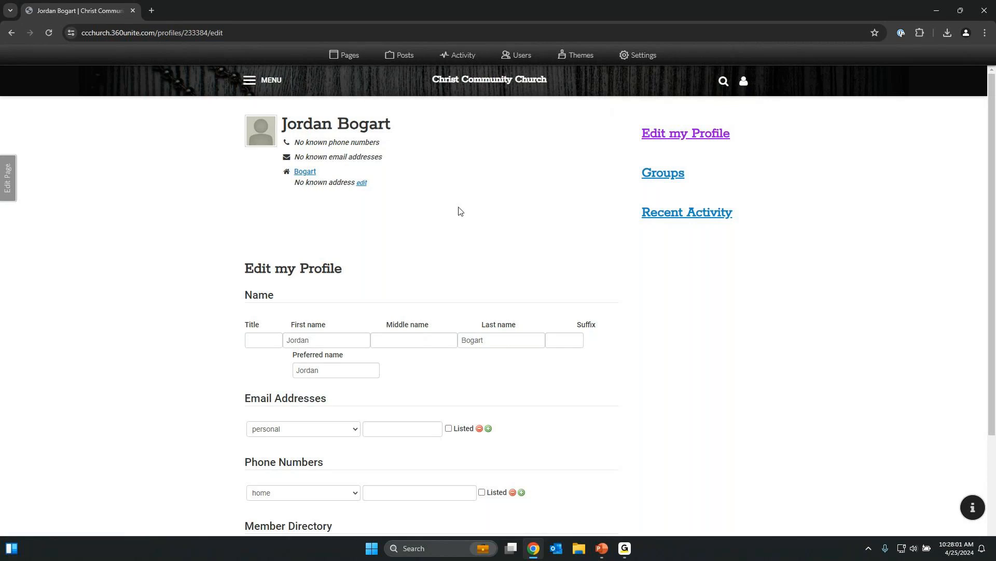
{"action": "scroll", "coordinate": [371, 259], "scroll_direction": "down", "scroll_amount": 2}
{"action": "scroll", "coordinate": [399, 199], "scroll_direction": "up", "scroll_amount": 2}
{"action": "scroll", "coordinate": [439, 345], "scroll_direction": "down", "scroll_amount": 1}
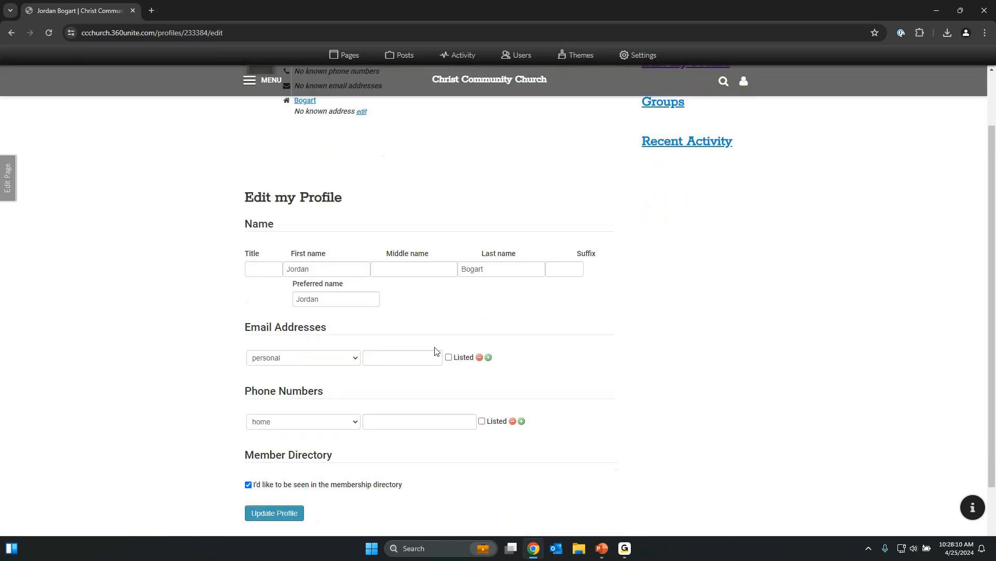
{"action": "scroll", "coordinate": [435, 351], "scroll_direction": "down", "scroll_amount": 1}
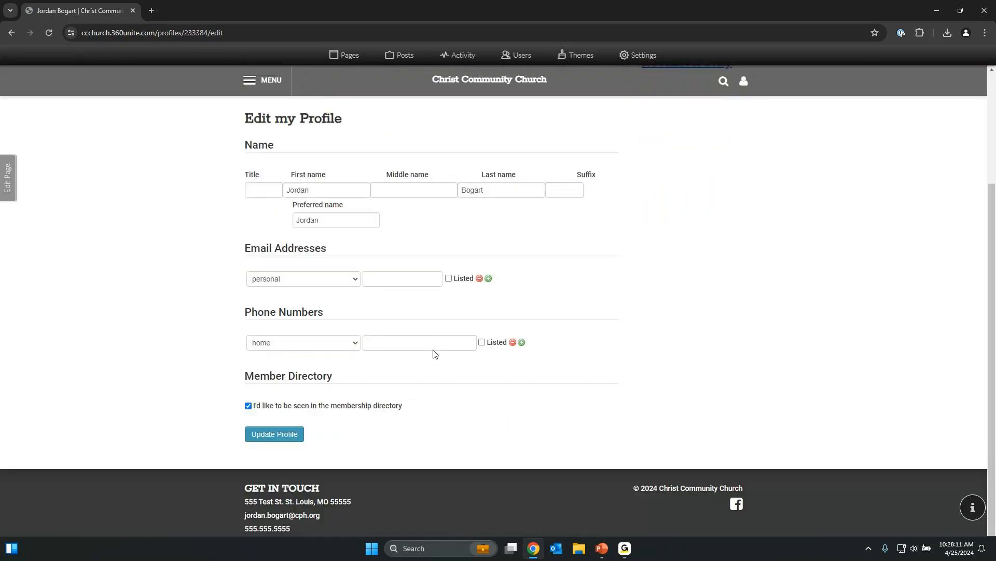
{"action": "left_click", "coordinate": [295, 408]}
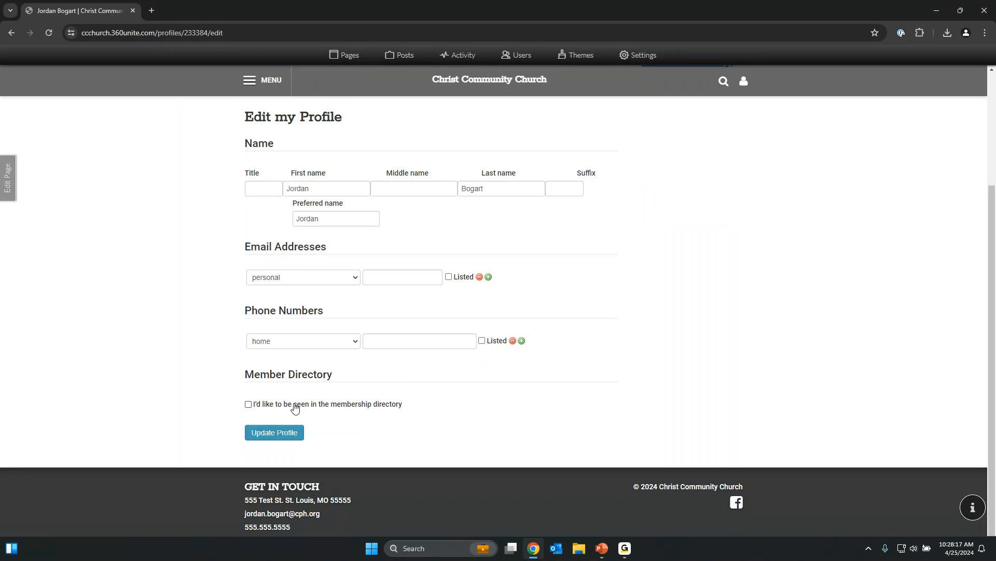
{"action": "left_click", "coordinate": [294, 408]}
{"action": "scroll", "coordinate": [293, 410], "scroll_direction": "up", "scroll_amount": 3}
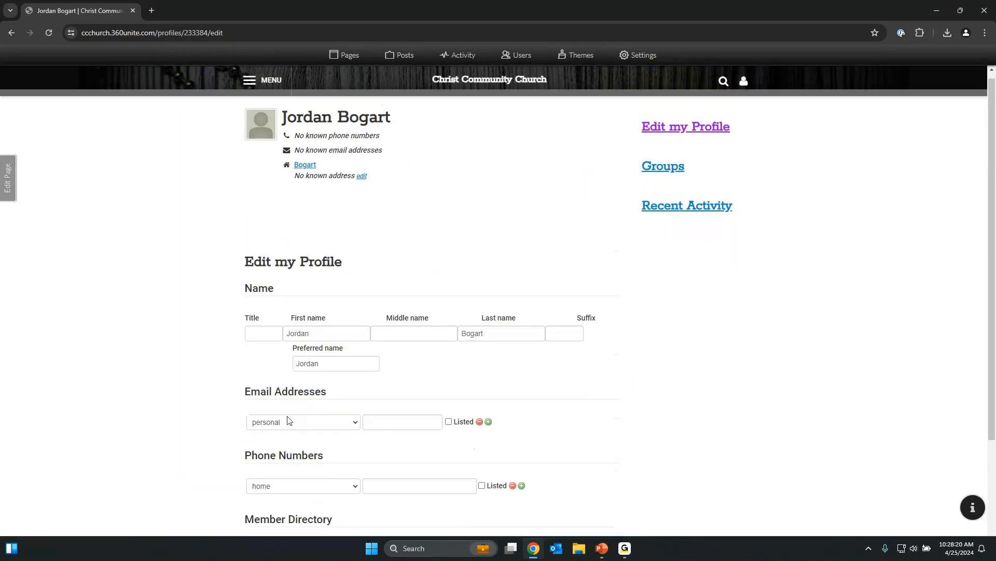
{"action": "scroll", "coordinate": [289, 420], "scroll_direction": "down", "scroll_amount": 2}
{"action": "left_click", "coordinate": [284, 482]}
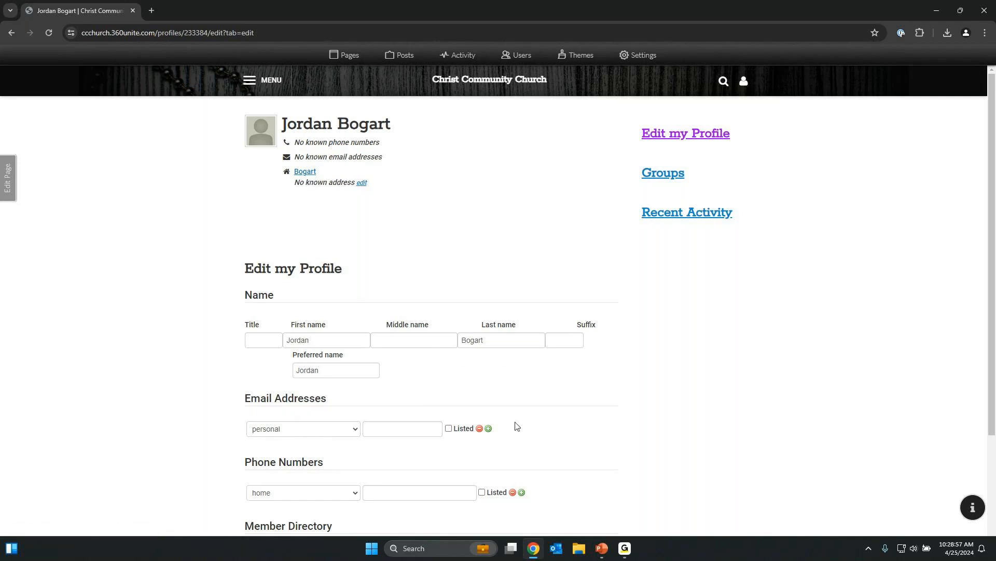
{"action": "left_click", "coordinate": [307, 173]}
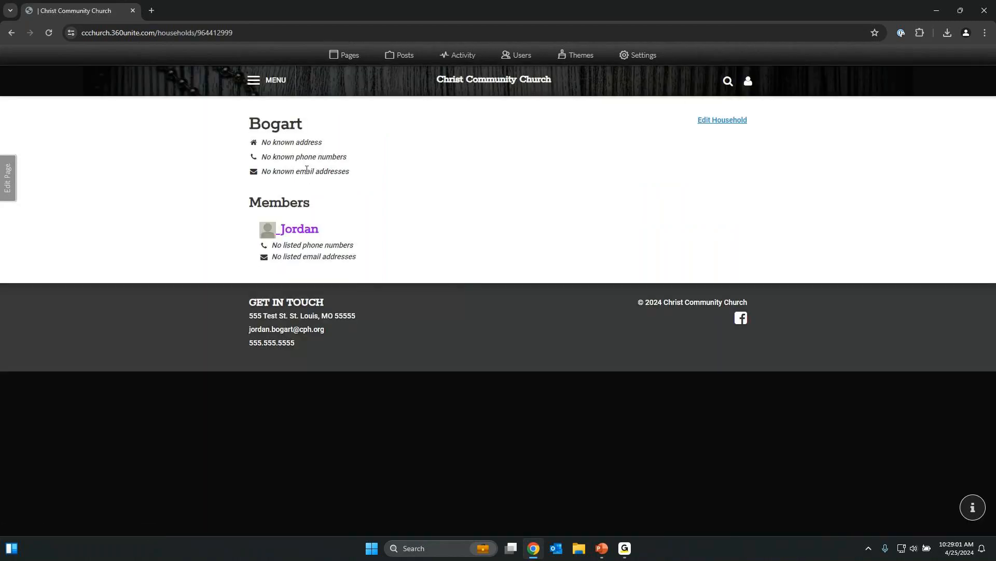
{"action": "left_click", "coordinate": [725, 128]}
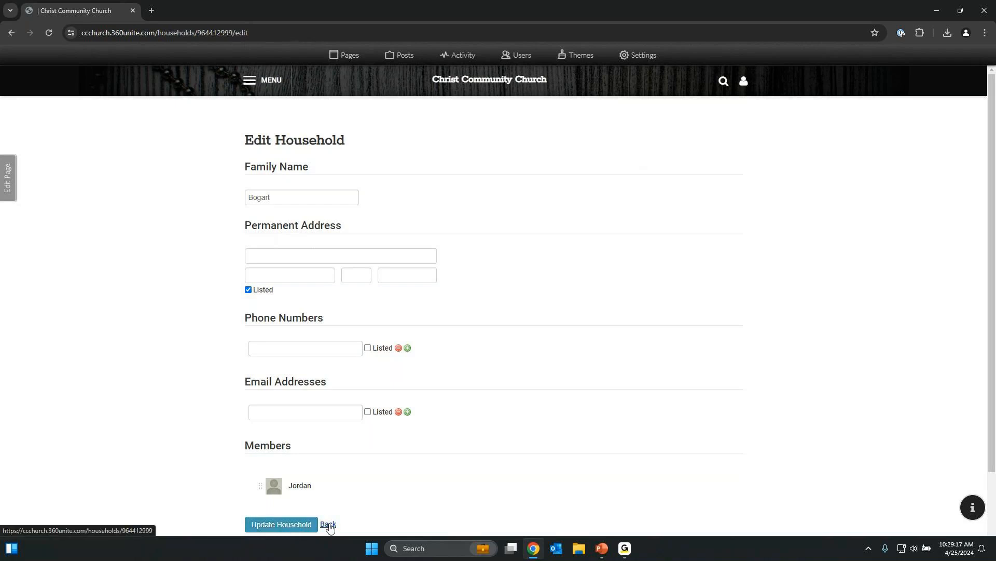
{"action": "left_click", "coordinate": [328, 524]}
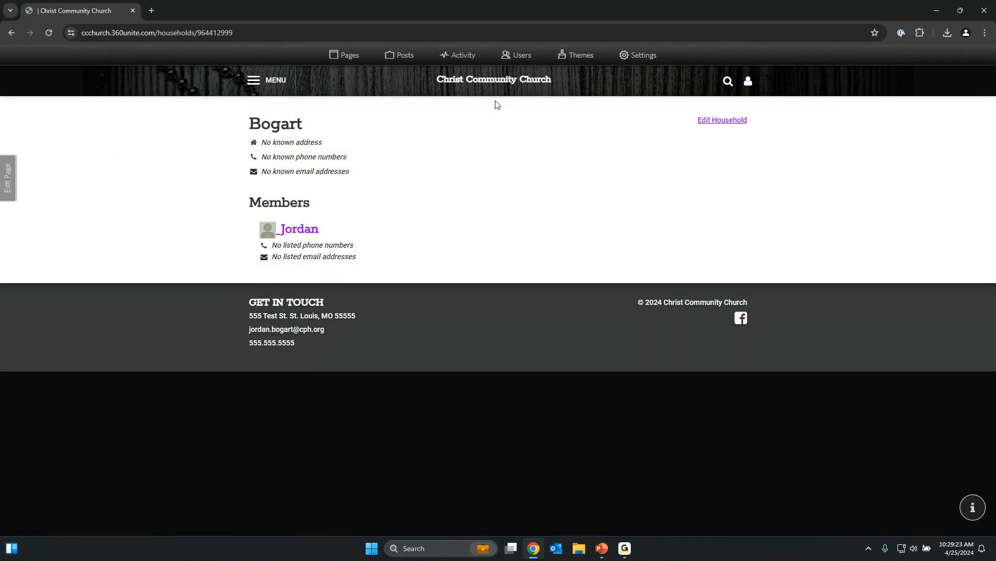
{"action": "left_click", "coordinate": [249, 80]}
Open the Members directory, try filtering by 'sm' and 'brown', then clear the filter.
{"action": "mouse_move", "coordinate": [649, 88]}
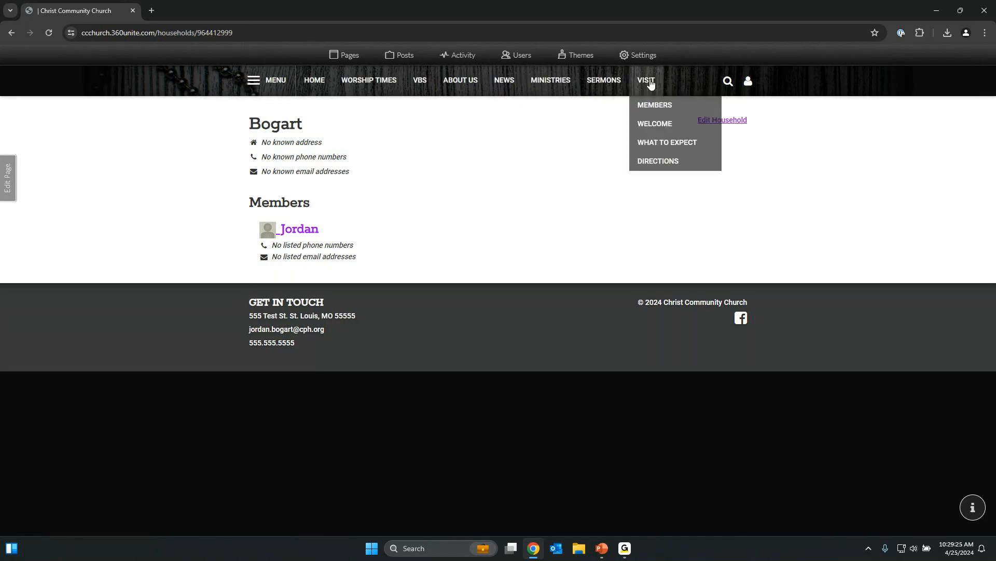
{"action": "left_click", "coordinate": [648, 104]}
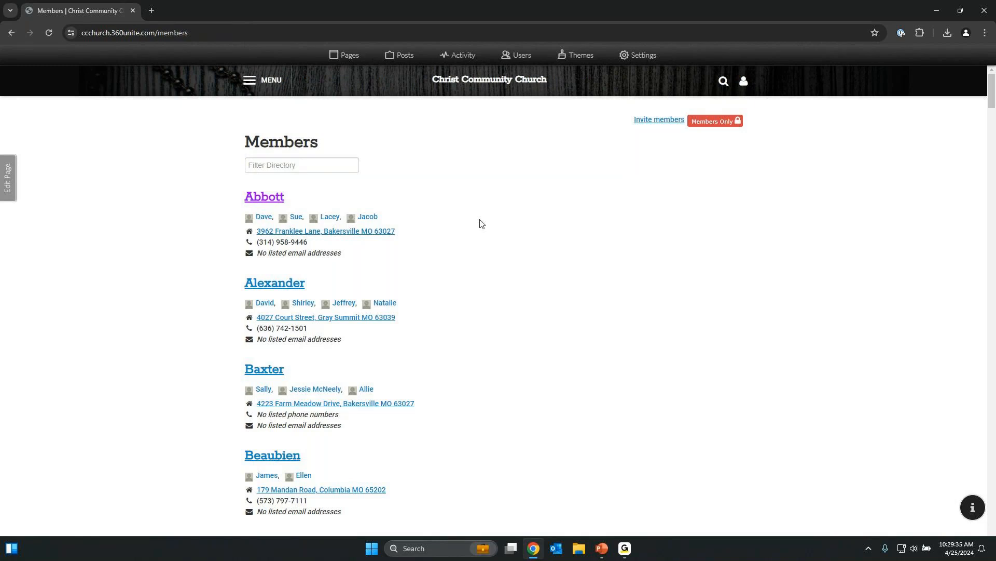
{"action": "left_click", "coordinate": [333, 161]}
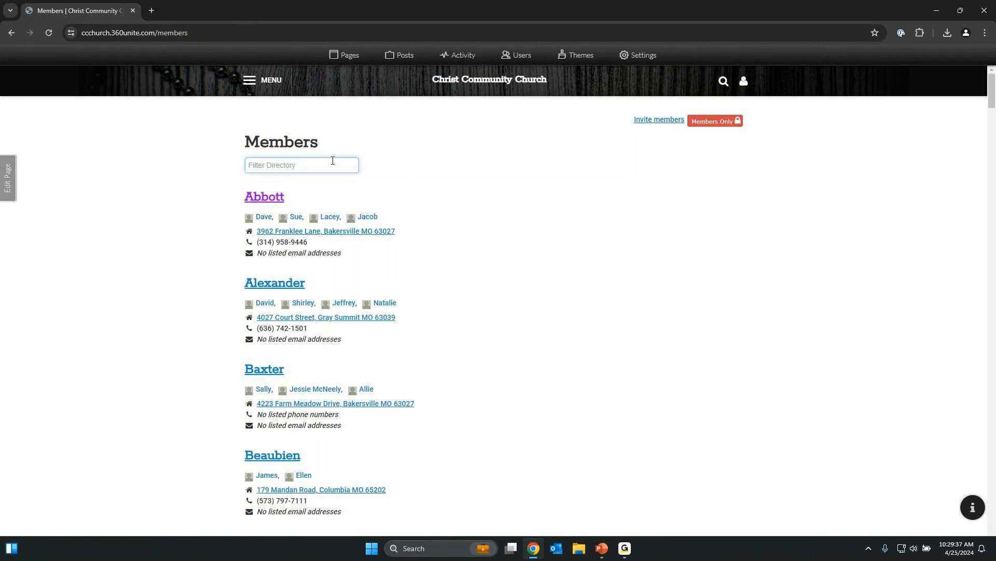
{"action": "type", "text": "sm"}
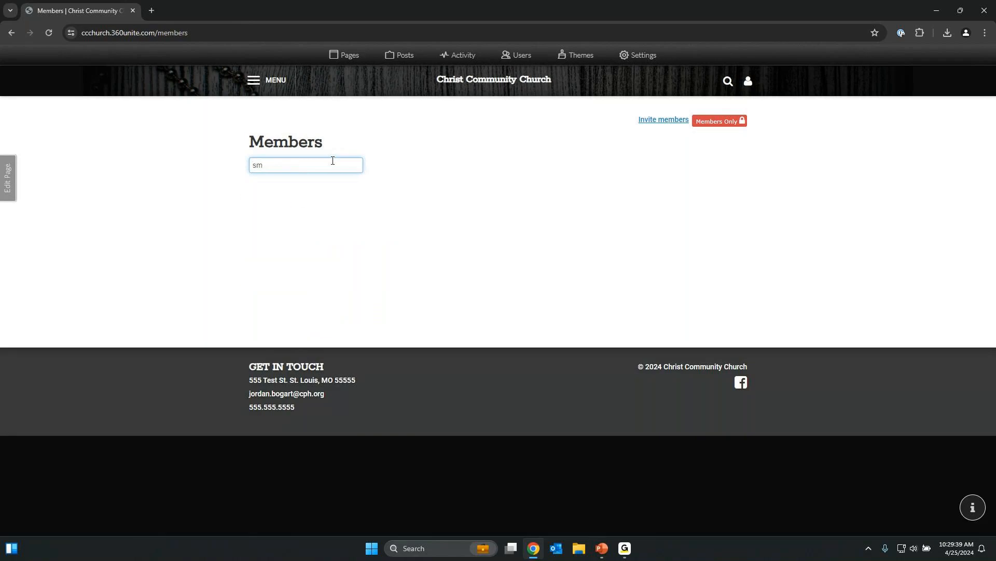
{"action": "key", "text": "BackSpace"}
{"action": "key", "text": "BackSpace"}
{"action": "type", "text": "brown"}
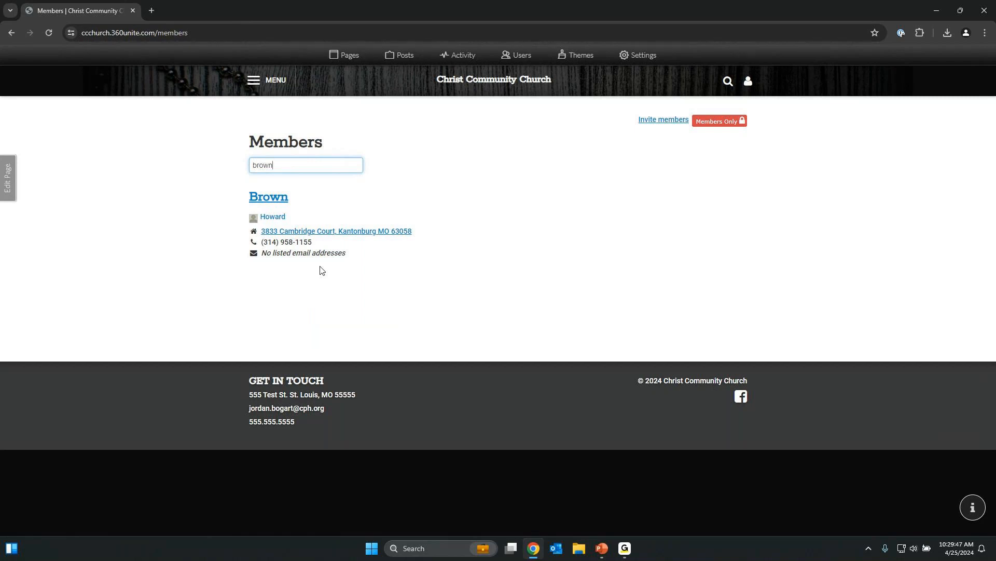
{"action": "double_click", "coordinate": [304, 168]}
{"action": "key", "text": "BackSpace"}
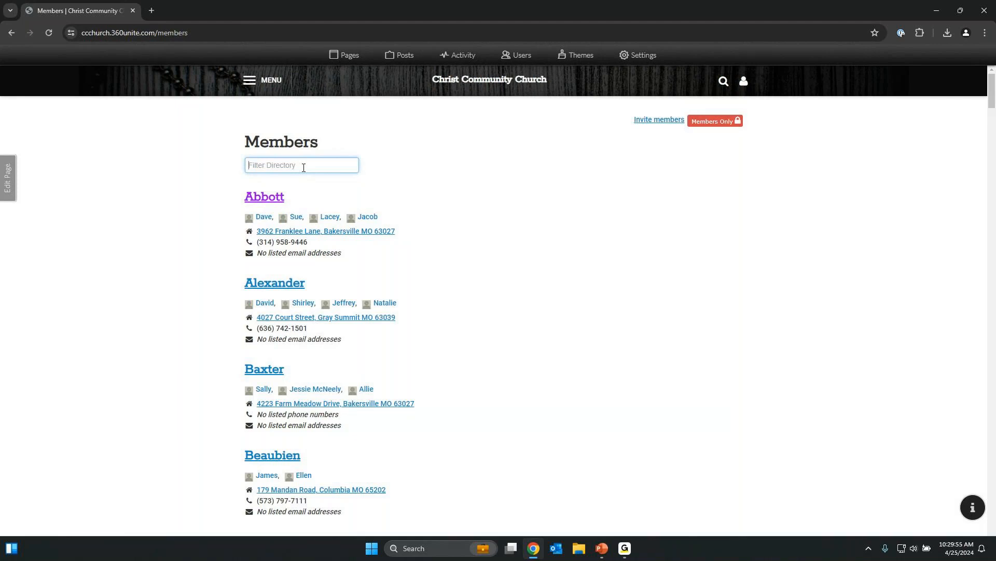
{"action": "left_click", "coordinate": [267, 221]}
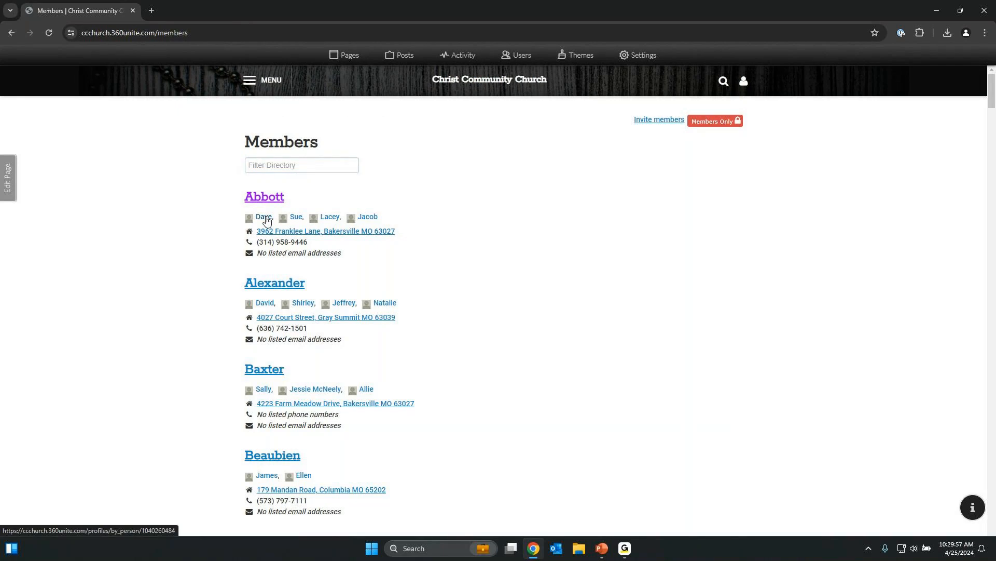
View the member's Change my Portrait page, go back, then return to the church home page.
{"action": "left_click", "coordinate": [268, 138]}
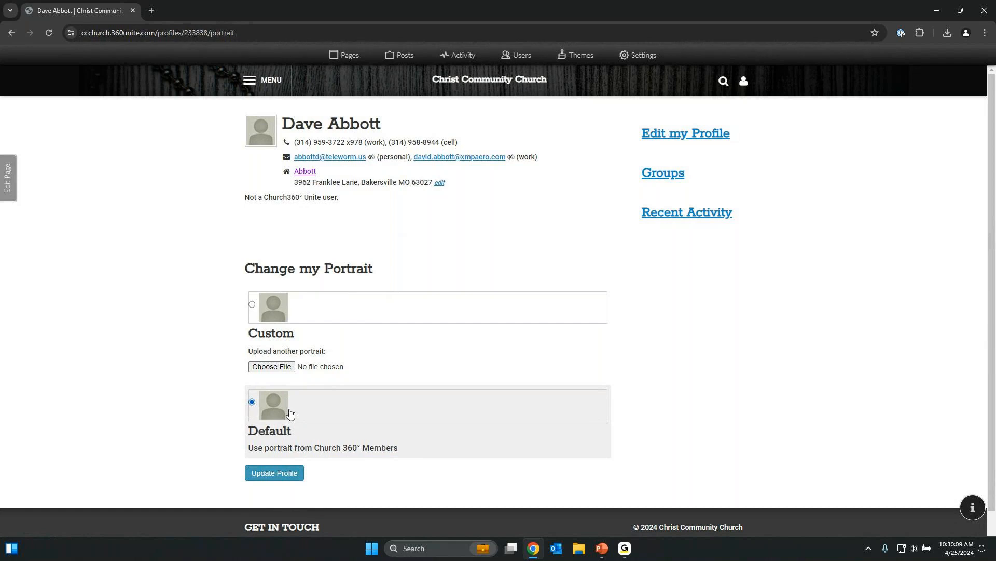
{"action": "left_click", "coordinate": [12, 32]}
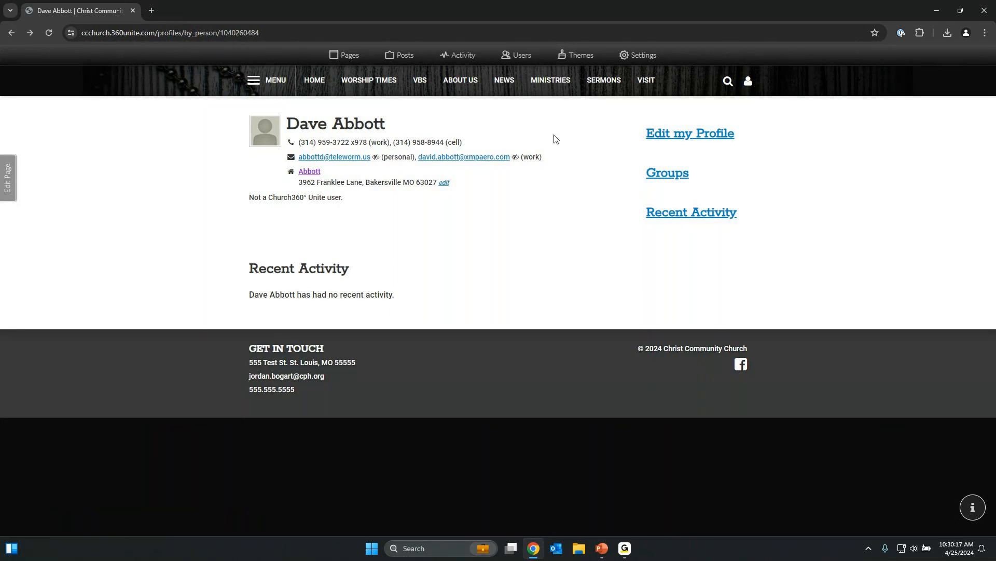
{"action": "left_click", "coordinate": [315, 81]}
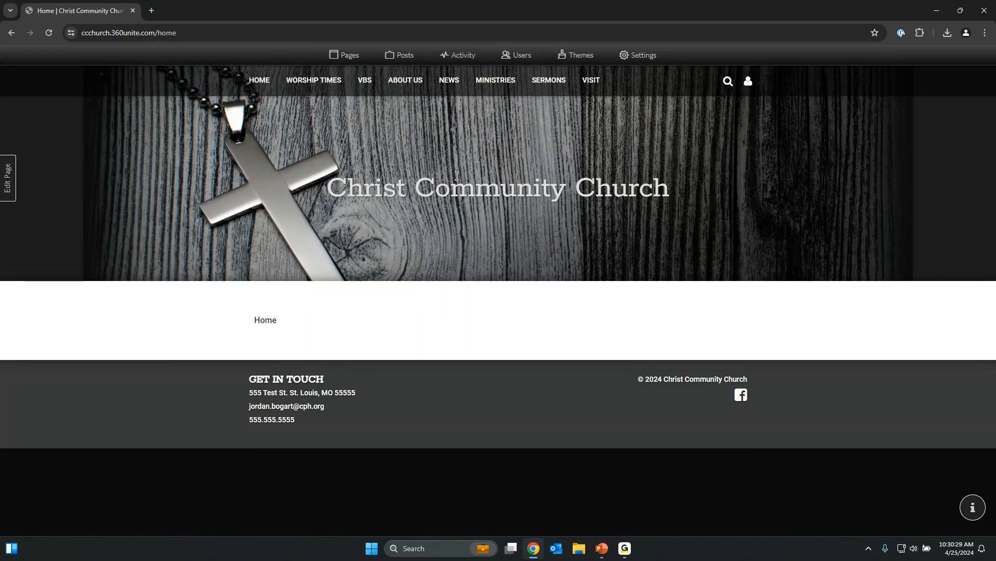
Open the Pages panel showing active menu pages by section and the available Directory item.
{"action": "left_click", "coordinate": [362, 65]}
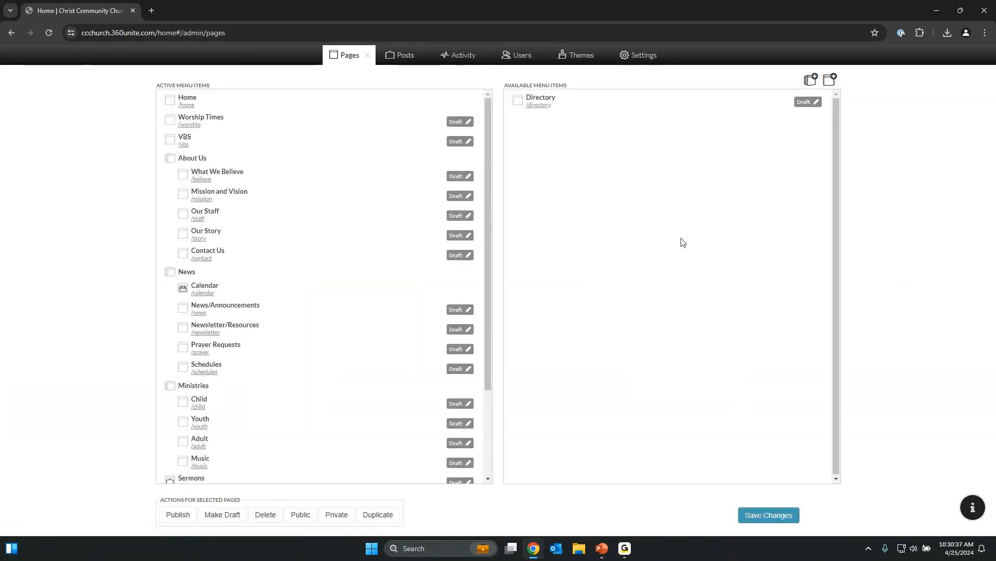
Create a new Group-template page named Choir and drag it toward the active menu items.
{"action": "left_click", "coordinate": [830, 81]}
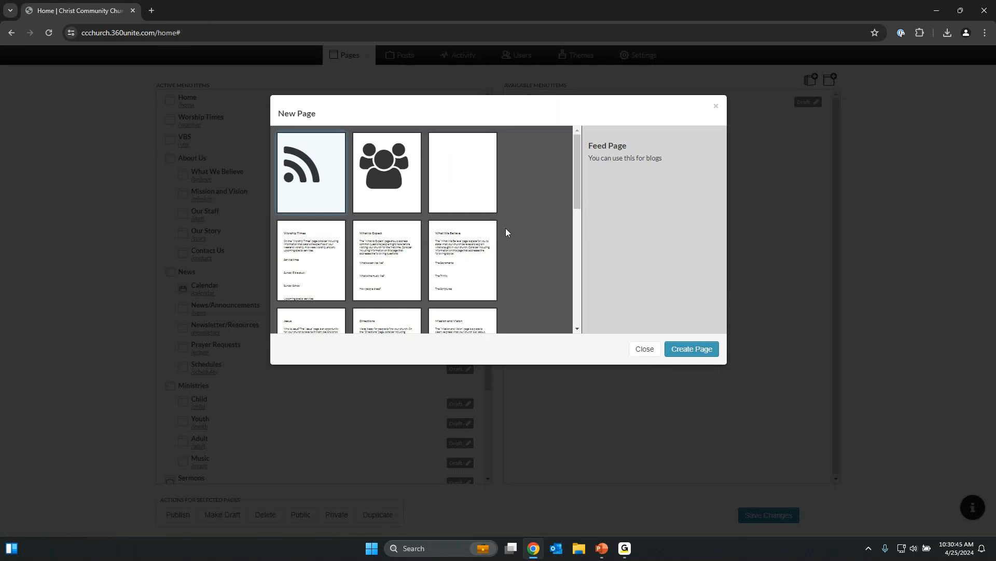
{"action": "left_click", "coordinate": [378, 195]}
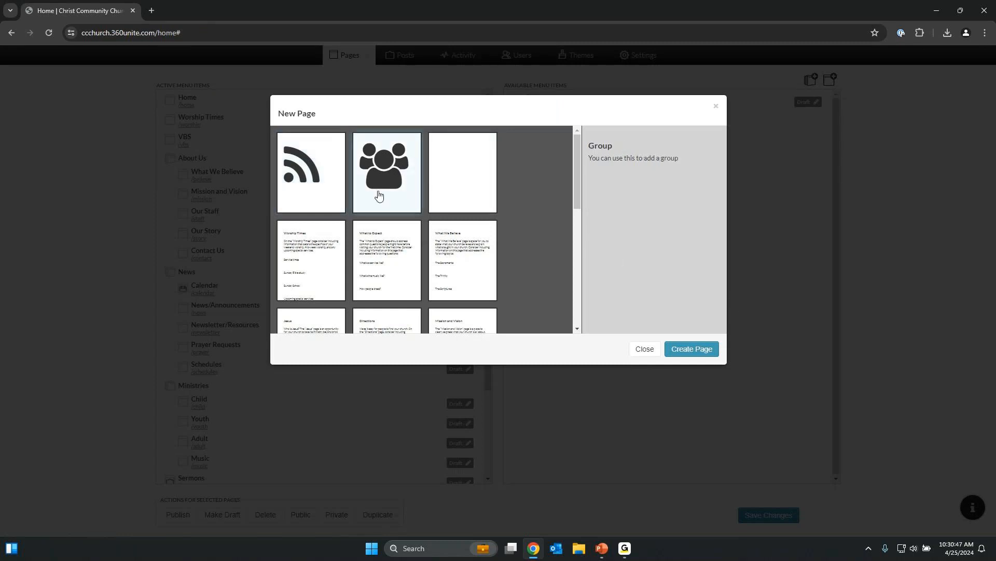
{"action": "left_click", "coordinate": [712, 355]}
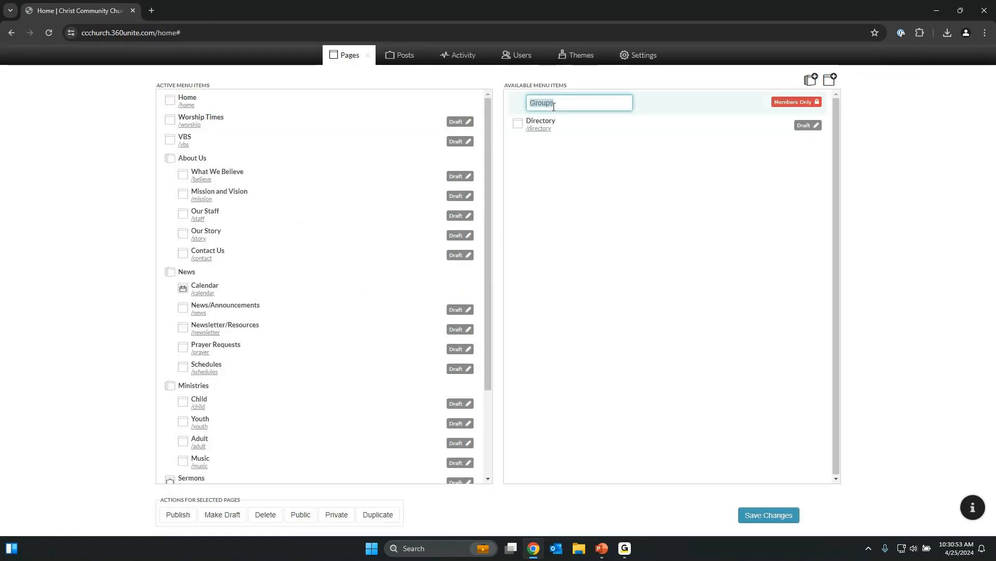
{"action": "type", "text": "Choir"}
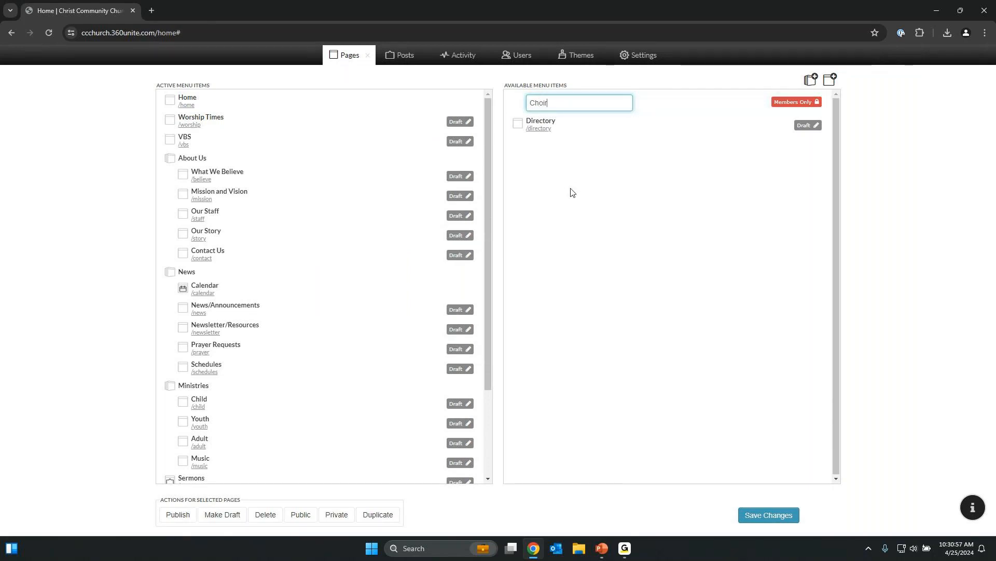
{"action": "left_click", "coordinate": [578, 202]}
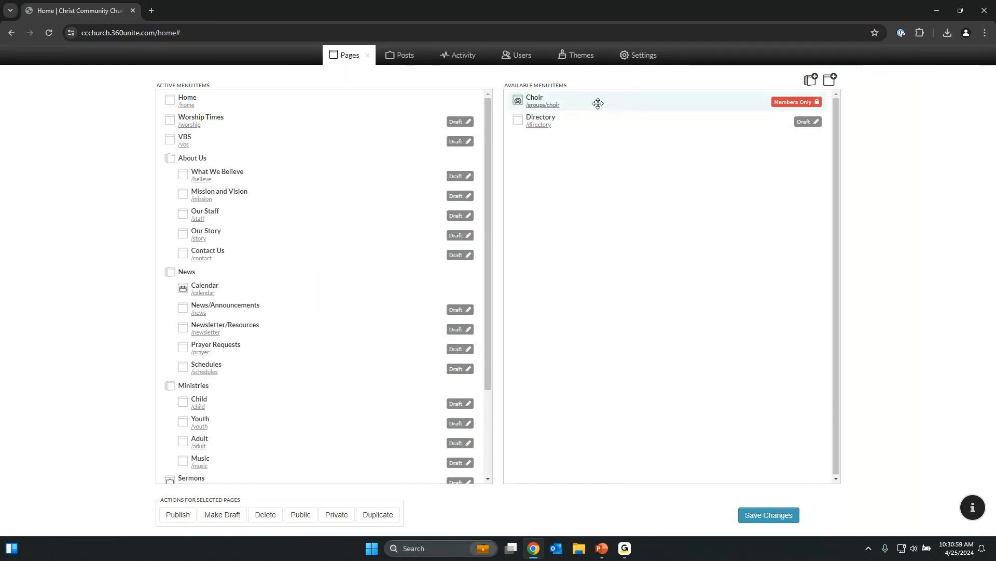
{"action": "mouse_move", "coordinate": [706, 103]}
{"action": "left_mouse_down"}
{"action": "mouse_move", "coordinate": [493, 205]}
{"action": "mouse_move", "coordinate": [400, 216]}
{"action": "mouse_move", "coordinate": [380, 202]}
{"action": "mouse_move", "coordinate": [389, 222]}
{"action": "mouse_move", "coordinate": [628, 145]}
{"action": "mouse_move", "coordinate": [701, 108]}
{"action": "left_mouse_up"}
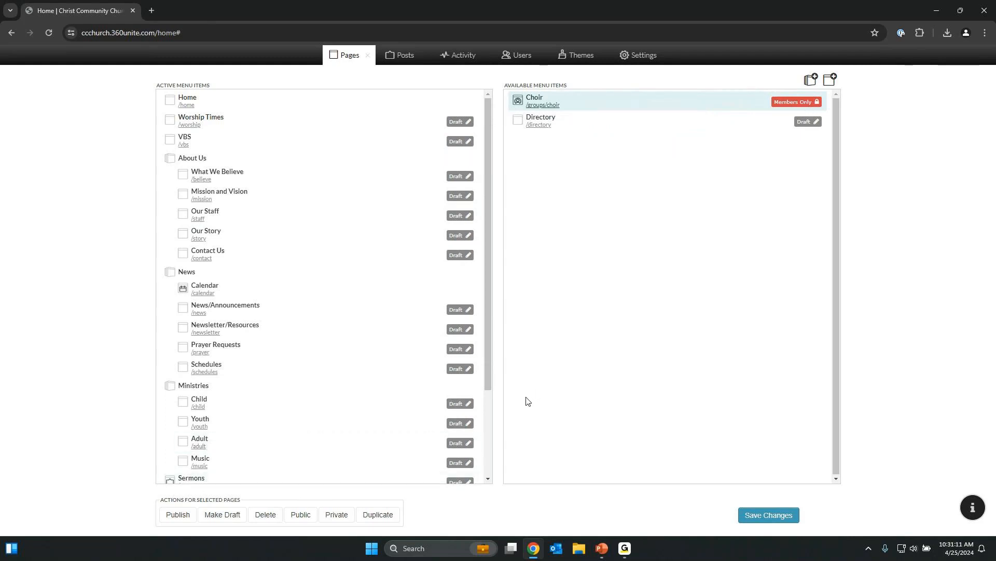
{"action": "left_click", "coordinate": [305, 517]}
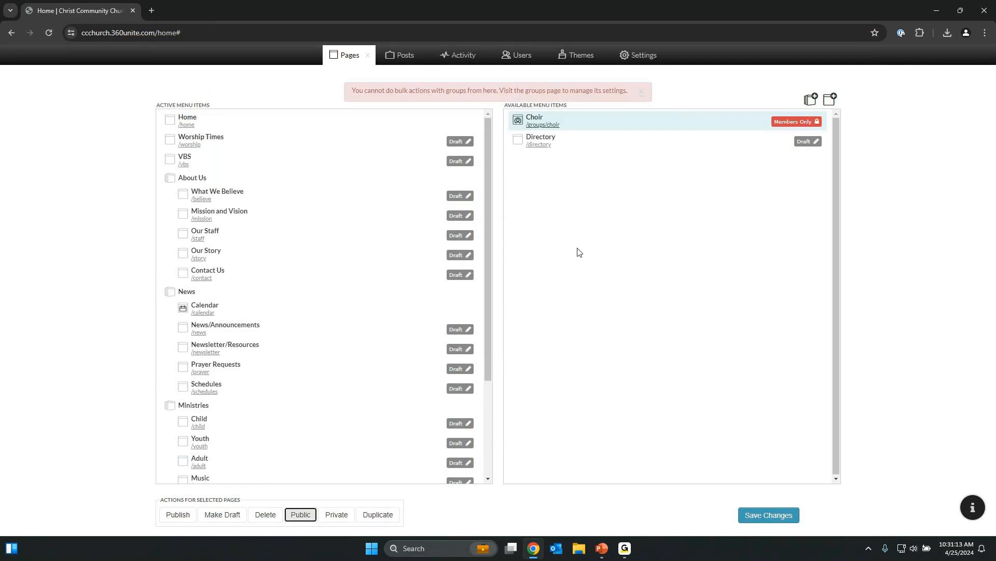
{"action": "left_click", "coordinate": [640, 92]}
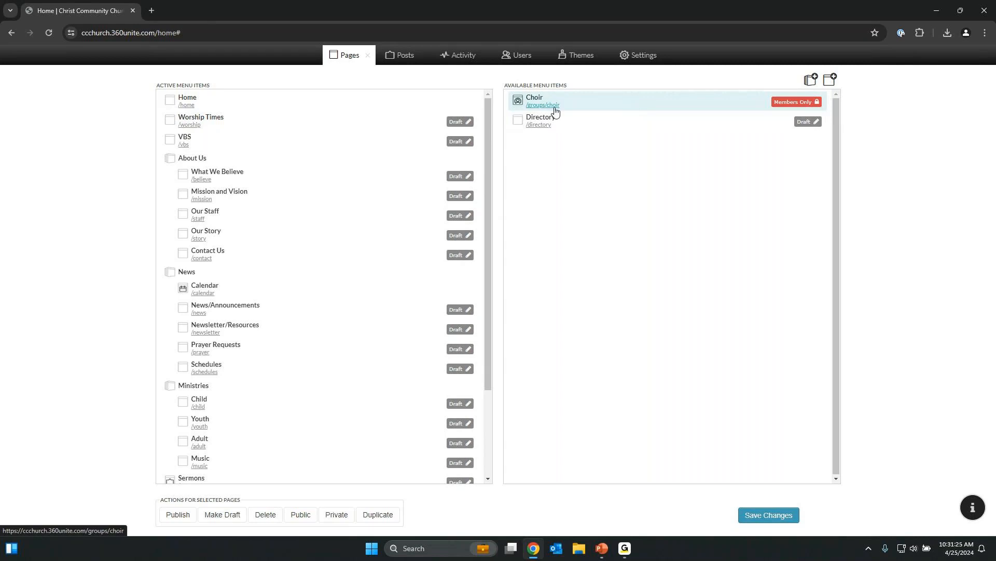
Open the Choir page in edit mode and change its status to Published.
{"action": "left_click", "coordinate": [554, 107]}
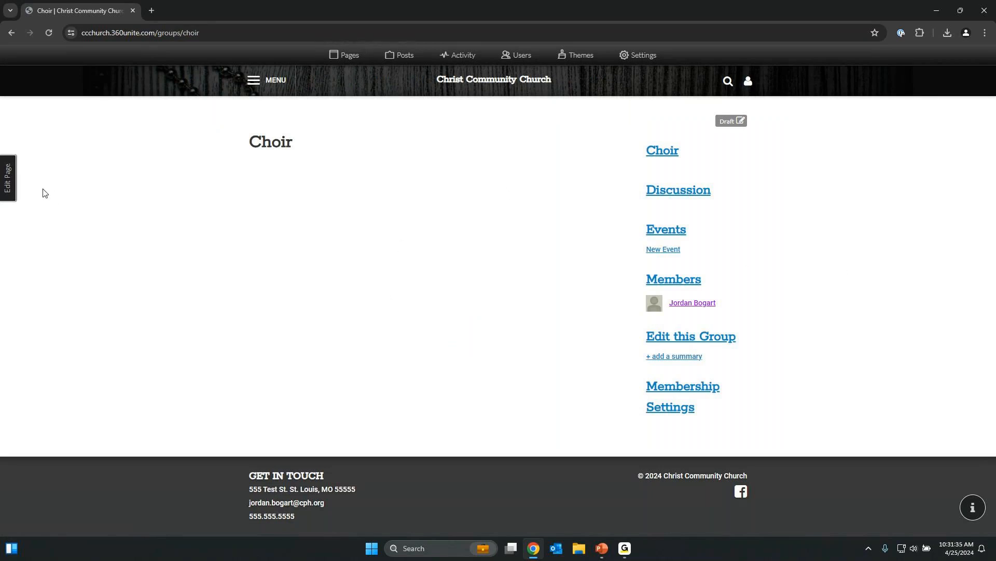
{"action": "left_click", "coordinate": [10, 176]}
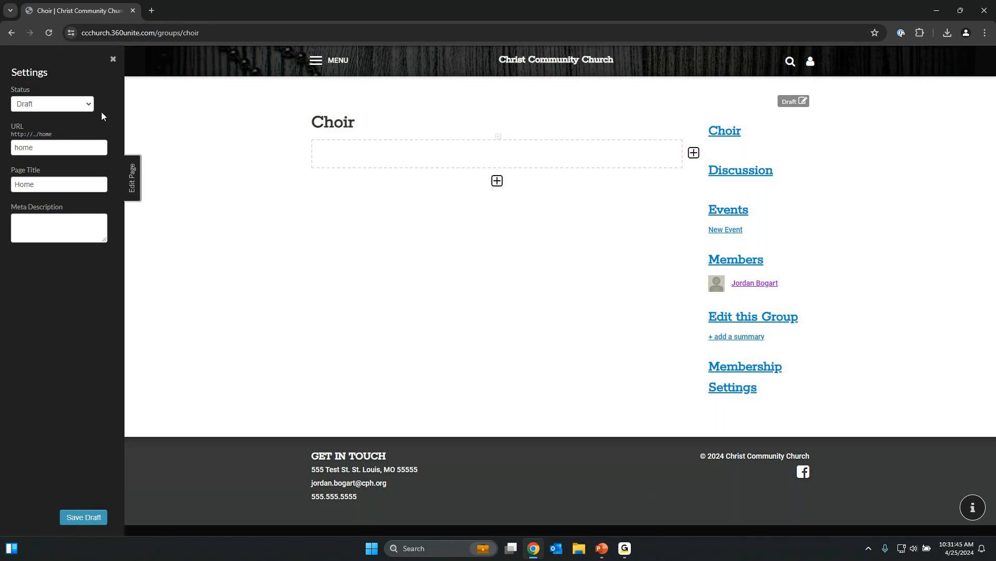
{"action": "left_click", "coordinate": [87, 104]}
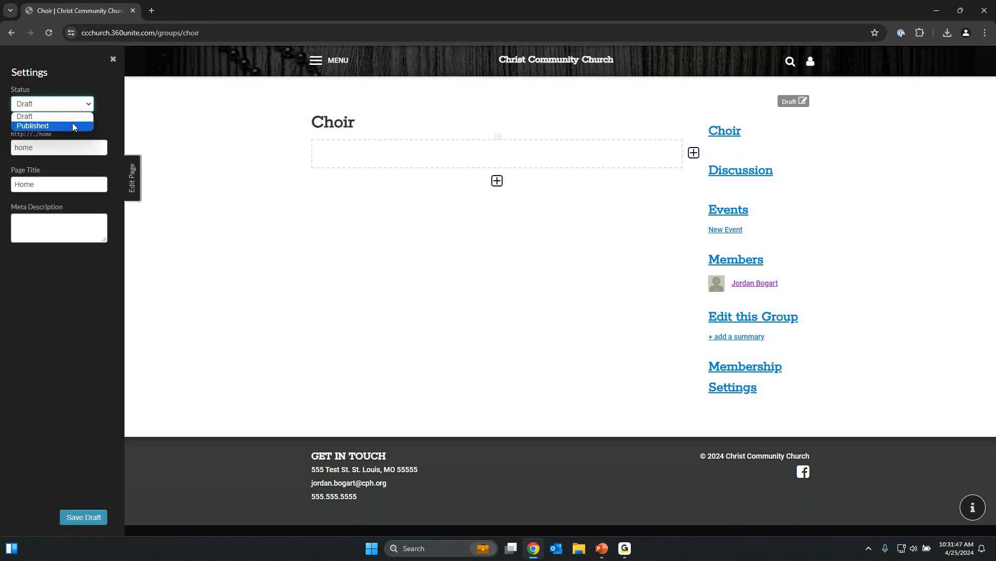
{"action": "left_click", "coordinate": [72, 124]}
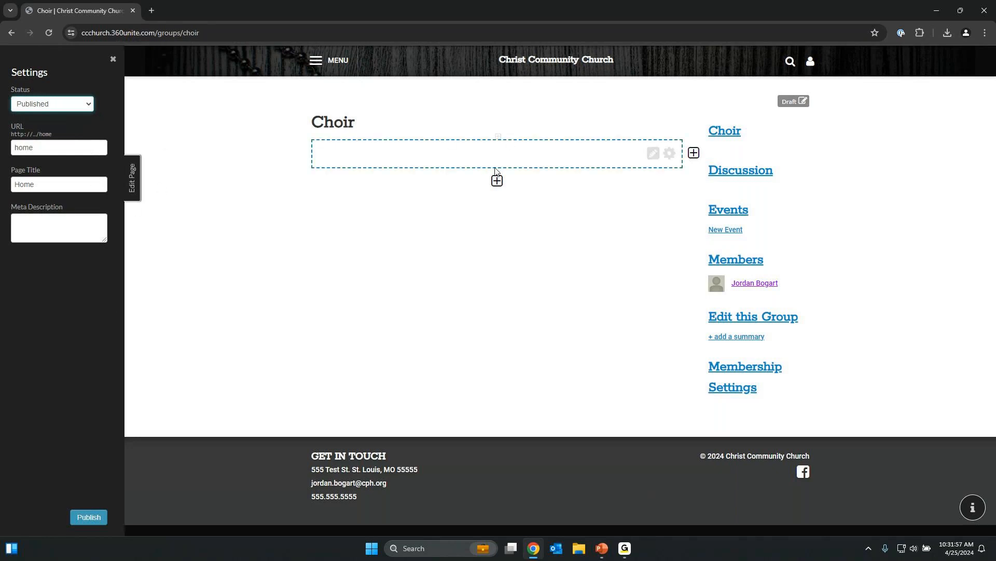
Toggle the empty content block into edit mode and back out again.
{"action": "mouse_move", "coordinate": [587, 157]}
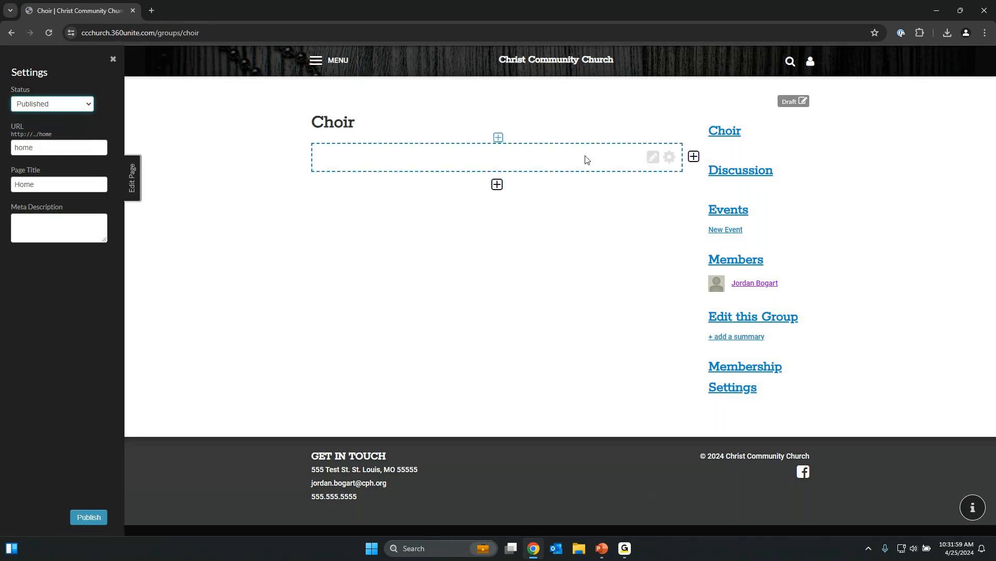
{"action": "left_click", "coordinate": [655, 156]}
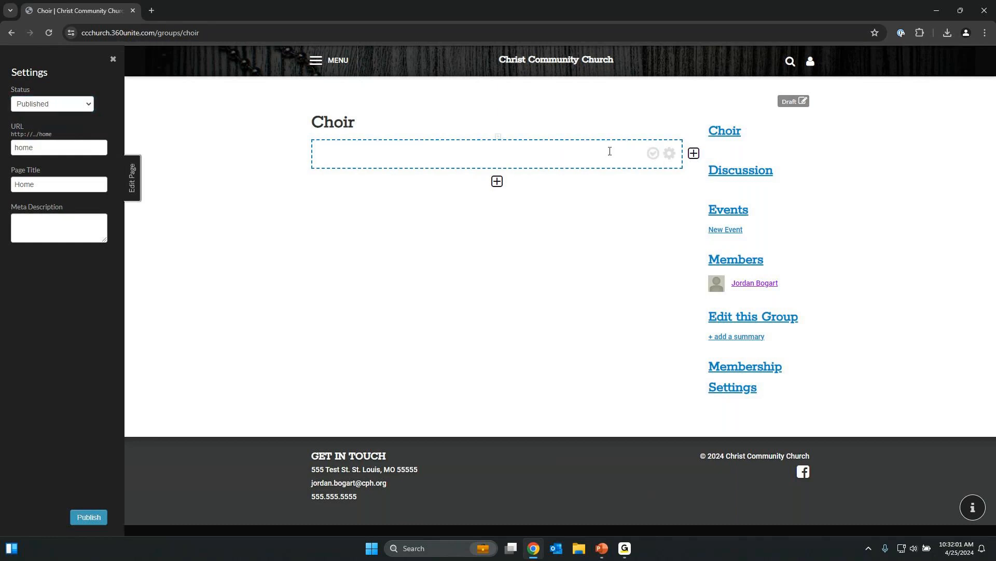
{"action": "left_click", "coordinate": [655, 155]}
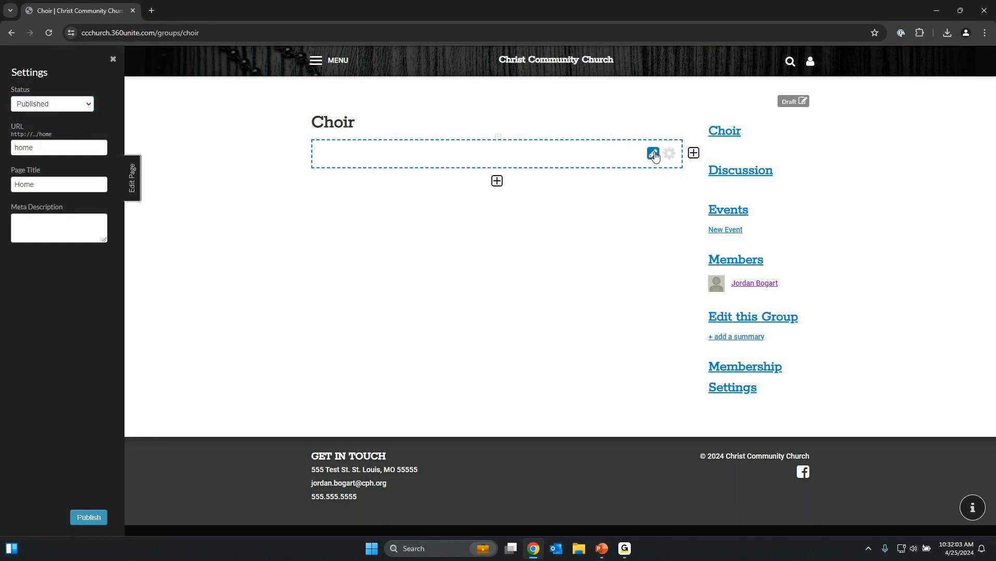
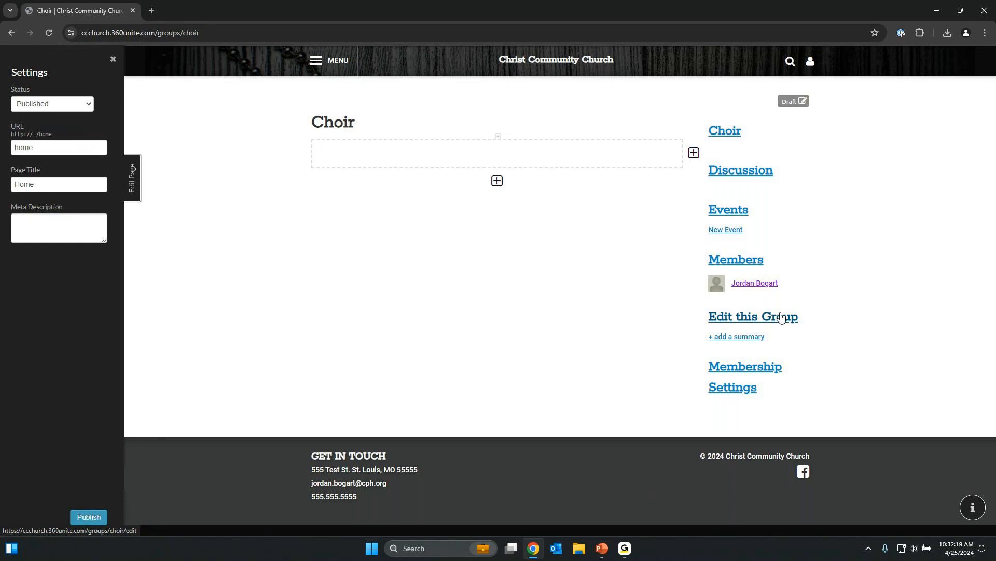
Open the Choir group's edit form from the 'Edit this Group' sidebar link.
{"action": "left_click", "coordinate": [781, 316]}
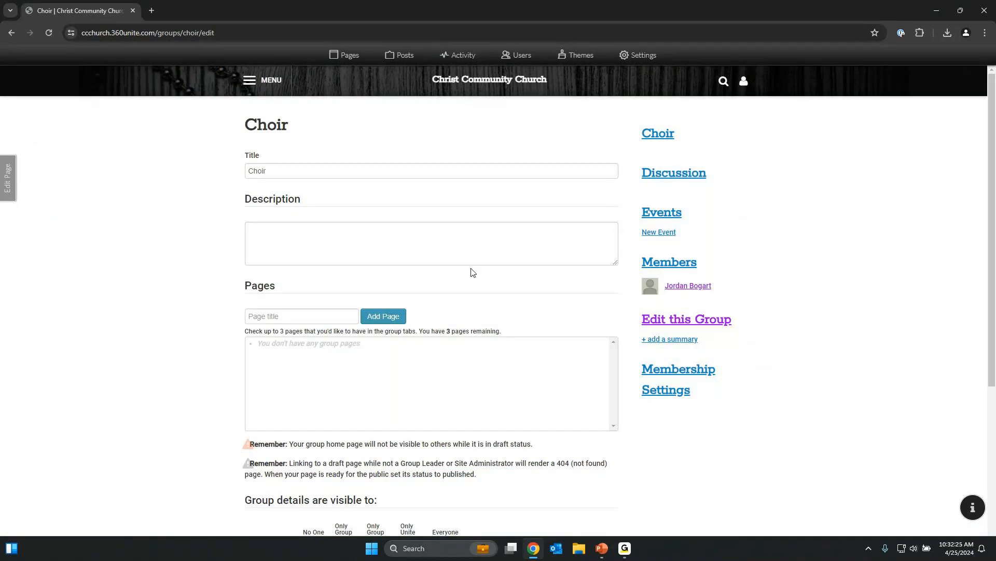
Enter 'This is the Choir for Christ Community Church' in the Choir group's Description box.
{"action": "double_click", "coordinate": [330, 174]}
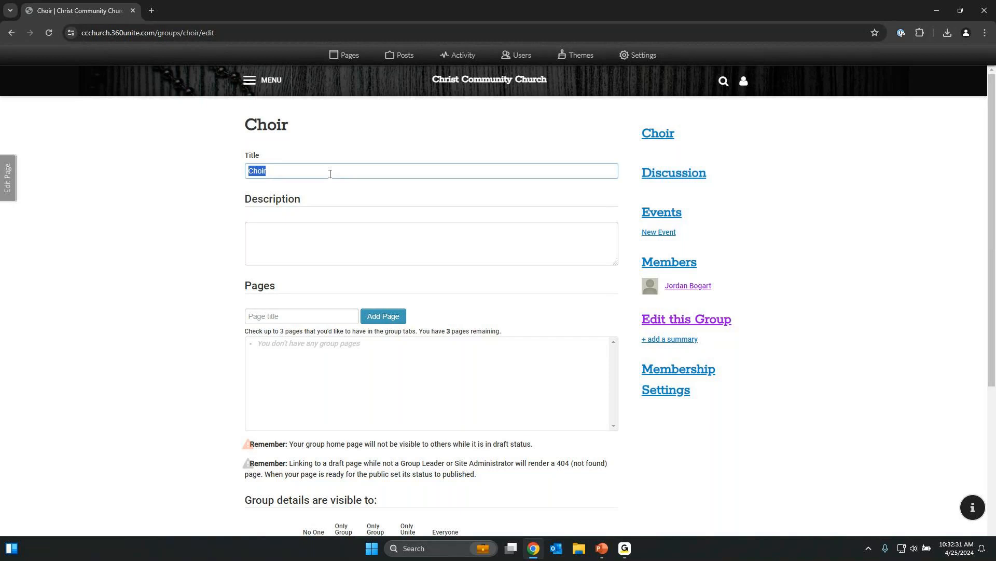
{"action": "left_click", "coordinate": [334, 244]}
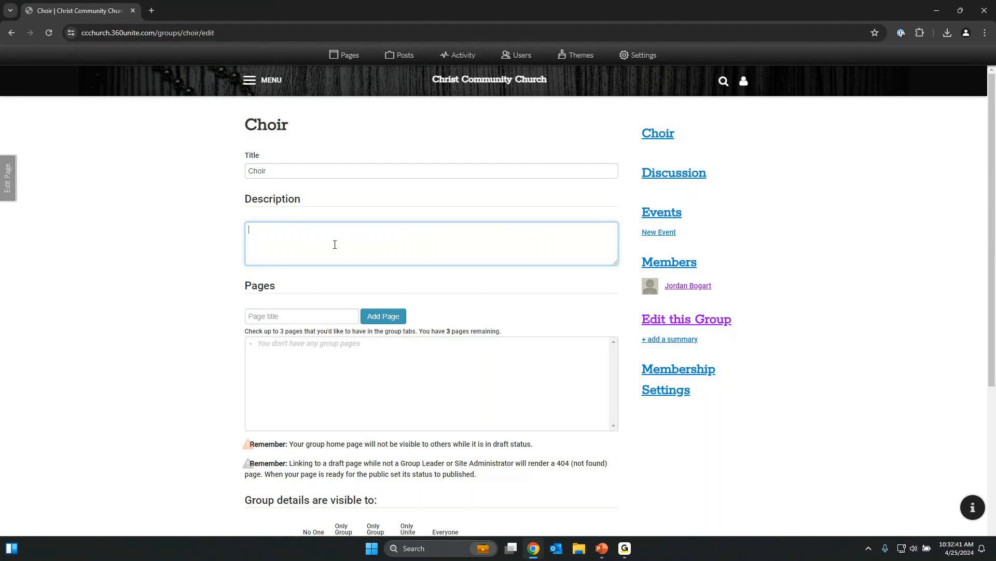
{"action": "type", "text": "This is the Choir for Christ Communit"}
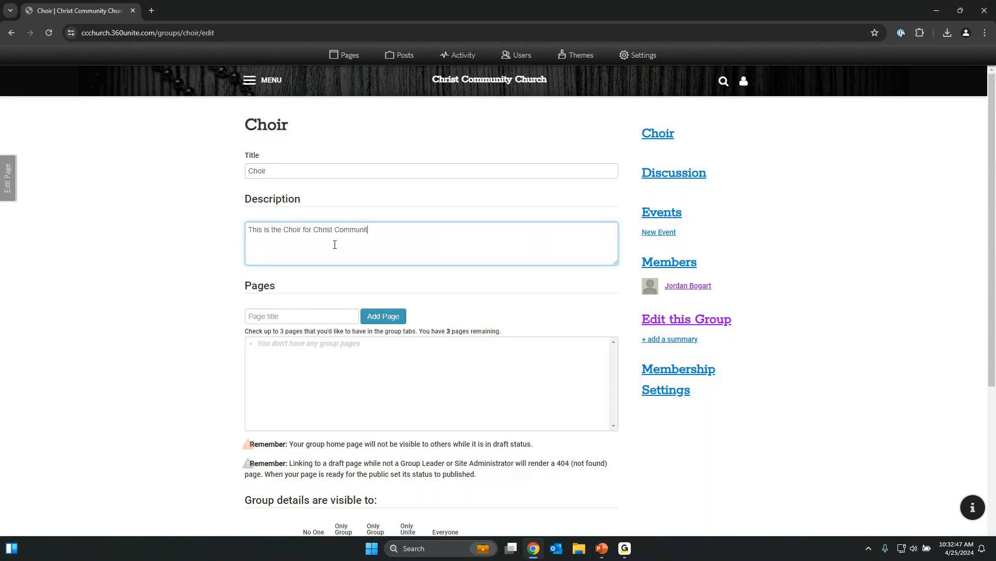
{"action": "type", "text": "y Church"}
{"action": "left_click", "coordinate": [326, 315]}
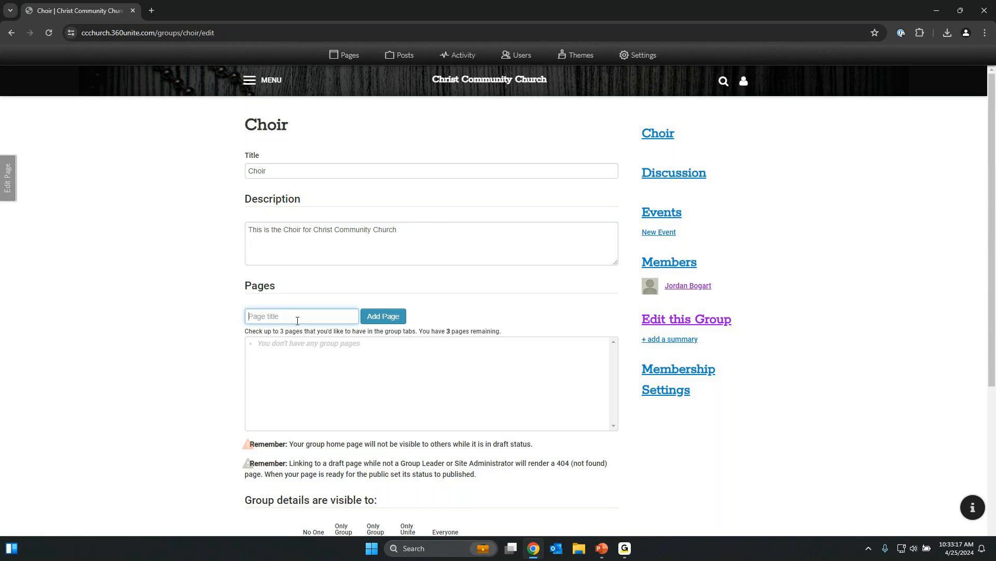
Add a new group page titled 'Music' to the Choir group.
{"action": "type", "text": "Music"}
{"action": "left_click", "coordinate": [369, 318]}
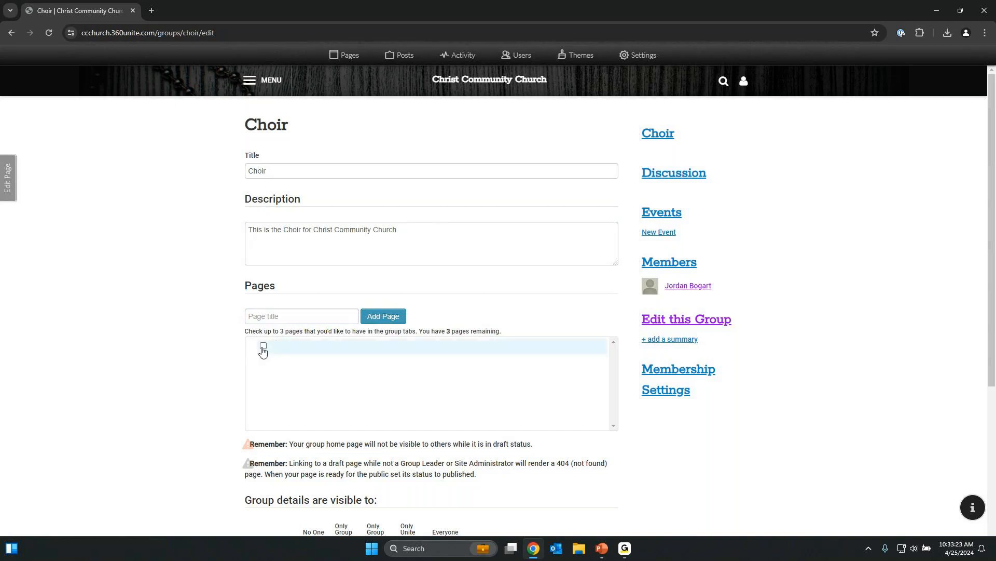
{"action": "left_click", "coordinate": [285, 318]}
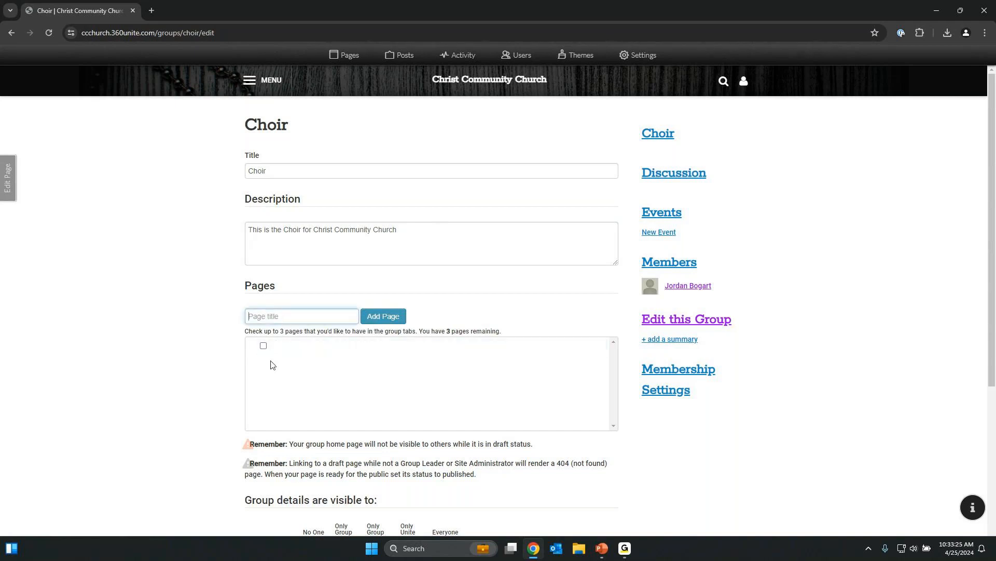
{"action": "left_click", "coordinate": [50, 32]}
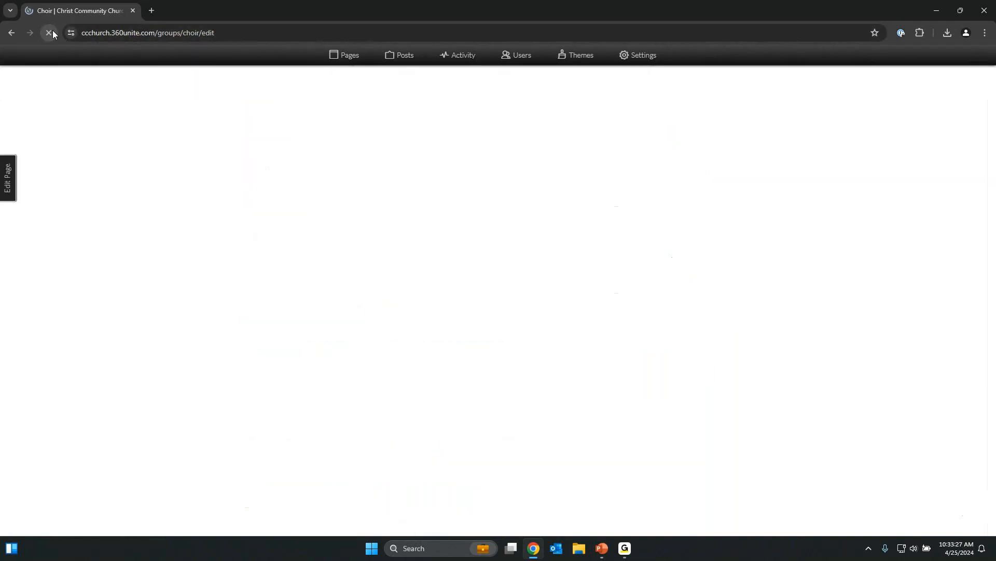
{"action": "left_click", "coordinate": [345, 311]}
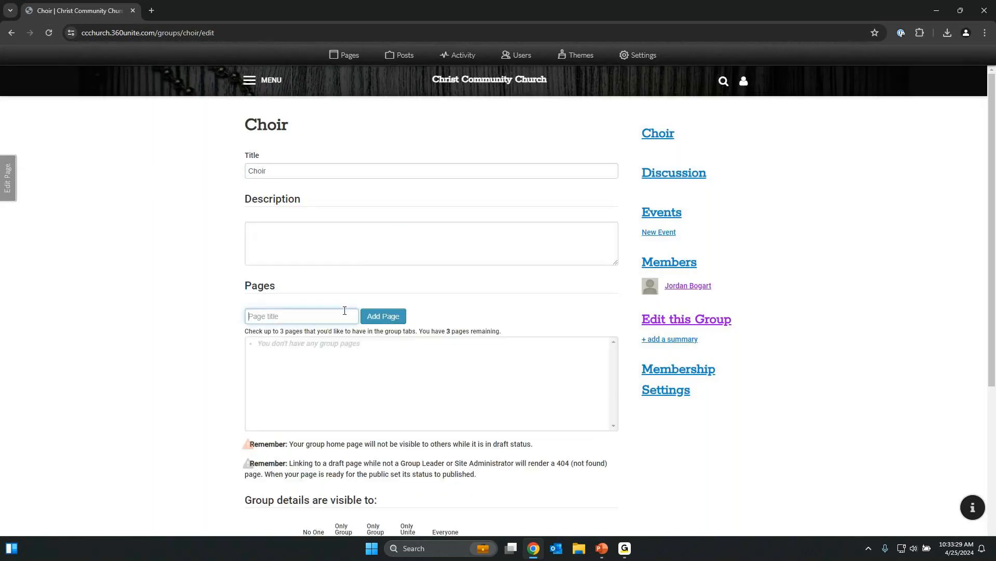
{"action": "type", "text": "Music"}
{"action": "left_click", "coordinate": [393, 315]}
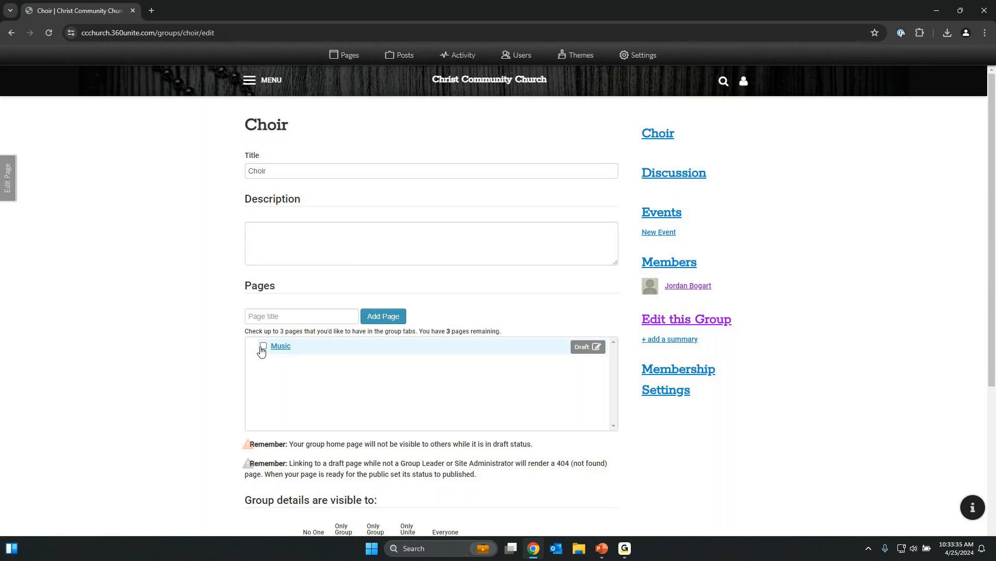
Include Music in the group tabs, save with Update Group, and reopen the edit form.
{"action": "left_click", "coordinate": [263, 347]}
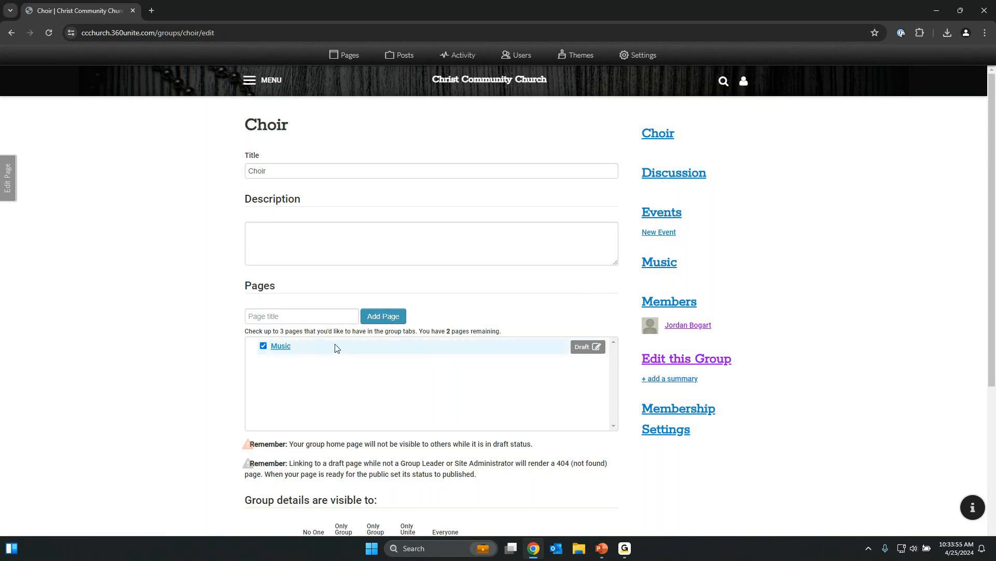
{"action": "scroll", "coordinate": [313, 402], "scroll_direction": "down", "scroll_amount": 4}
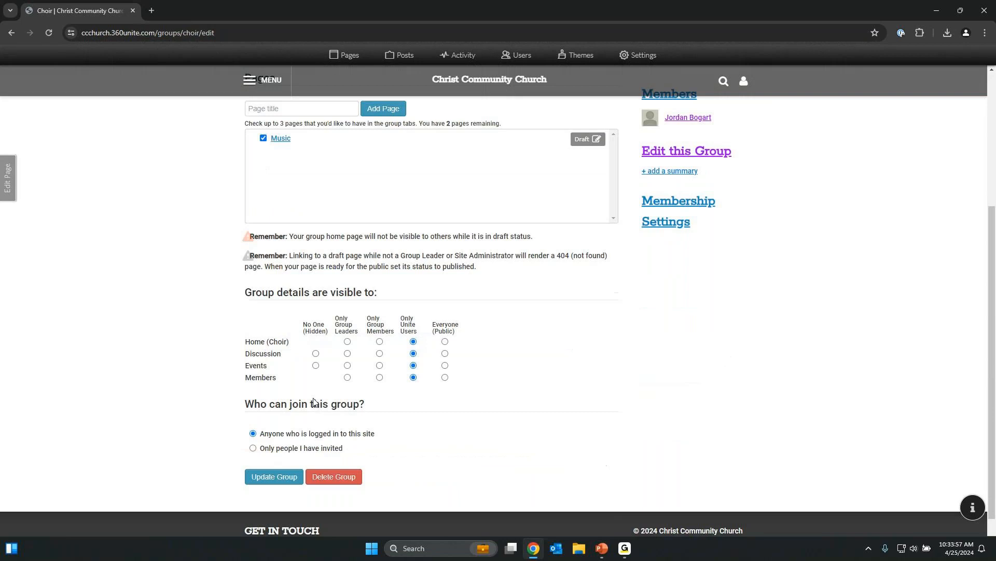
{"action": "left_click", "coordinate": [272, 477]}
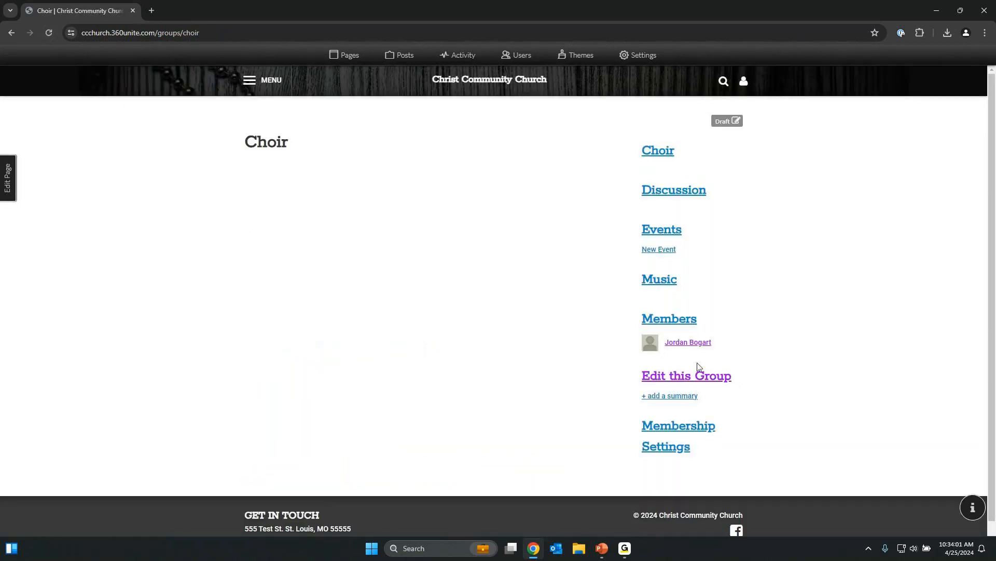
{"action": "left_click", "coordinate": [698, 376]}
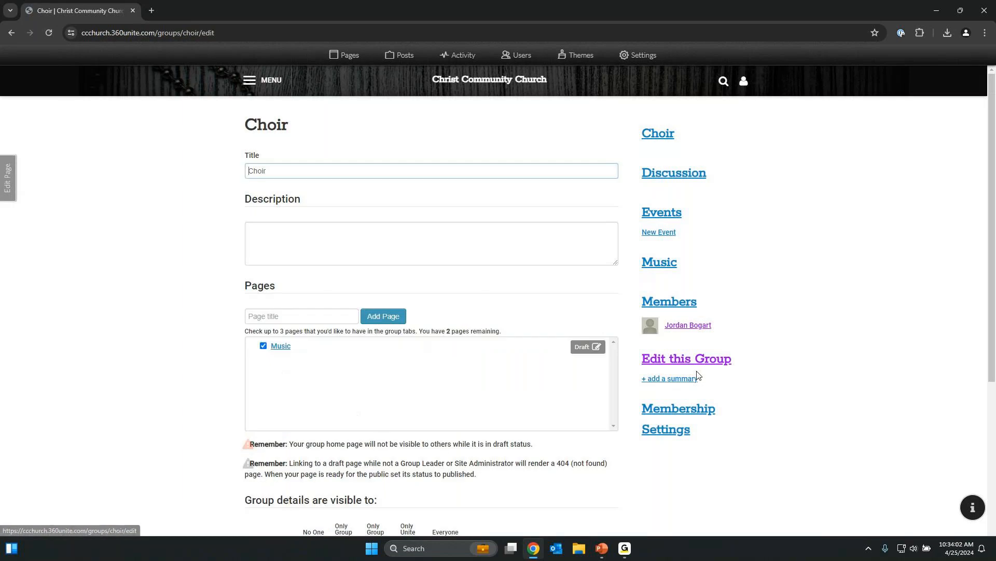
Make the Choir Home page visible to Everyone (Public).
{"action": "scroll", "coordinate": [462, 324], "scroll_direction": "down", "scroll_amount": 2}
{"action": "scroll", "coordinate": [570, 331], "scroll_direction": "down", "scroll_amount": 1}
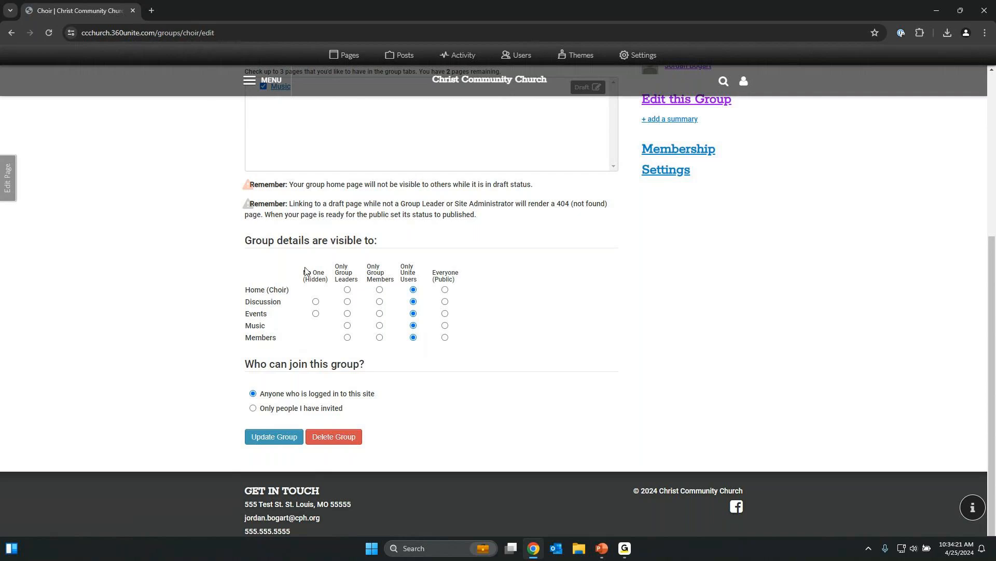
{"action": "mouse_move", "coordinate": [304, 272]}
{"action": "left_mouse_down"}
{"action": "mouse_move", "coordinate": [330, 279]}
{"action": "mouse_move", "coordinate": [300, 276]}
{"action": "left_mouse_up"}
{"action": "left_click", "coordinate": [328, 277]}
{"action": "left_click", "coordinate": [300, 280]}
{"action": "left_click_drag", "start_coordinate": [449, 277], "coordinate": [453, 274]}
{"action": "left_click", "coordinate": [454, 274]}
{"action": "left_click", "coordinate": [447, 292]}
Restrict Discussion and Events visibility to Only Group Members.
{"action": "left_click", "coordinate": [380, 302]}
{"action": "left_click", "coordinate": [445, 314]}
{"action": "left_click", "coordinate": [412, 316]}
{"action": "left_click", "coordinate": [414, 323]}
{"action": "left_click", "coordinate": [380, 315]}
Set Events to Only Unite Users and Music to Only Group Members.
{"action": "scroll", "coordinate": [589, 229], "scroll_direction": "up", "scroll_amount": 5}
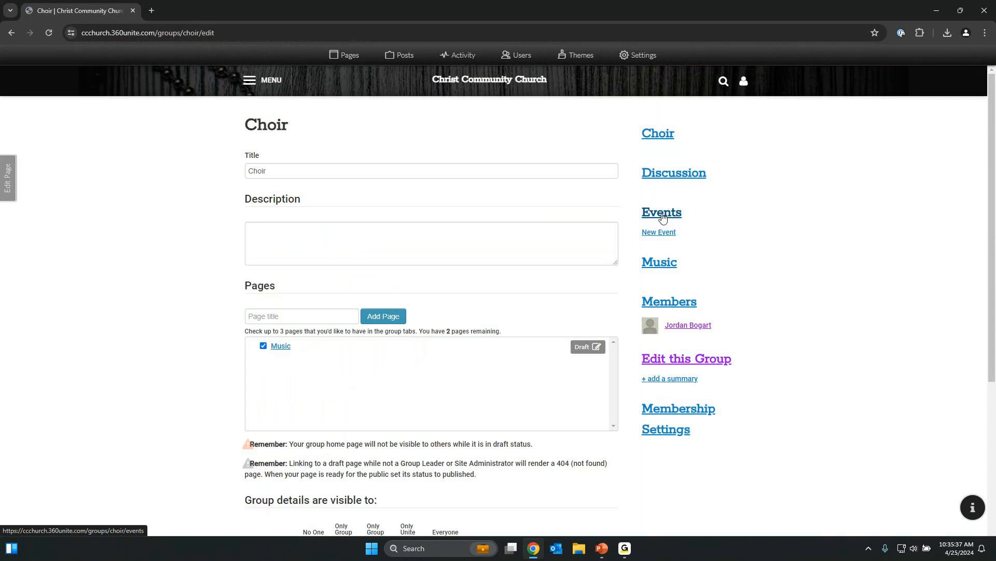
{"action": "scroll", "coordinate": [487, 347], "scroll_direction": "down", "scroll_amount": 4}
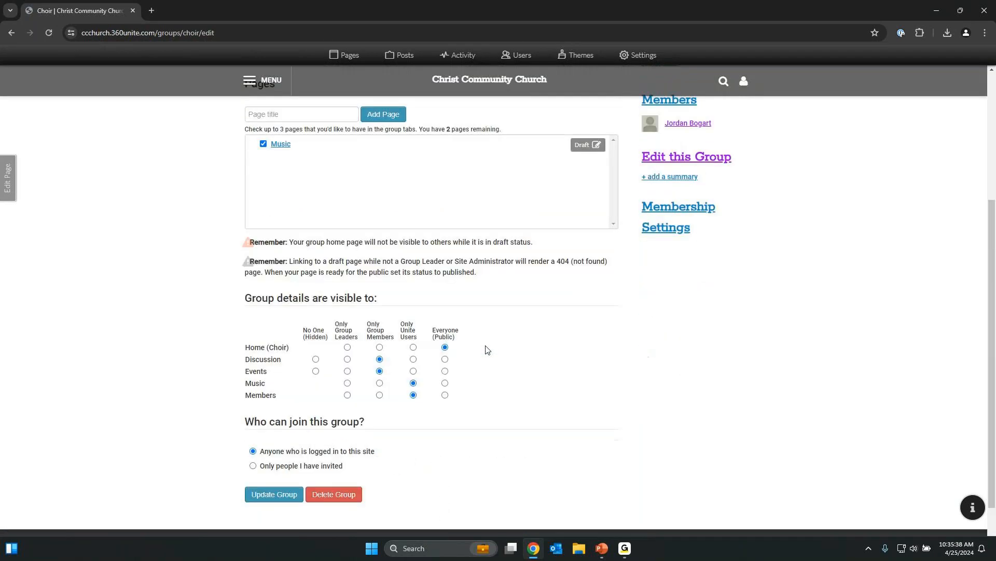
{"action": "left_click", "coordinate": [414, 366]}
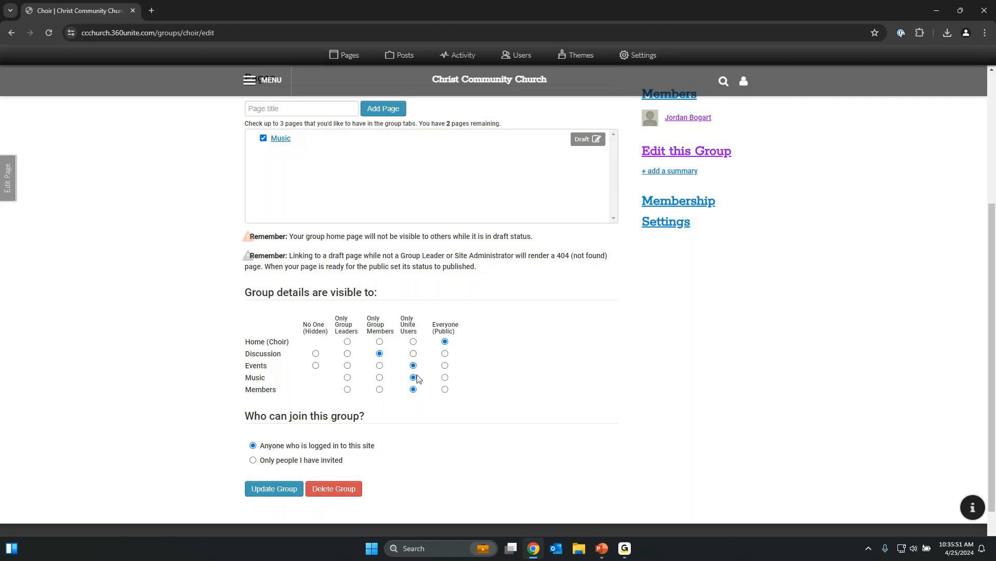
{"action": "left_click", "coordinate": [413, 377]}
{"action": "left_click", "coordinate": [380, 378]}
Allow joining by 'Only people I have invited' and save with Update Group.
{"action": "scroll", "coordinate": [410, 386], "scroll_direction": "down", "scroll_amount": 1}
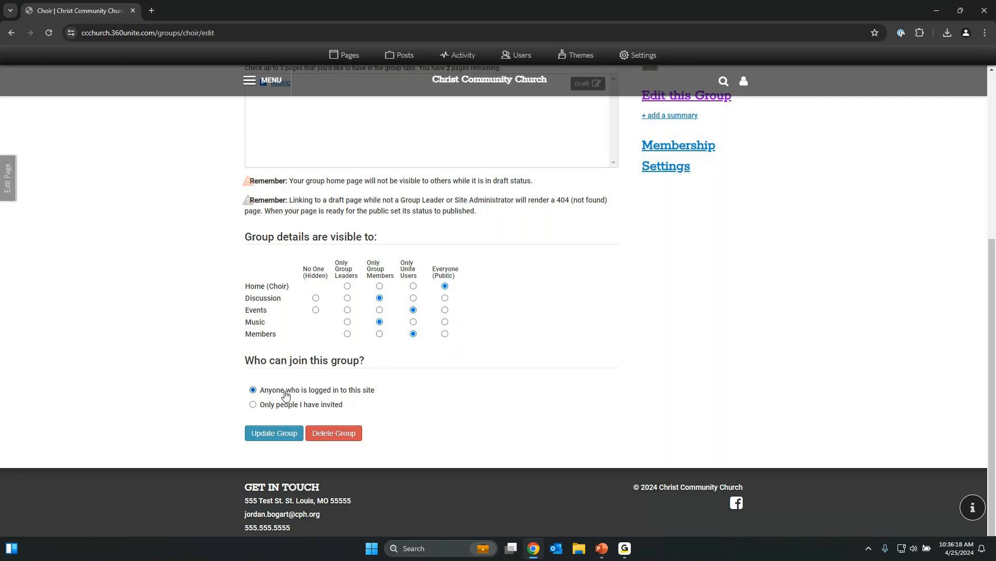
{"action": "left_click", "coordinate": [268, 405]}
{"action": "left_click", "coordinate": [277, 435]}
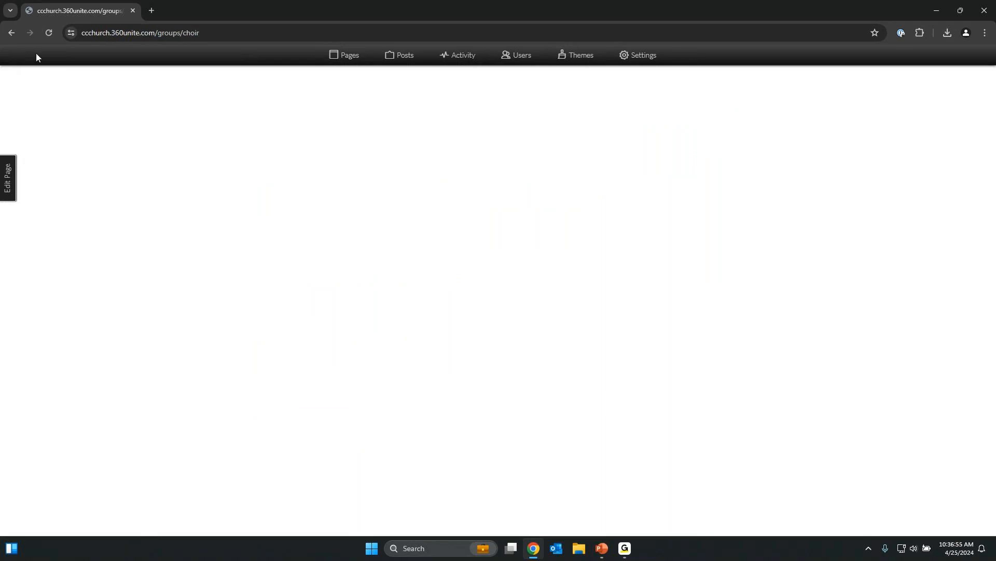
Open the Choir group's Members page with its Add Member section.
{"action": "left_click", "coordinate": [46, 36]}
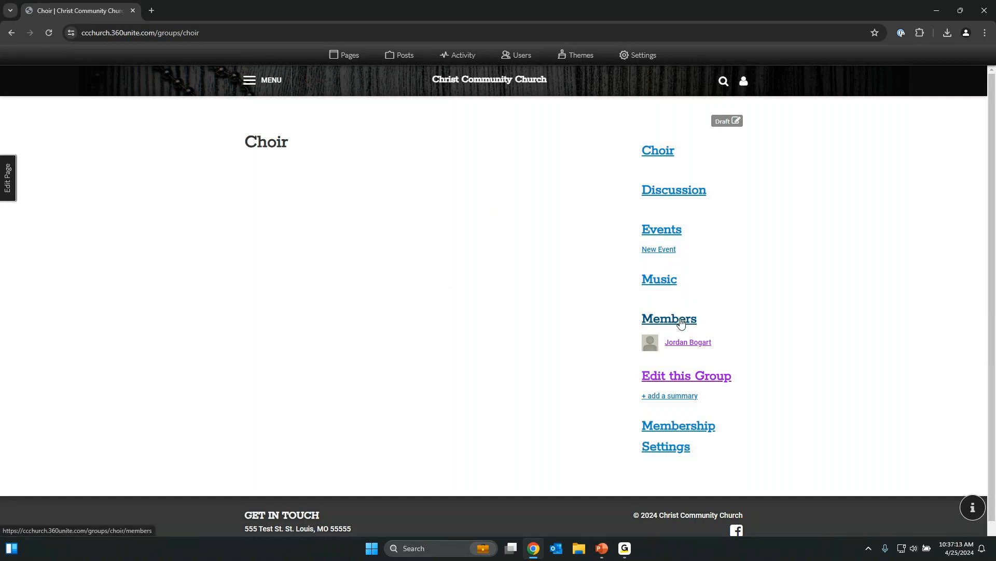
{"action": "left_click", "coordinate": [681, 324]}
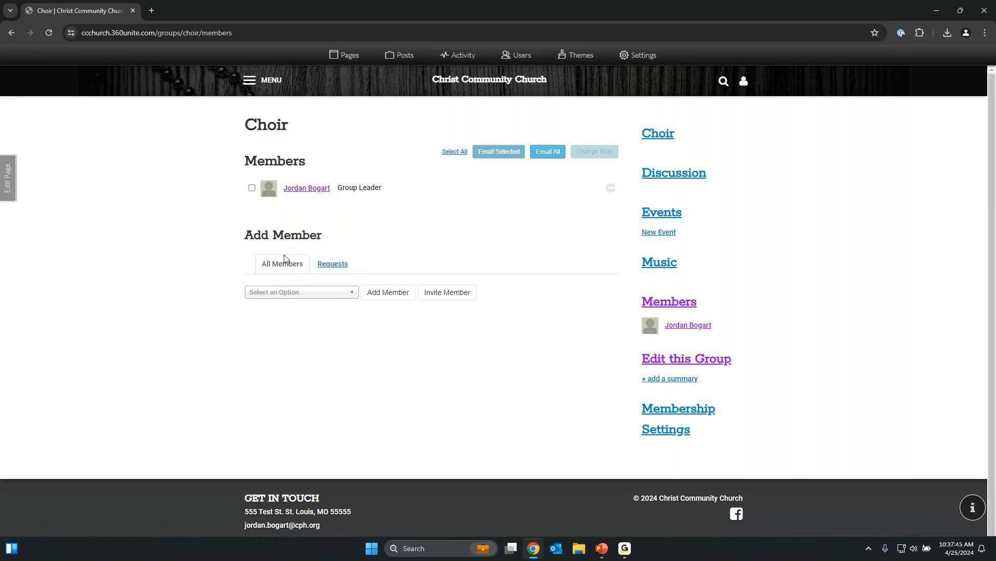
Add a chosen person to the Choir group and tick their checkbox for a role change.
{"action": "left_click", "coordinate": [295, 297]}
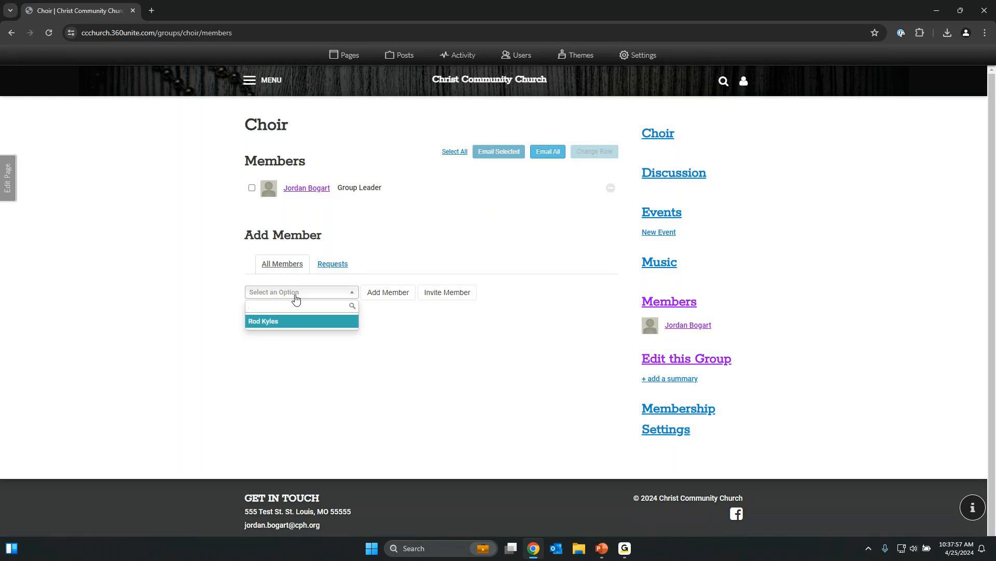
{"action": "left_click", "coordinate": [289, 322]}
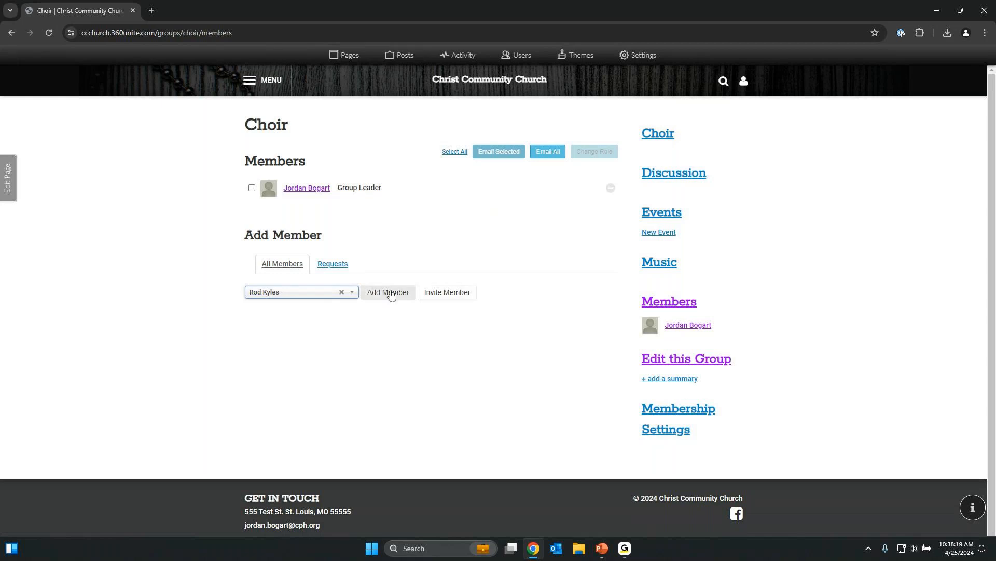
{"action": "left_click", "coordinate": [392, 297]}
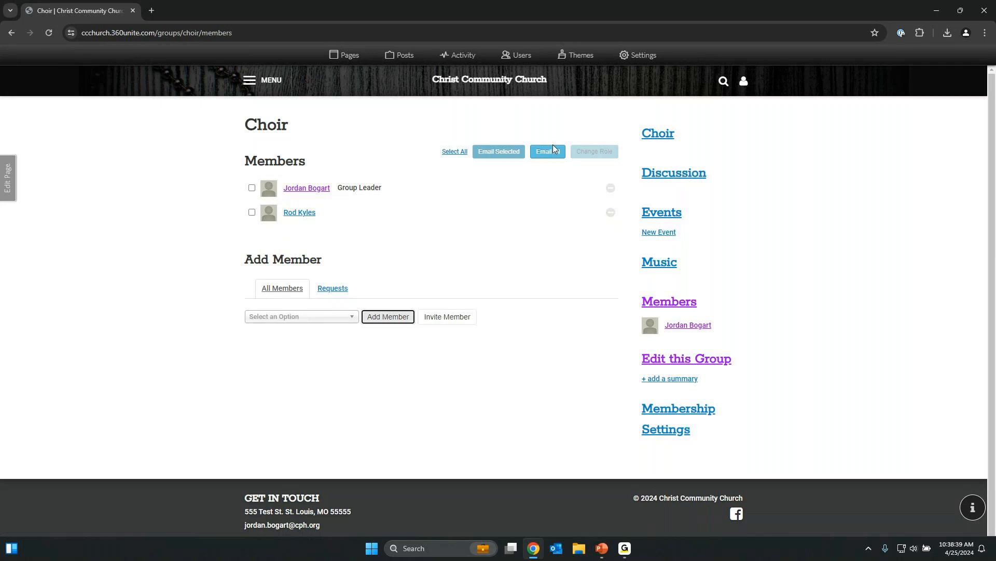
{"action": "left_click", "coordinate": [252, 213]}
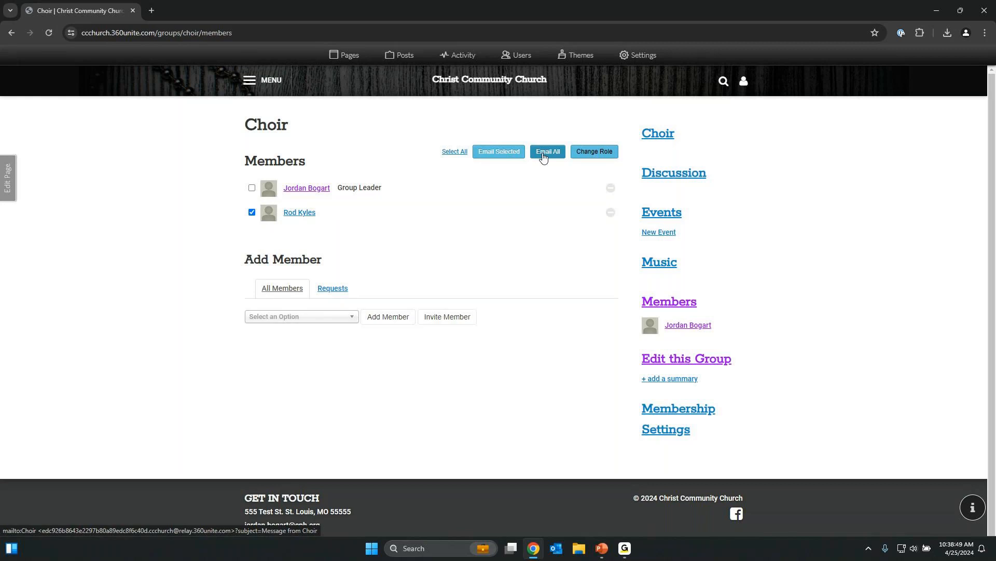
Promote the second Choir member to Group Leader via Change Role.
{"action": "left_click", "coordinate": [254, 213]}
{"action": "left_click", "coordinate": [253, 213]}
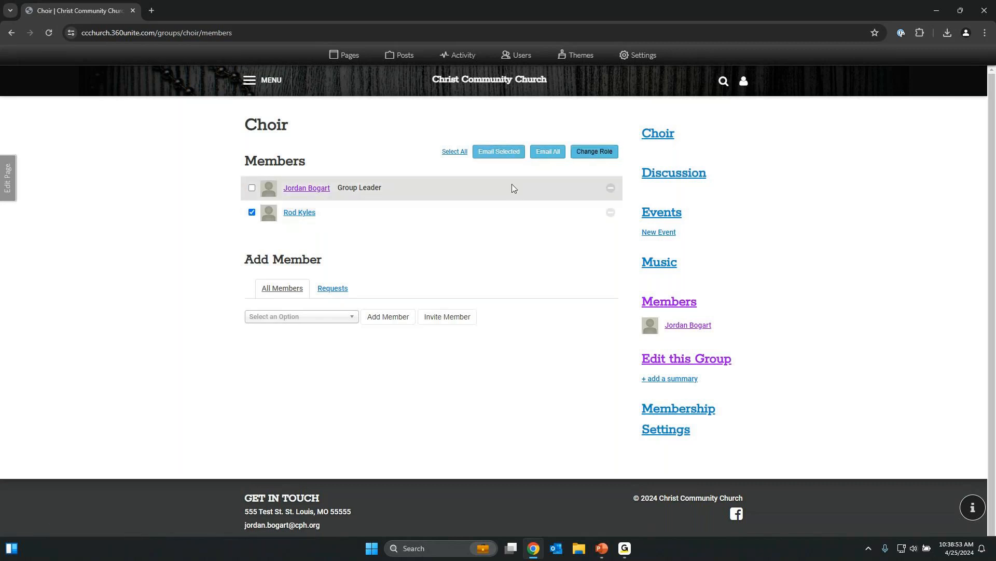
{"action": "left_click", "coordinate": [591, 155]}
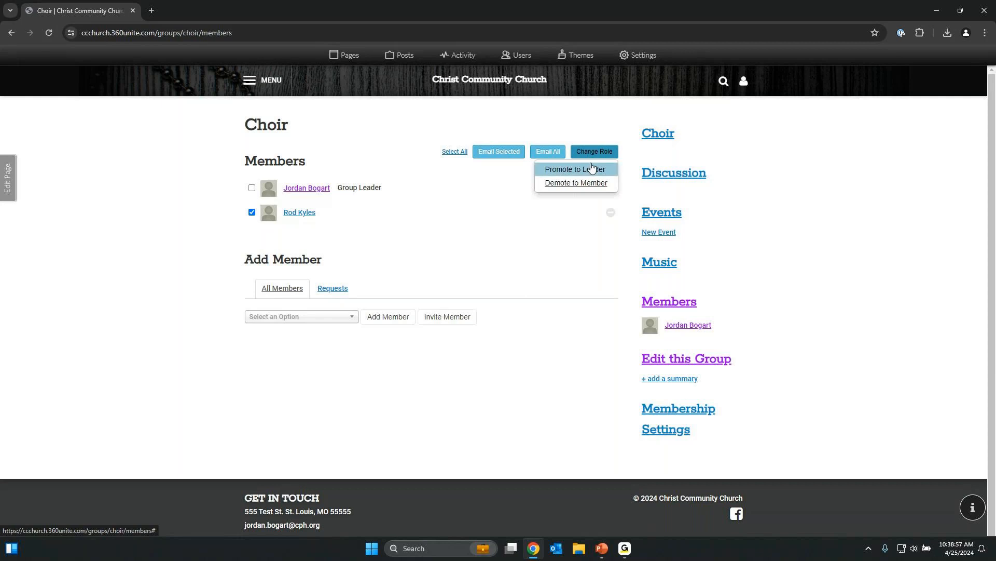
{"action": "left_click", "coordinate": [592, 170]}
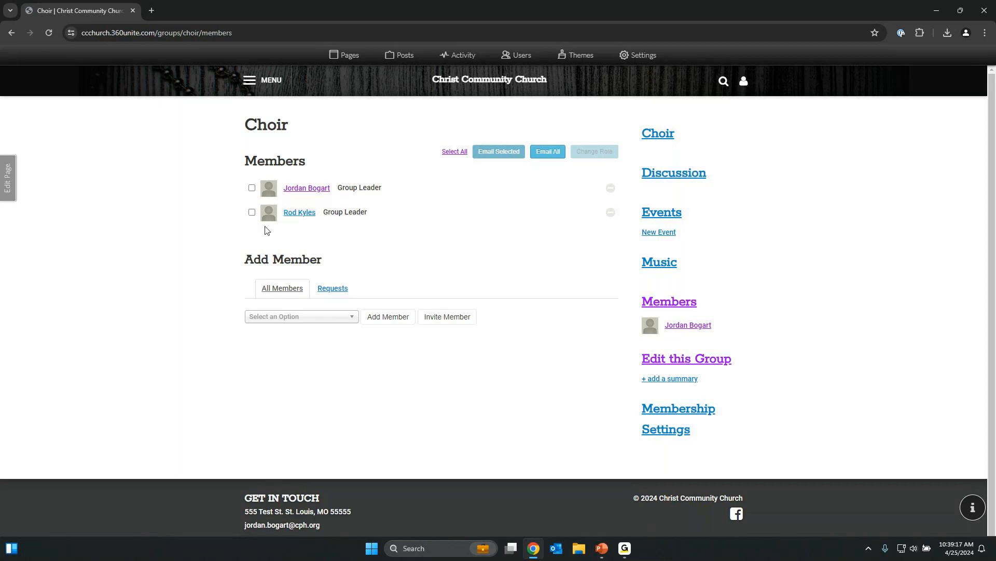
Demote that second leader back to an ordinary member.
{"action": "left_click", "coordinate": [253, 214]}
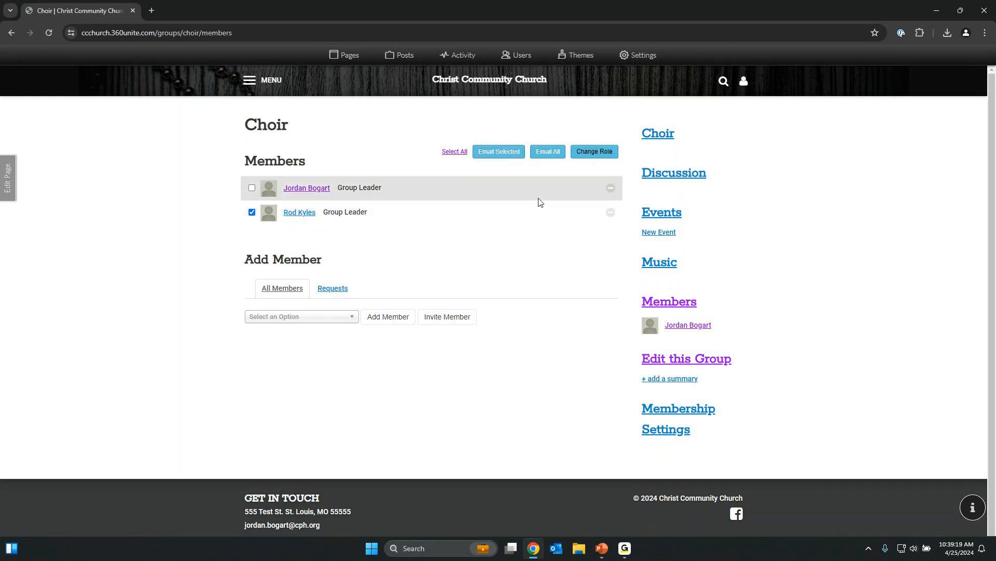
{"action": "left_click", "coordinate": [613, 158]}
{"action": "left_click", "coordinate": [590, 183]}
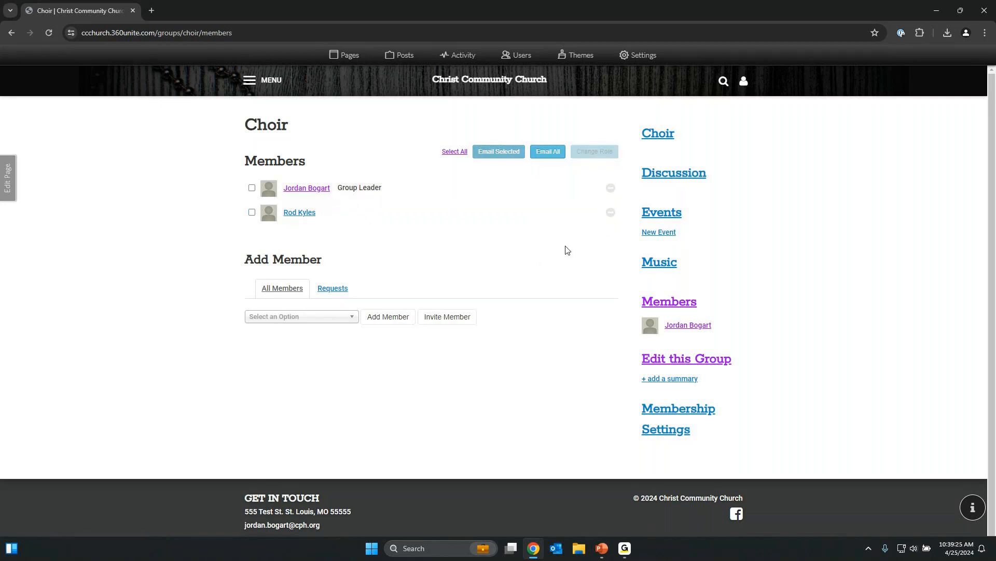
Delete the demoted member from Choir, check the Requests tab, and go to Discussion.
{"action": "left_click", "coordinate": [611, 212]}
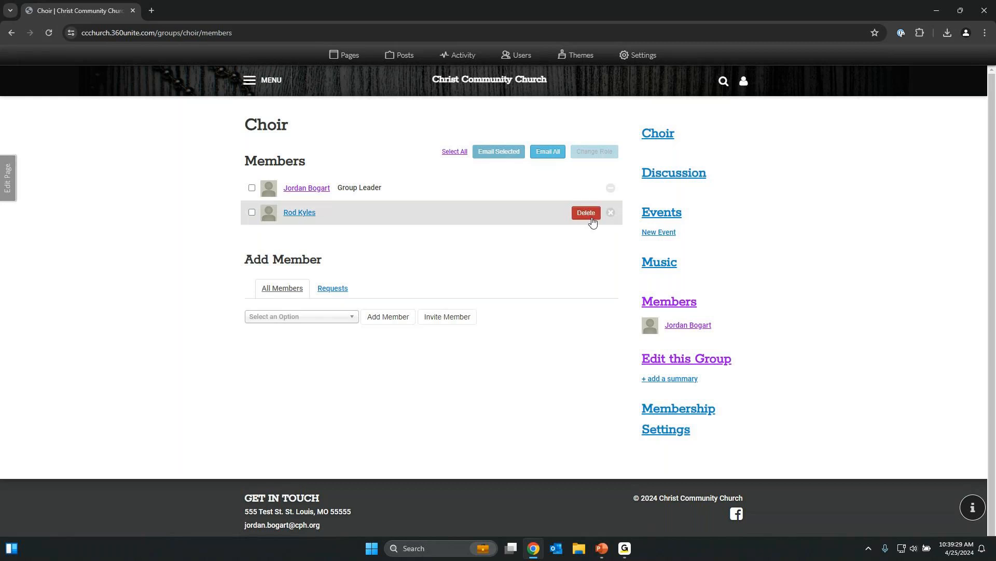
{"action": "left_click", "coordinate": [590, 221]}
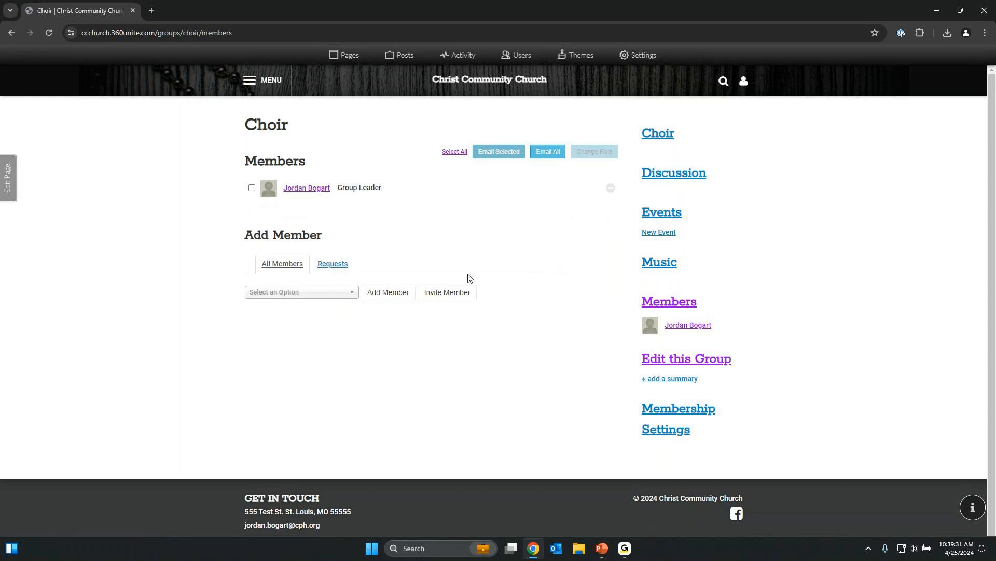
{"action": "left_click", "coordinate": [348, 268]}
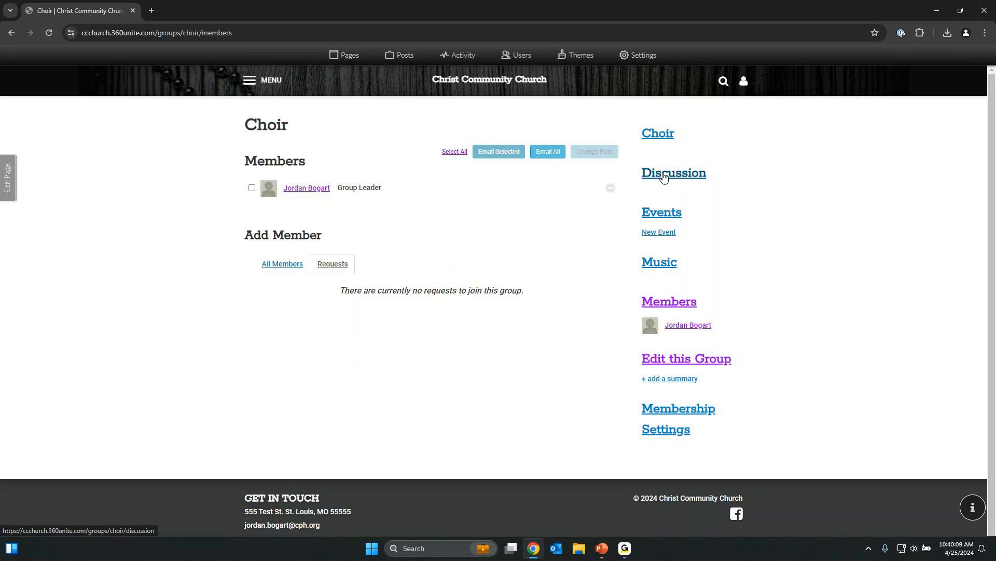
{"action": "left_click", "coordinate": [664, 177]}
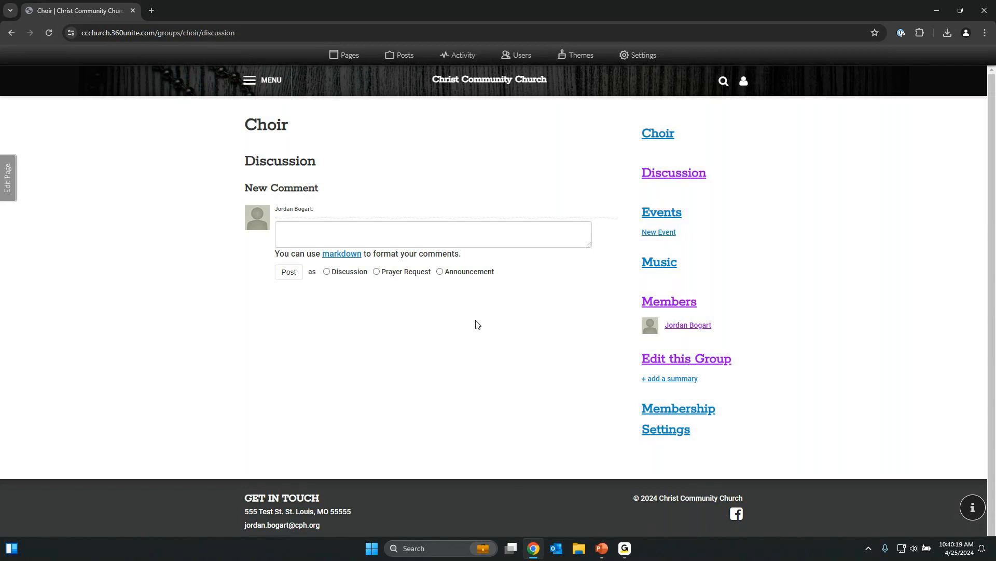
Write 'Choir practice is cancelled for tomorrow April 26th.' and post it under Discussion.
{"action": "left_click", "coordinate": [312, 230]}
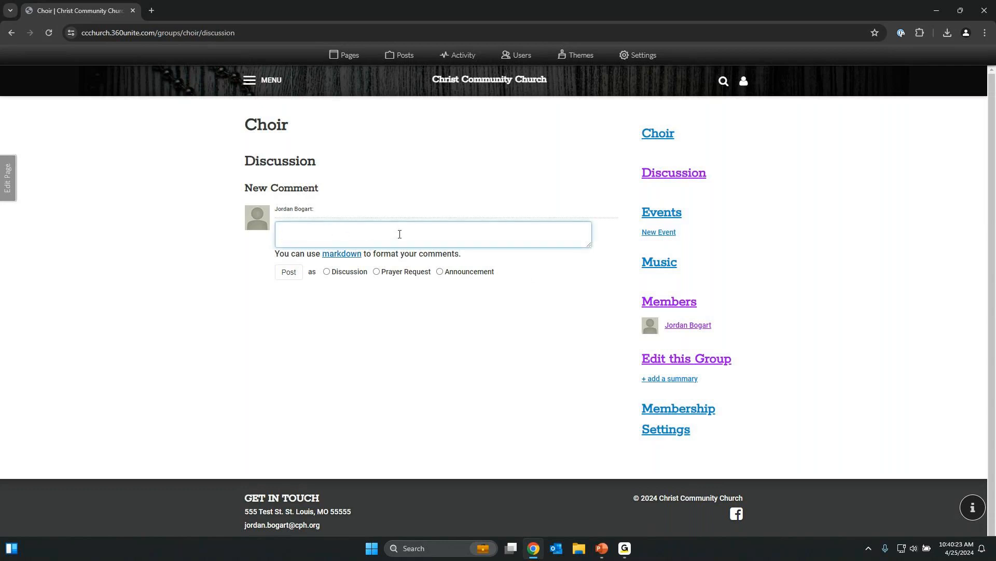
{"action": "type", "text": "Choir practice is cancelled fo rtomor"}
{"action": "key", "text": "BackSpace"}
{"action": "key", "text": "BackSpace"}
{"action": "key", "text": "BackSpace"}
{"action": "key", "text": "BackSpace"}
{"action": "key", "text": "BackSpace"}
{"action": "key", "text": "BackSpace"}
{"action": "type", "text": "r tomorrow April 26th."}
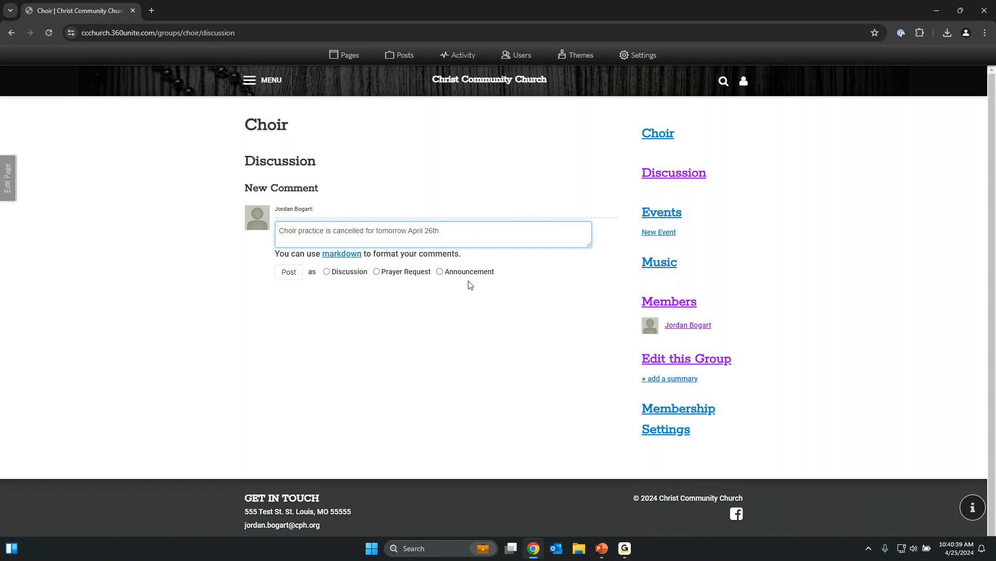
{"action": "left_click", "coordinate": [294, 278]}
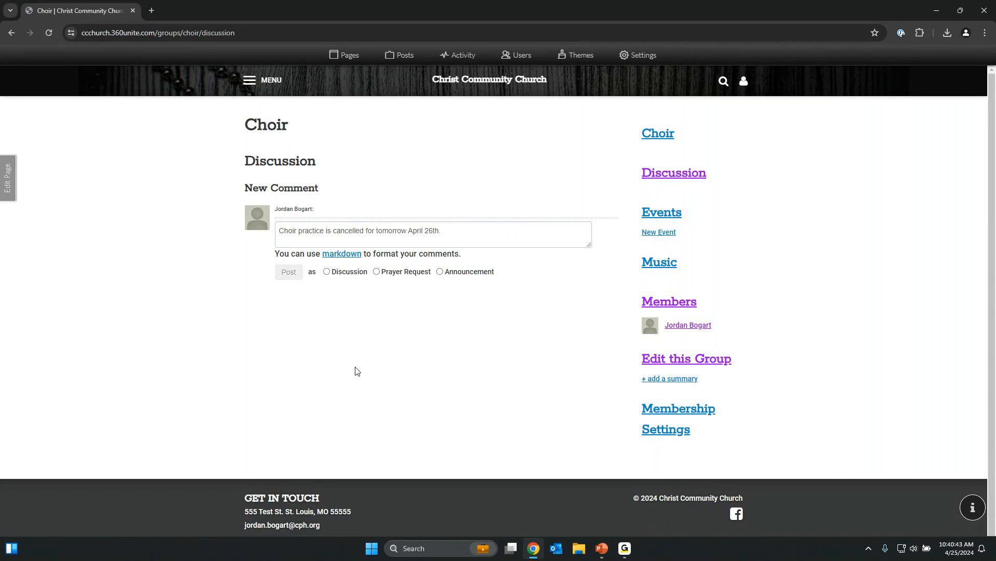
{"action": "left_click", "coordinate": [347, 275]}
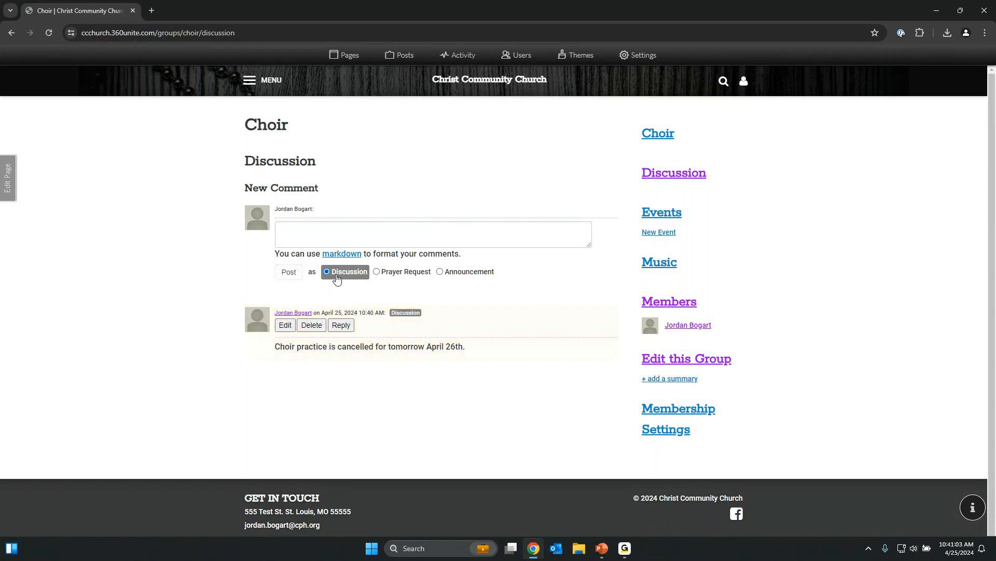
Set the new comment type to Announcement and open a reply form under the choir practice cancellation comment.
{"action": "left_click", "coordinate": [385, 277]}
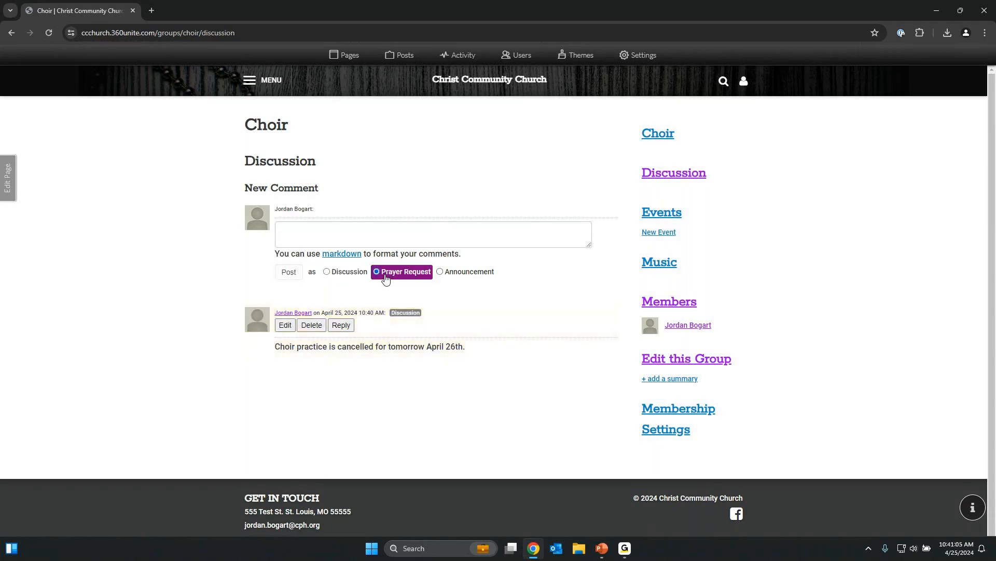
{"action": "left_click", "coordinate": [335, 275]}
{"action": "left_click", "coordinate": [383, 276]}
{"action": "left_click", "coordinate": [454, 280]}
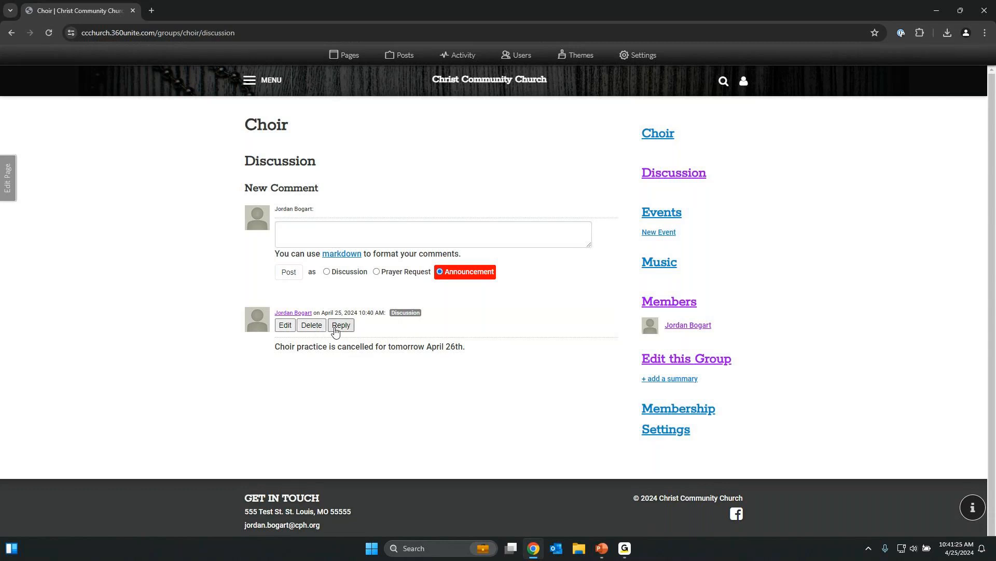
{"action": "left_click", "coordinate": [341, 324]}
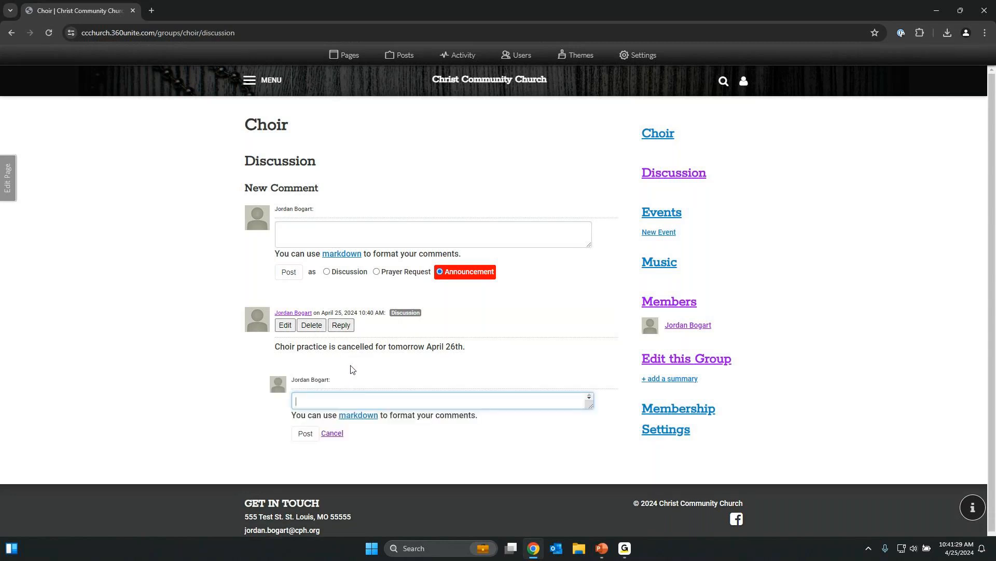
{"action": "left_click", "coordinate": [464, 287]}
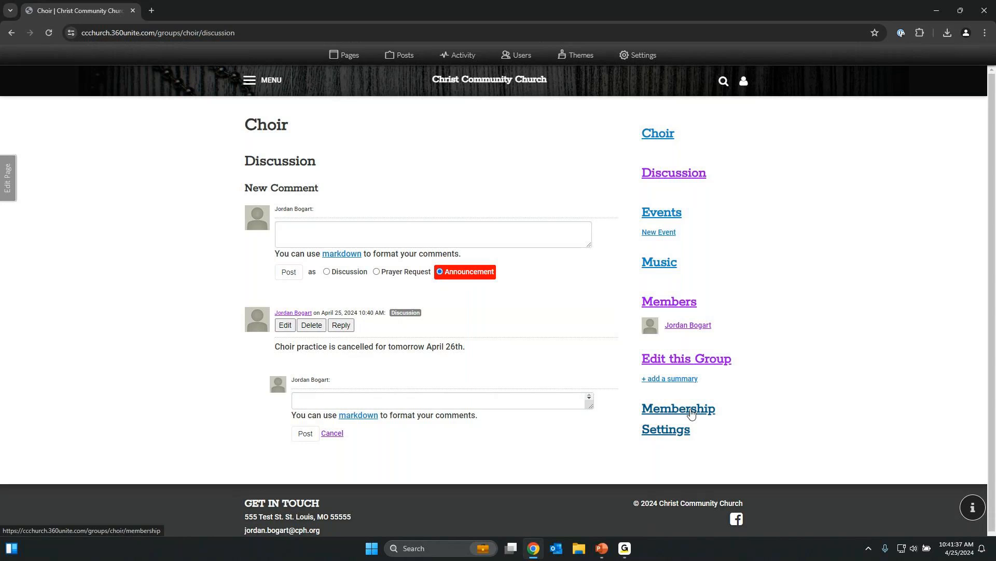
Limit Choir emails to leader announcements only, then view the group's April 2024 Events calendar.
{"action": "left_click", "coordinate": [690, 413]}
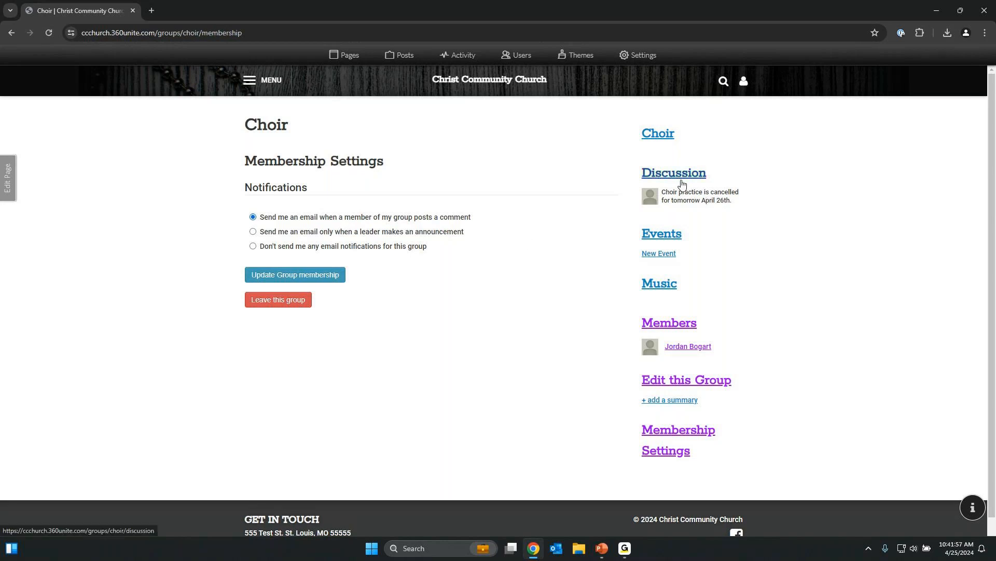
{"action": "left_click", "coordinate": [308, 232]}
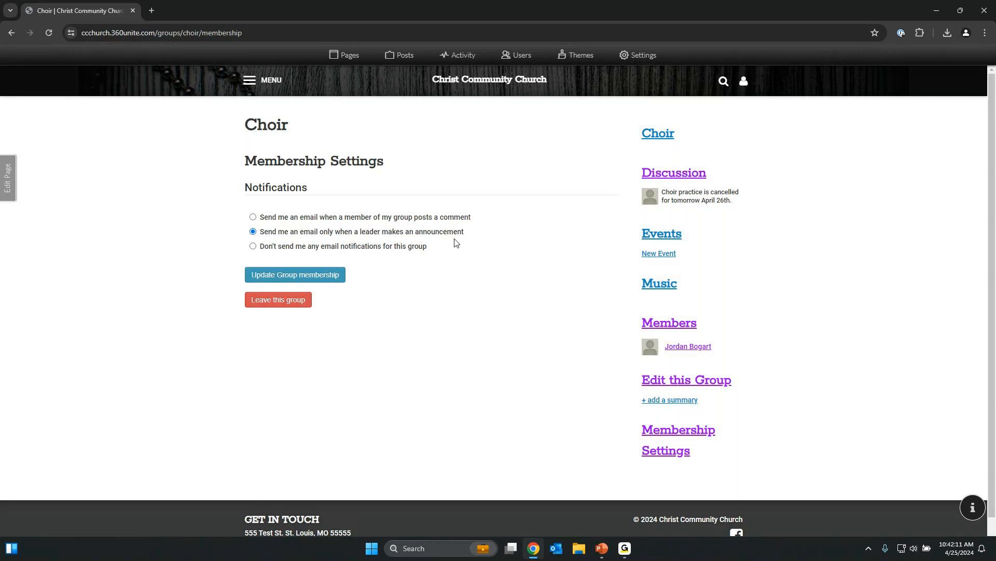
{"action": "left_click", "coordinate": [339, 250]}
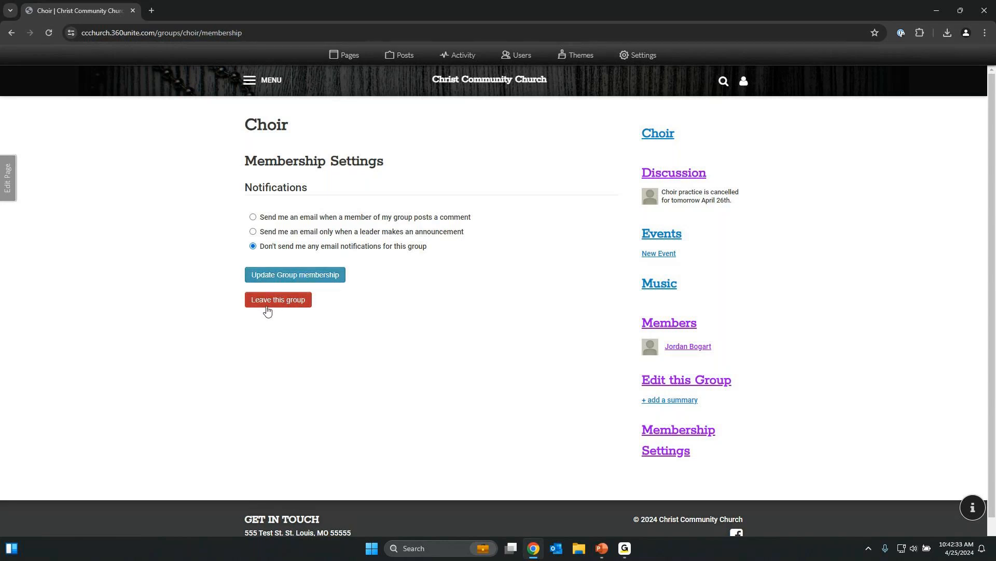
{"action": "left_click", "coordinate": [266, 234]}
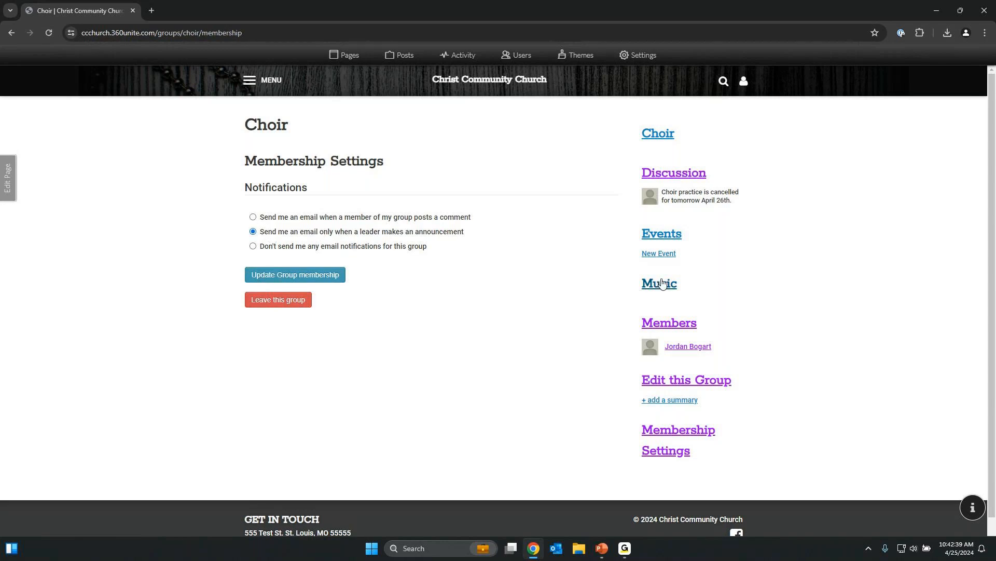
{"action": "left_click", "coordinate": [668, 240]}
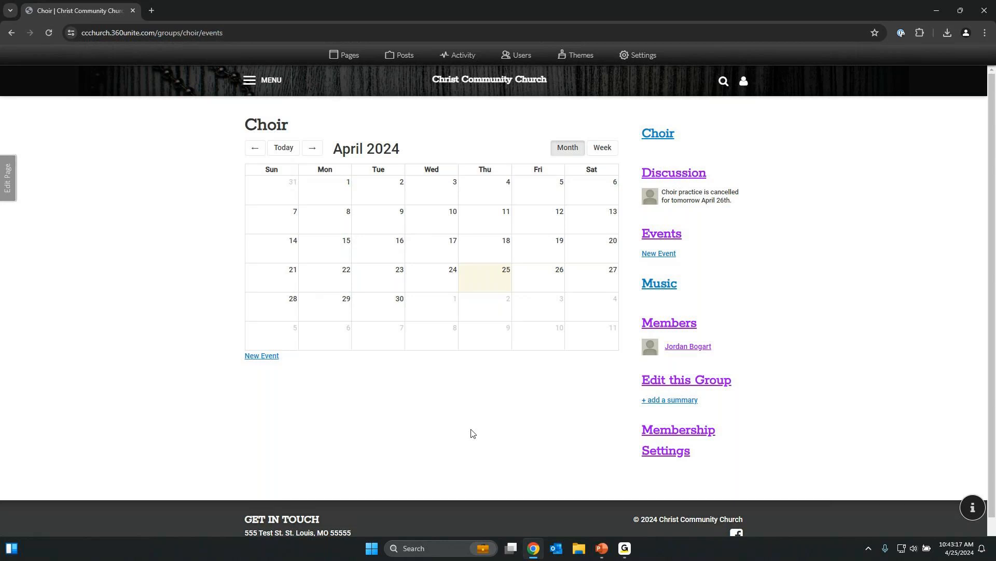
Go to the church home page via MENU > HOME and bring up the Pages menu editor.
{"action": "left_click", "coordinate": [271, 81]}
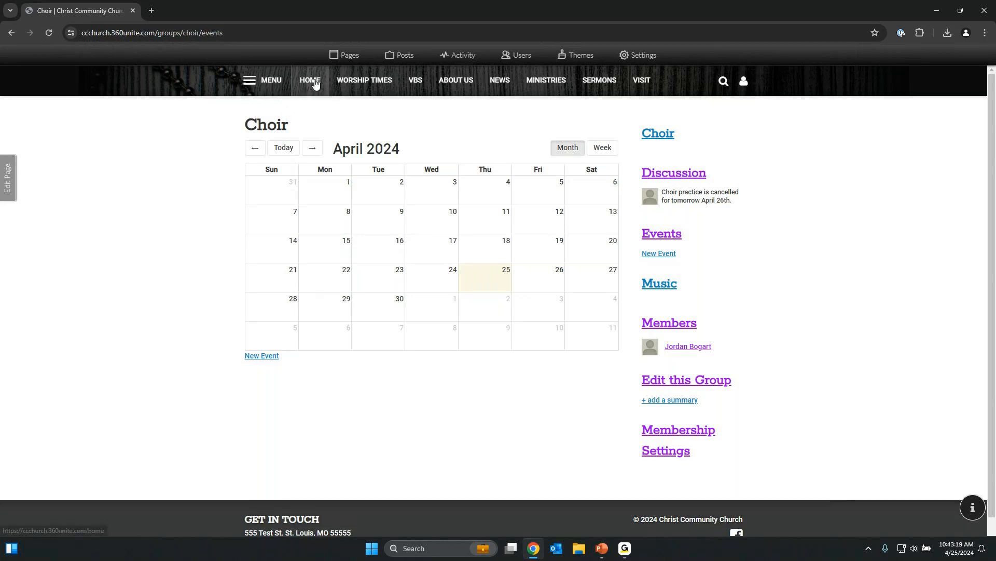
{"action": "left_click", "coordinate": [312, 81]}
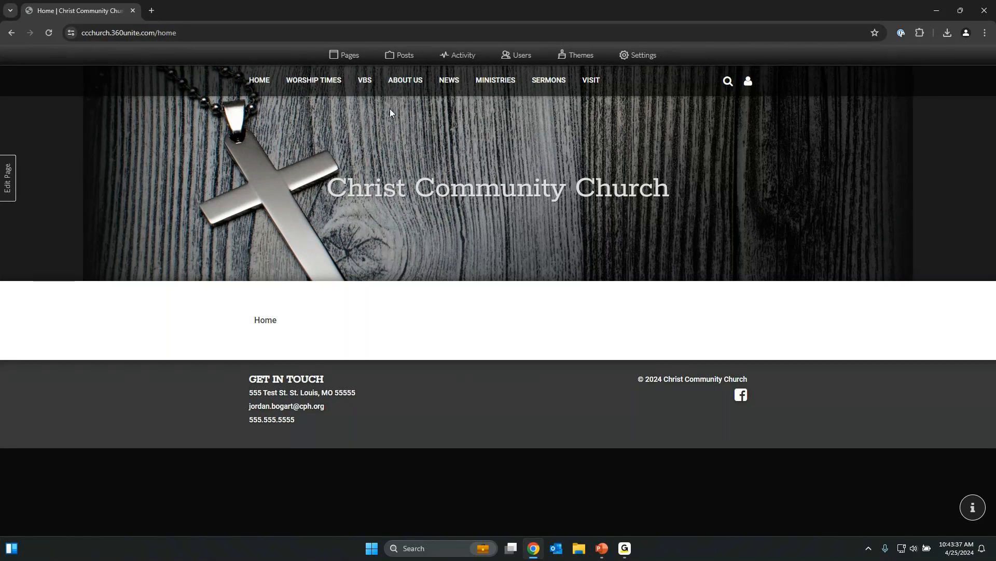
{"action": "left_click", "coordinate": [347, 59]}
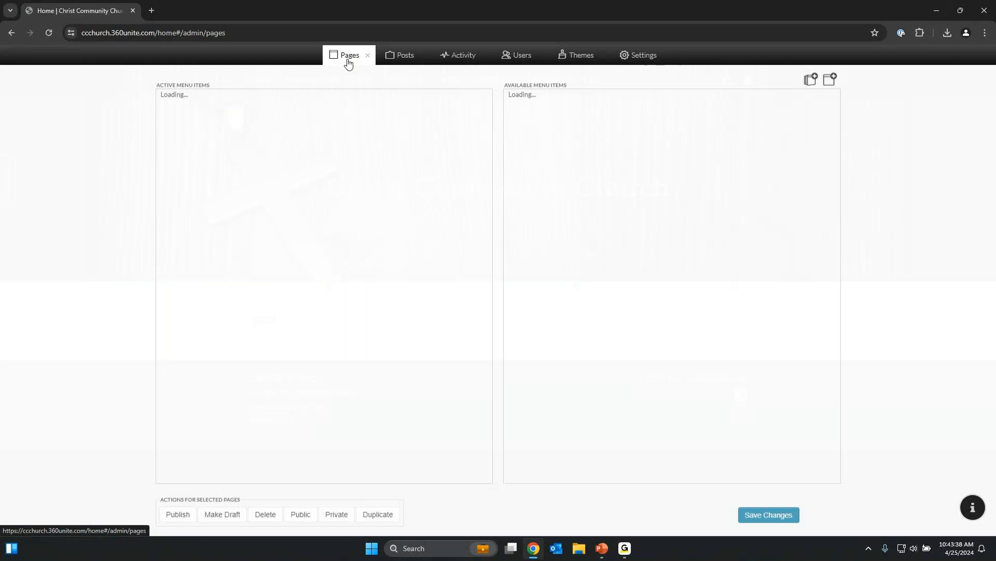
Create a blank page named 'Service Groups'.
{"action": "left_click", "coordinate": [829, 81]}
{"action": "left_click", "coordinate": [463, 170]}
{"action": "left_click", "coordinate": [694, 349]}
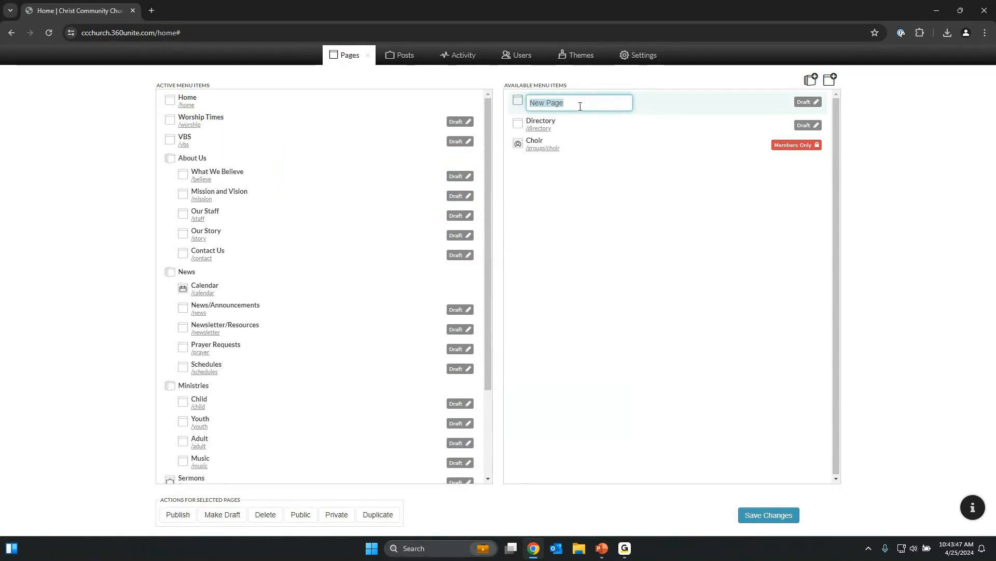
{"action": "key", "text": "BackSpace"}
{"action": "type", "text": "Ser"}
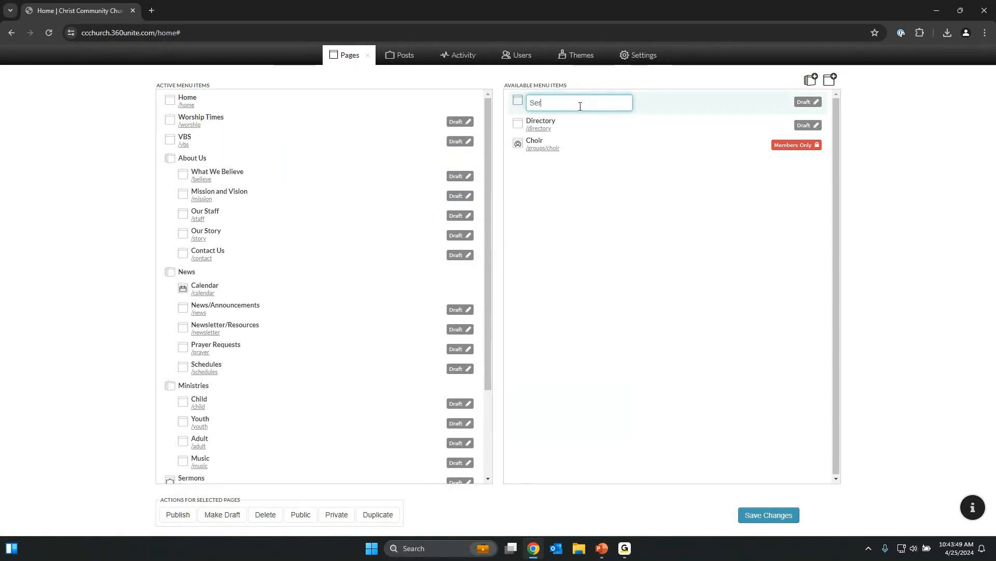
{"action": "type", "text": "vice Groups"}
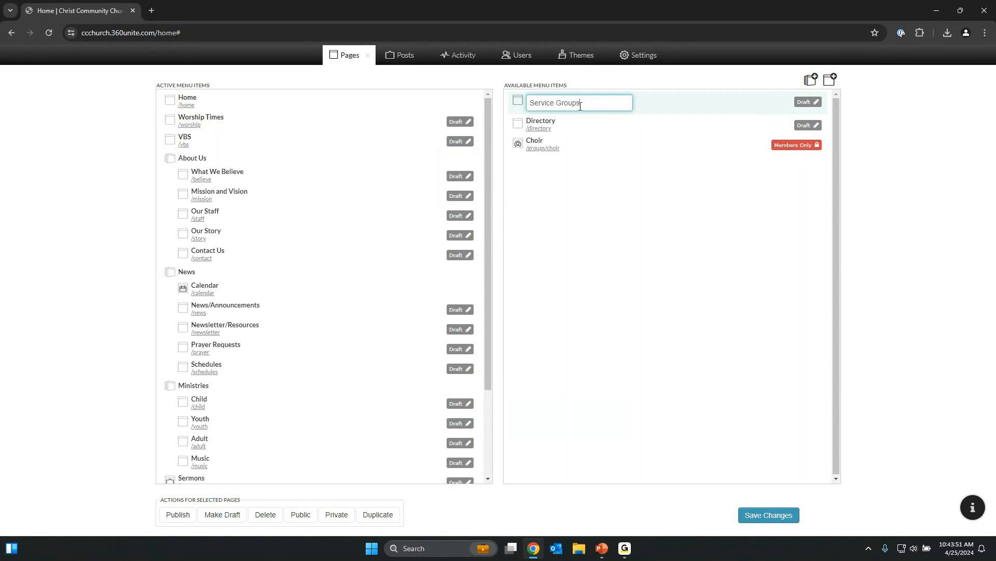
{"action": "key", "text": "Return"}
Place Service Groups under Ministries in the active menu, save, and visit the new page.
{"action": "left_click_drag", "start_coordinate": [520, 99], "coordinate": [210, 474]}
{"action": "scroll", "coordinate": [294, 351], "scroll_direction": "down", "scroll_amount": 3}
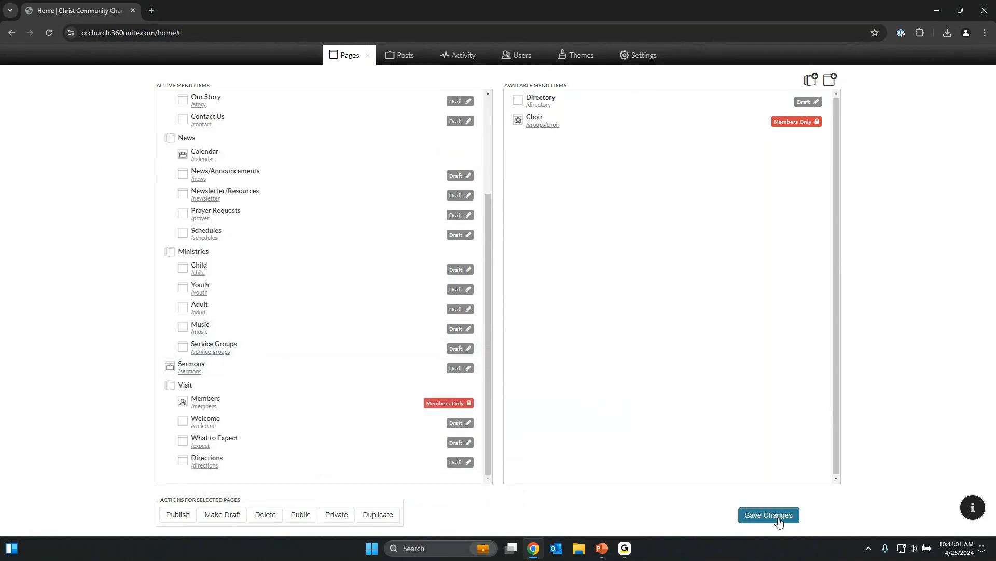
{"action": "left_click", "coordinate": [781, 521]}
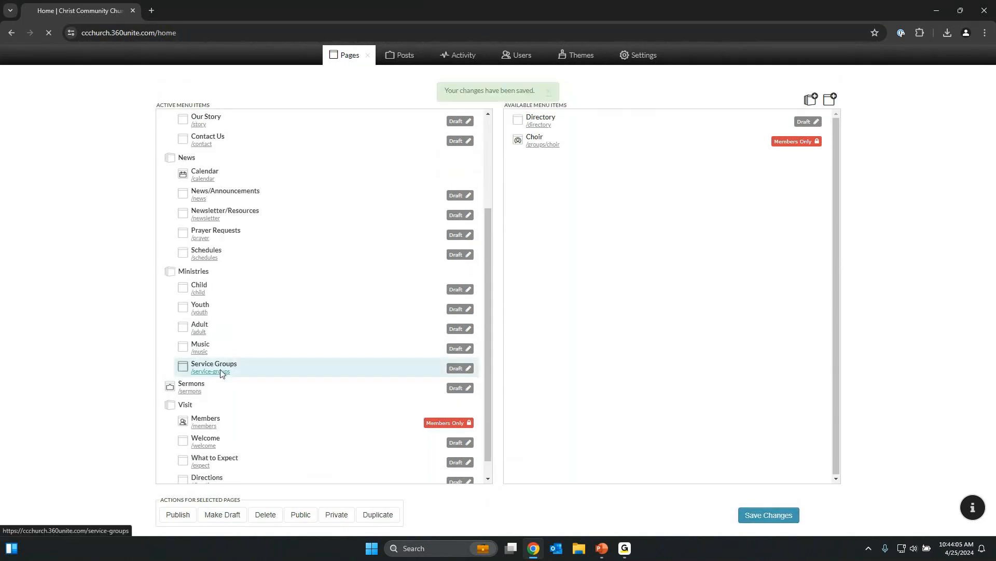
{"action": "left_click", "coordinate": [220, 372]}
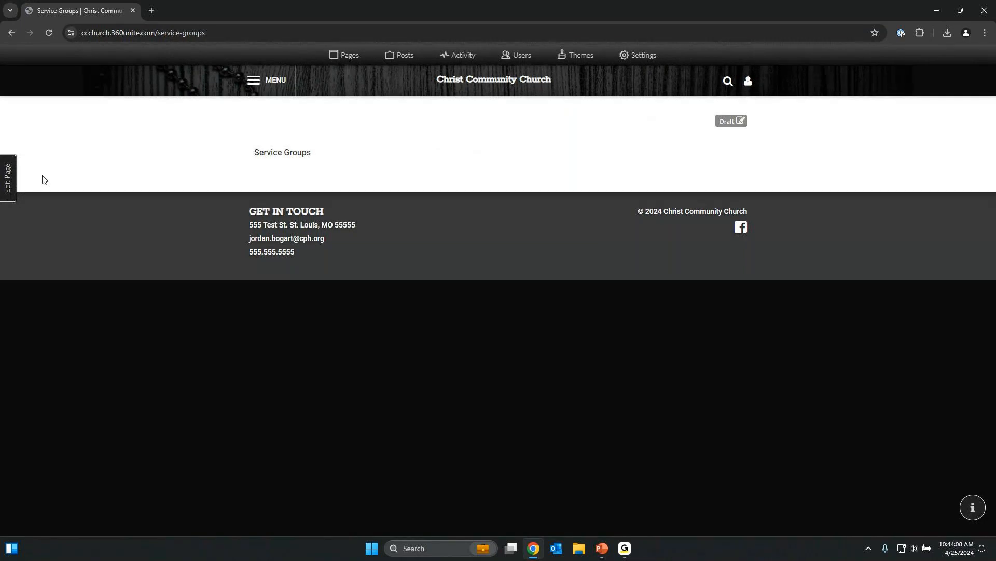
Put the Service Groups page and its block into edit mode and bring up the Add a group link dialog.
{"action": "left_click", "coordinate": [9, 178]}
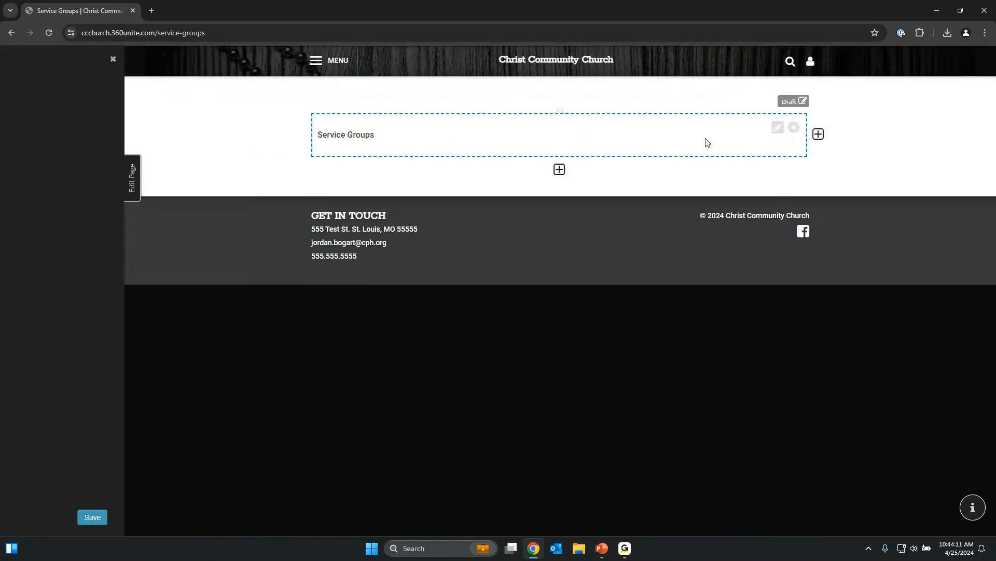
{"action": "left_click", "coordinate": [778, 128]}
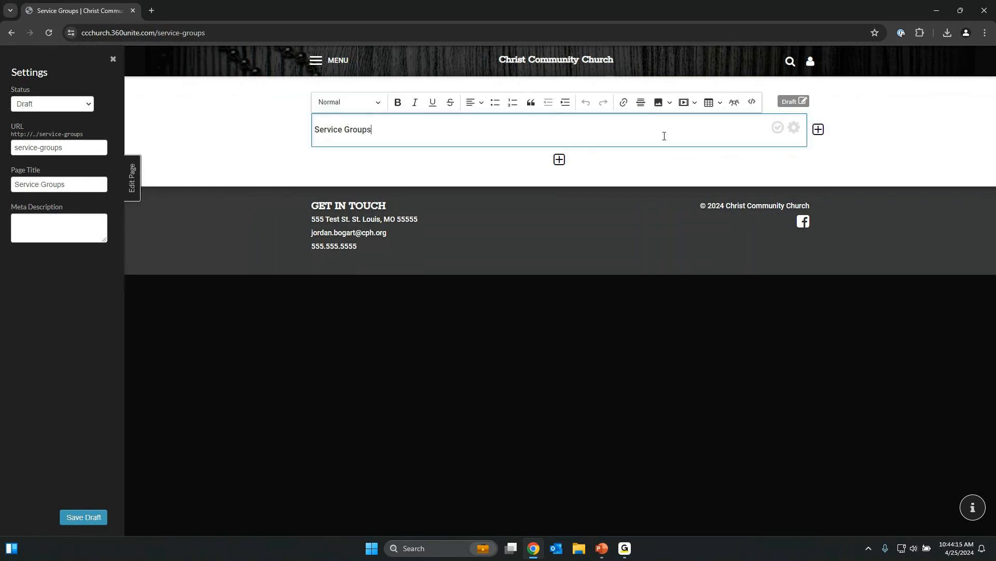
{"action": "left_click", "coordinate": [734, 102]}
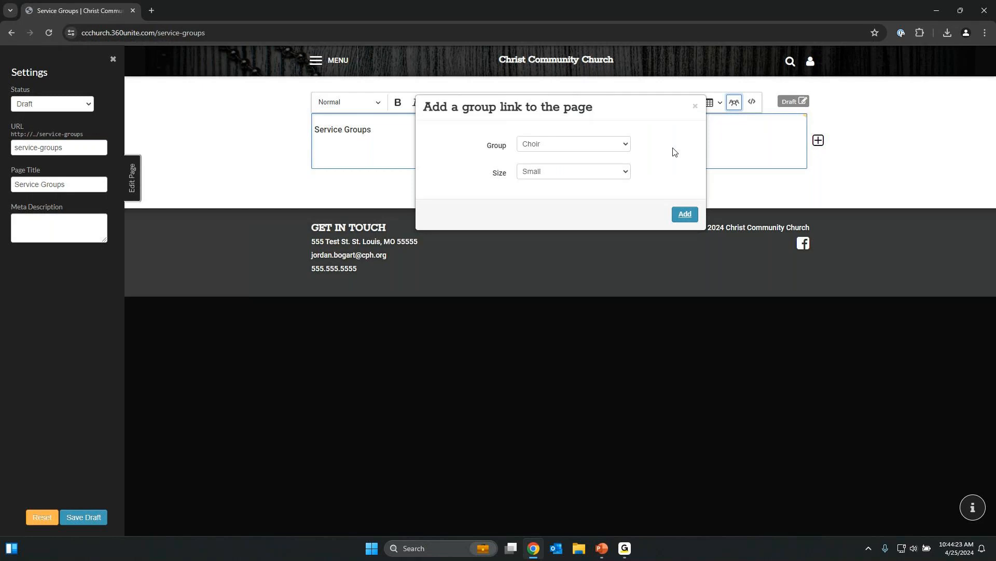
Insert a Small-size Choir group link into the Service Groups block.
{"action": "left_click", "coordinate": [606, 146]}
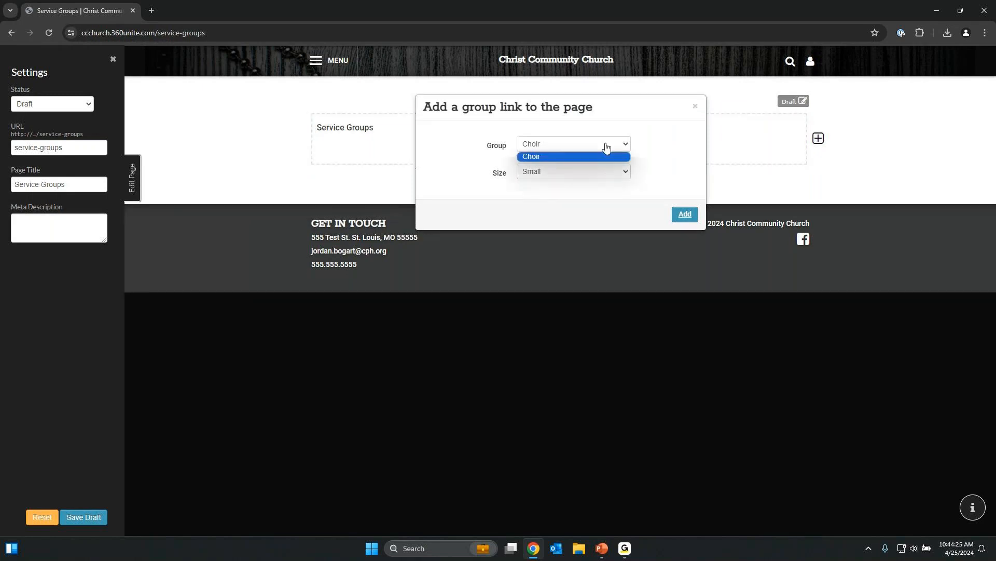
{"action": "left_click", "coordinate": [606, 155]}
{"action": "left_click", "coordinate": [607, 171]}
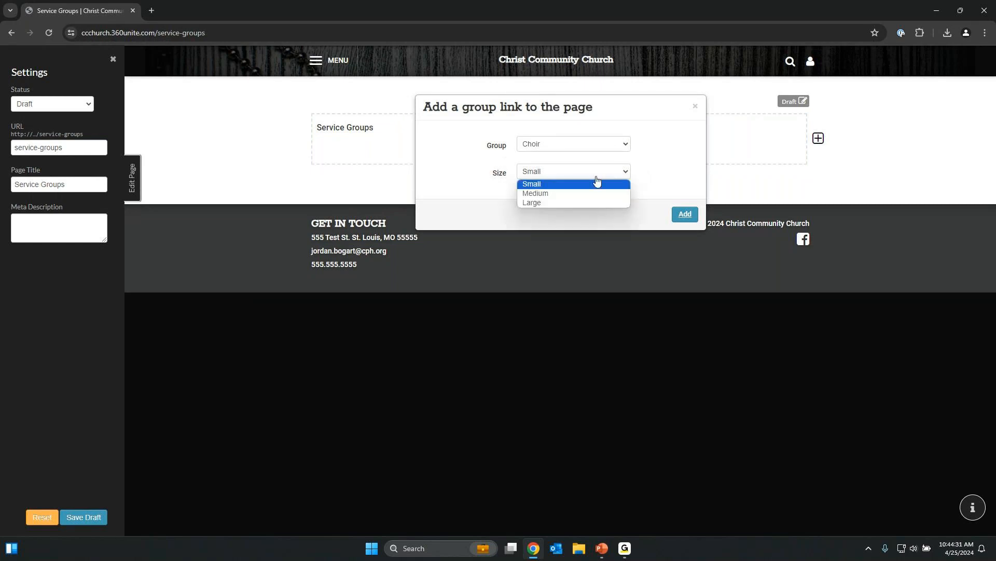
{"action": "left_click", "coordinate": [596, 188]}
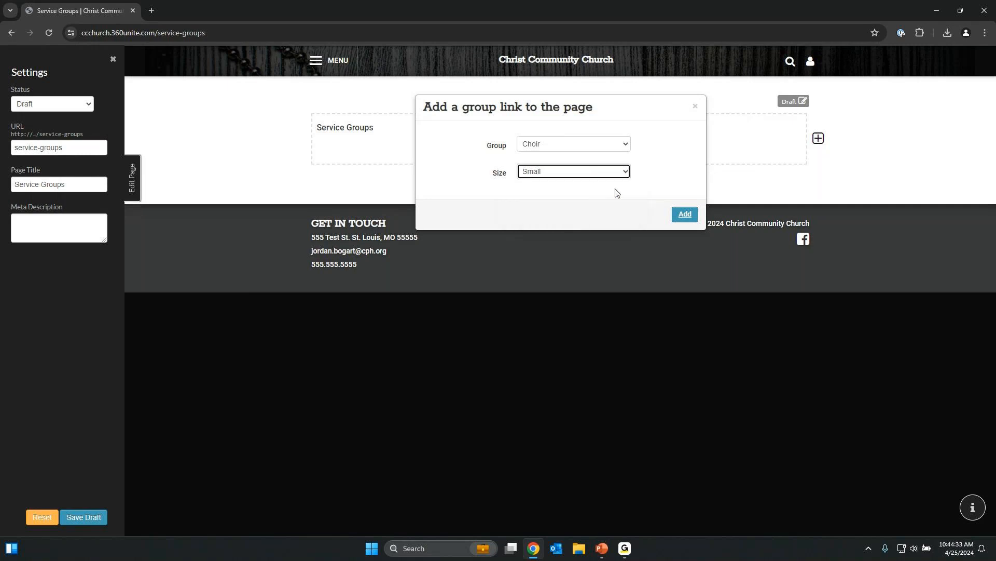
{"action": "left_click", "coordinate": [684, 214]}
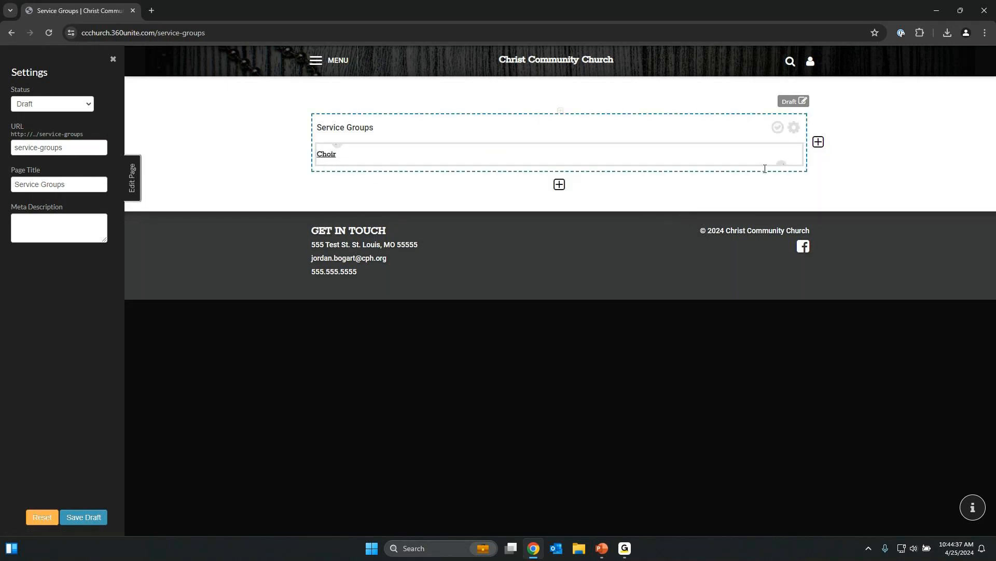
Change the Choir group link size to Medium.
{"action": "double_click", "coordinate": [723, 153]}
{"action": "left_click", "coordinate": [624, 172]}
{"action": "left_click", "coordinate": [604, 193]}
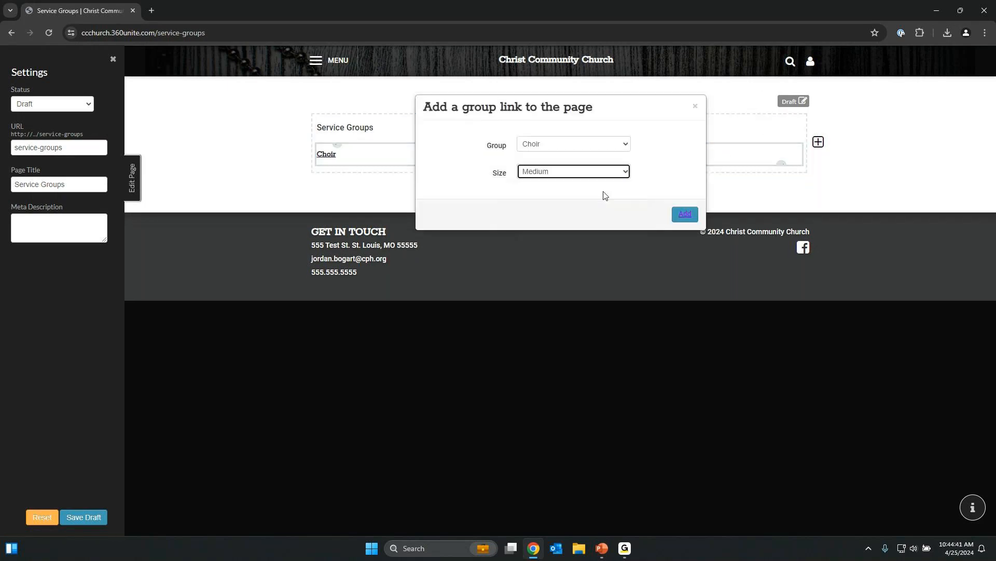
{"action": "left_click", "coordinate": [683, 215]}
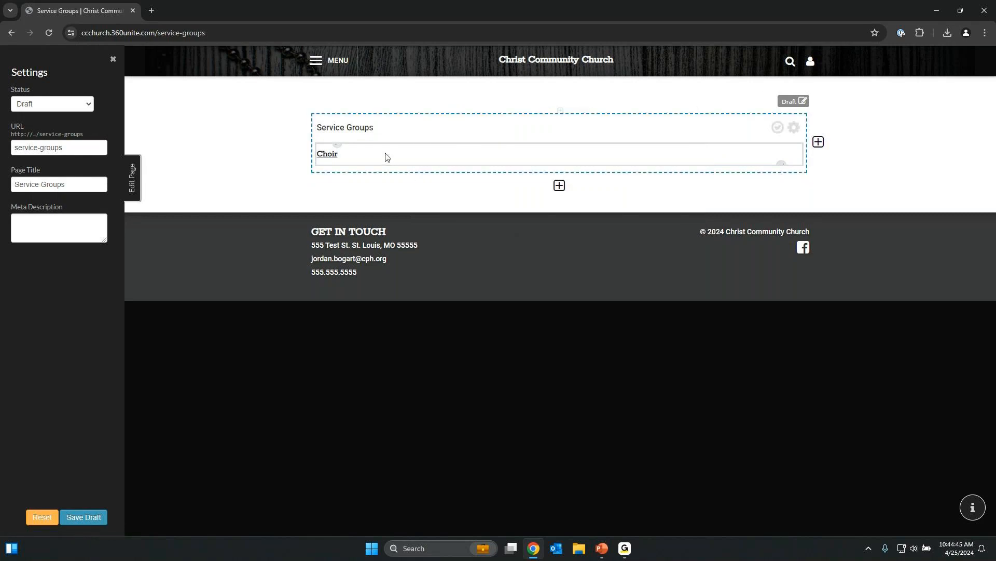
Close the group link dialog unchanged and save the Service Groups page as a draft.
{"action": "double_click", "coordinate": [387, 156]}
{"action": "left_click", "coordinate": [693, 112]}
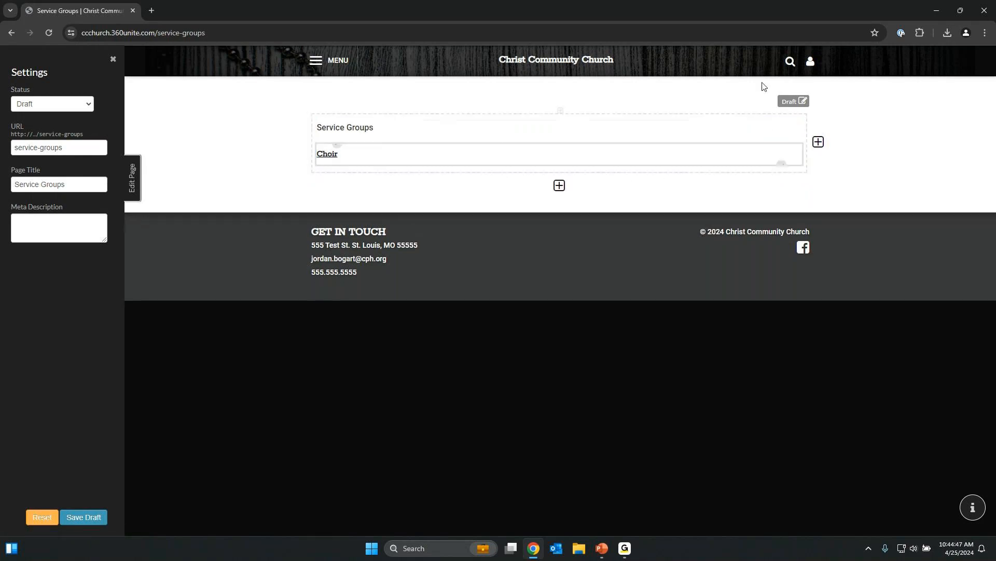
{"action": "double_click", "coordinate": [329, 155]}
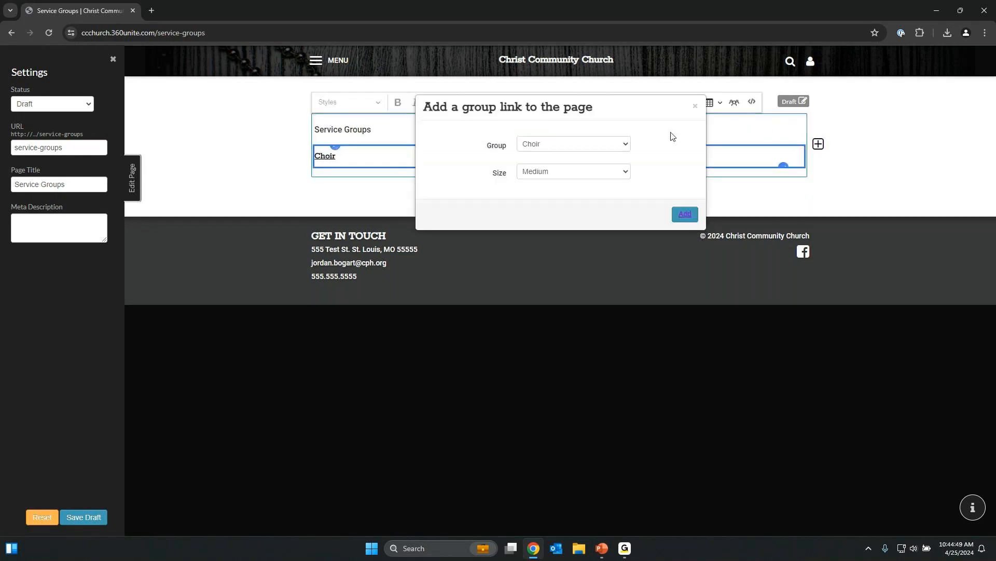
{"action": "left_click", "coordinate": [695, 107]}
{"action": "left_click", "coordinate": [91, 517]}
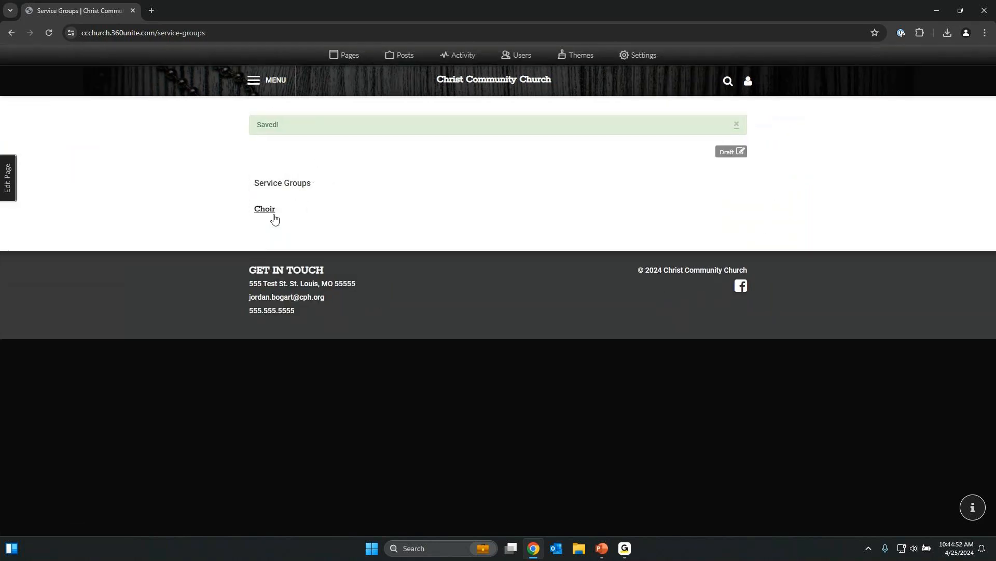
Set the Choir group description to 'This is the choir page for Christ Community Church' and update it.
{"action": "left_click", "coordinate": [264, 211]}
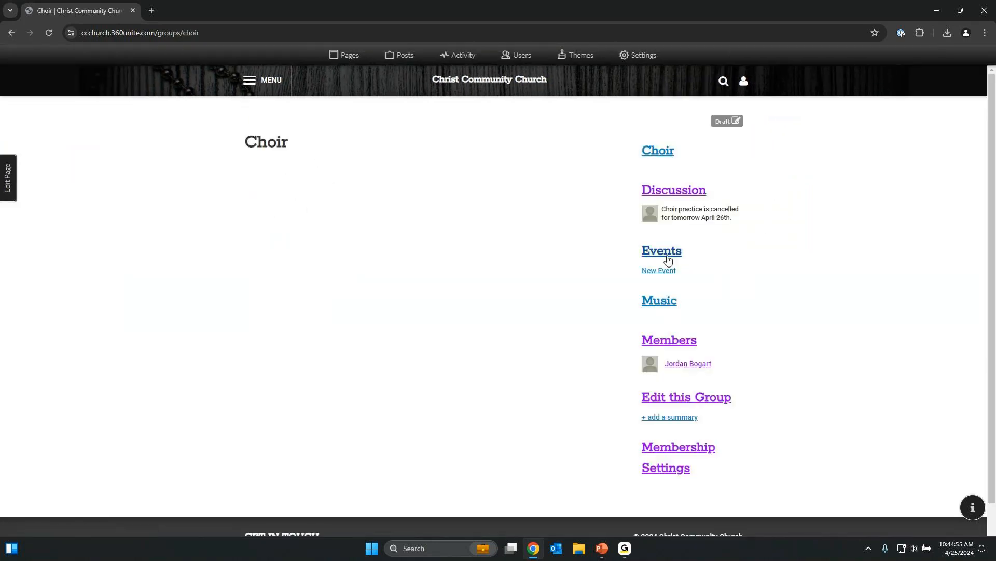
{"action": "left_click", "coordinate": [672, 400]}
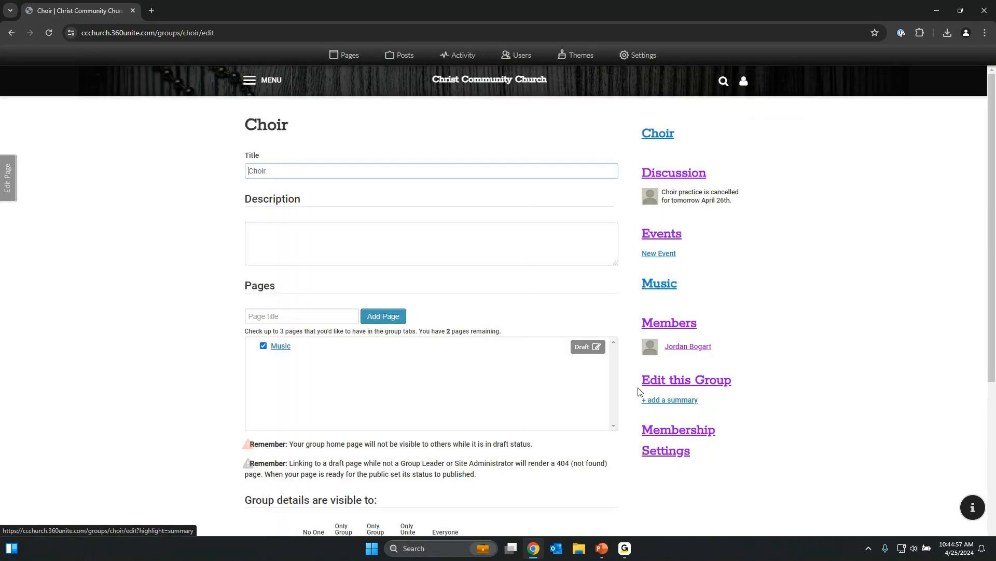
{"action": "left_click", "coordinate": [403, 257]}
{"action": "type", "text": "This is the choir page for Christ Community Church"}
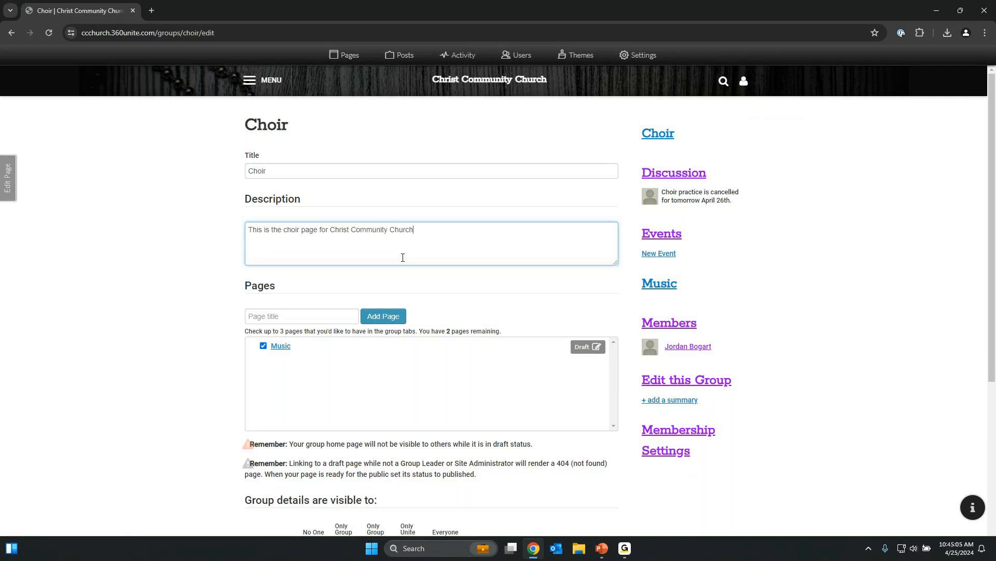
{"action": "scroll", "coordinate": [402, 257], "scroll_direction": "down", "scroll_amount": 5}
{"action": "left_click", "coordinate": [274, 440]}
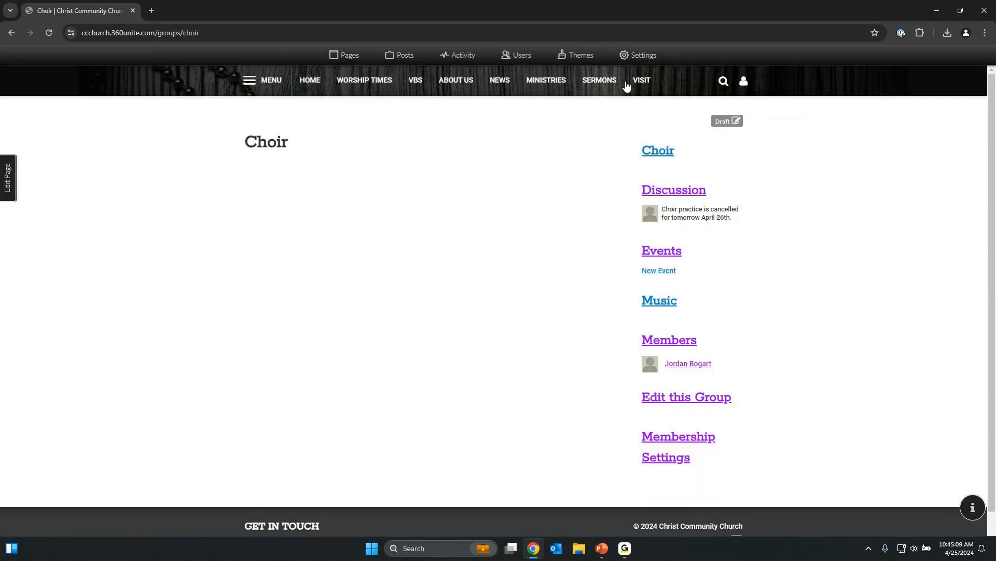
{"action": "mouse_move", "coordinate": [541, 89]}
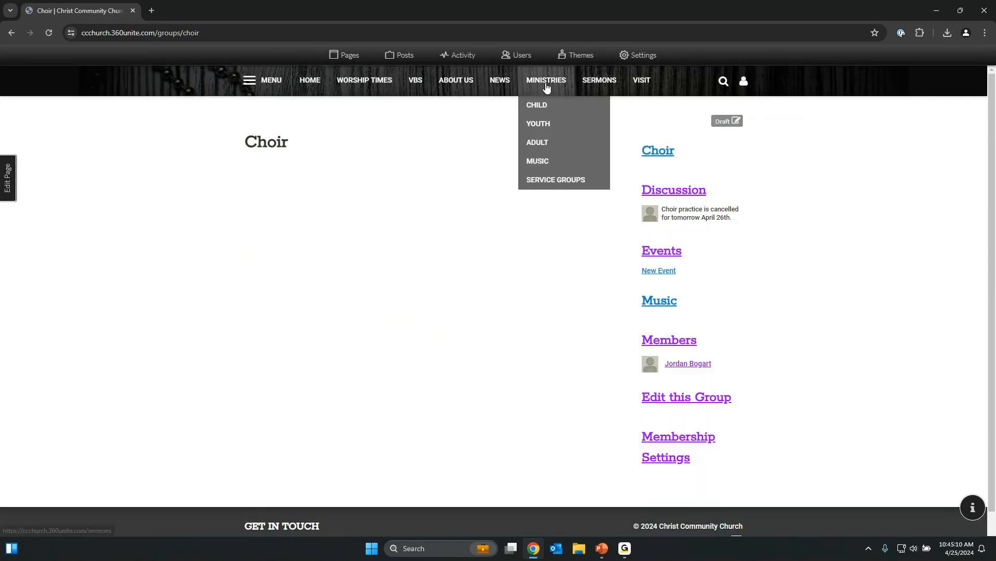
{"action": "left_click", "coordinate": [552, 178]}
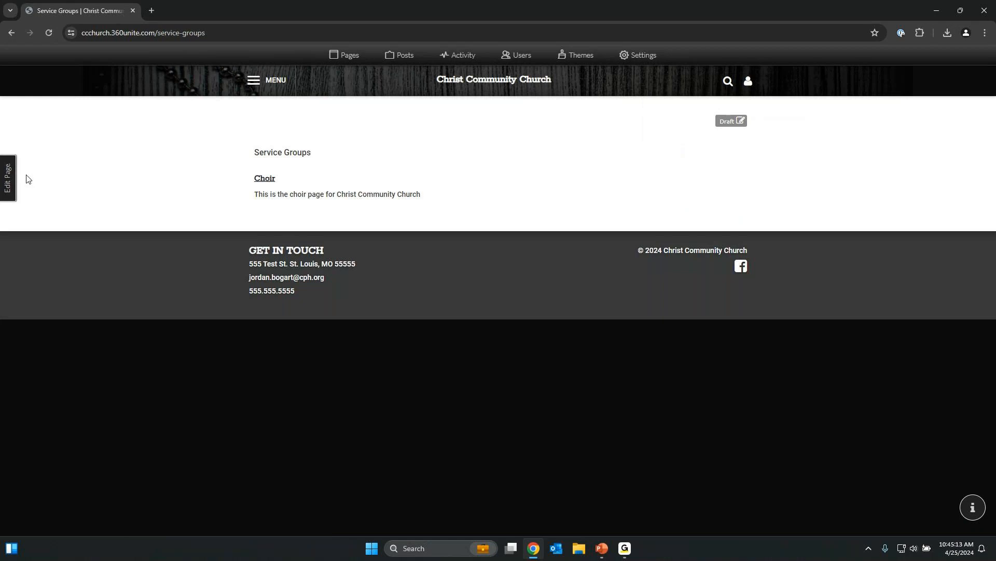
Edit the Service Groups page, change the Choir link to Large size, and exit the editor.
{"action": "left_click", "coordinate": [8, 179]}
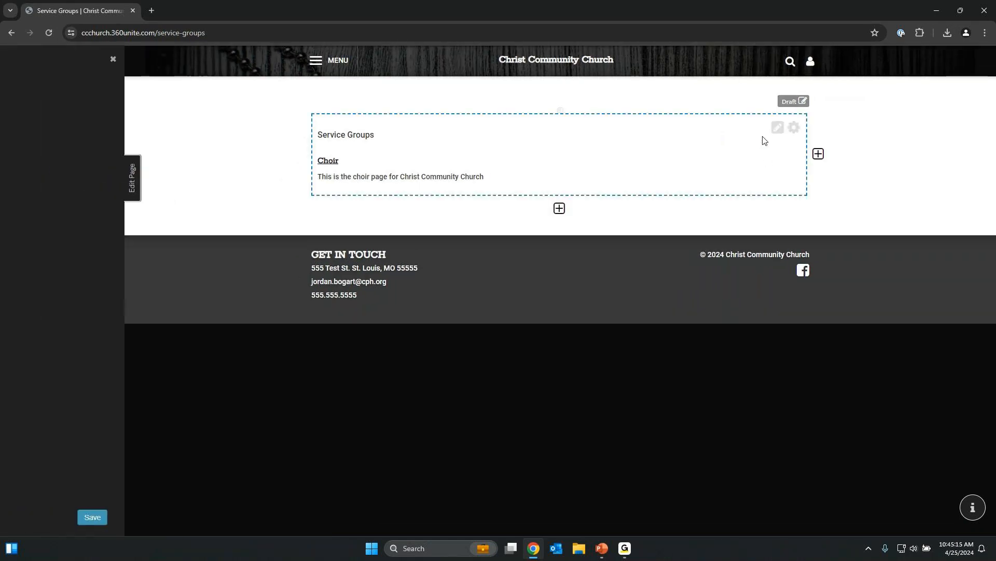
{"action": "left_click", "coordinate": [777, 128]}
{"action": "double_click", "coordinate": [595, 158]}
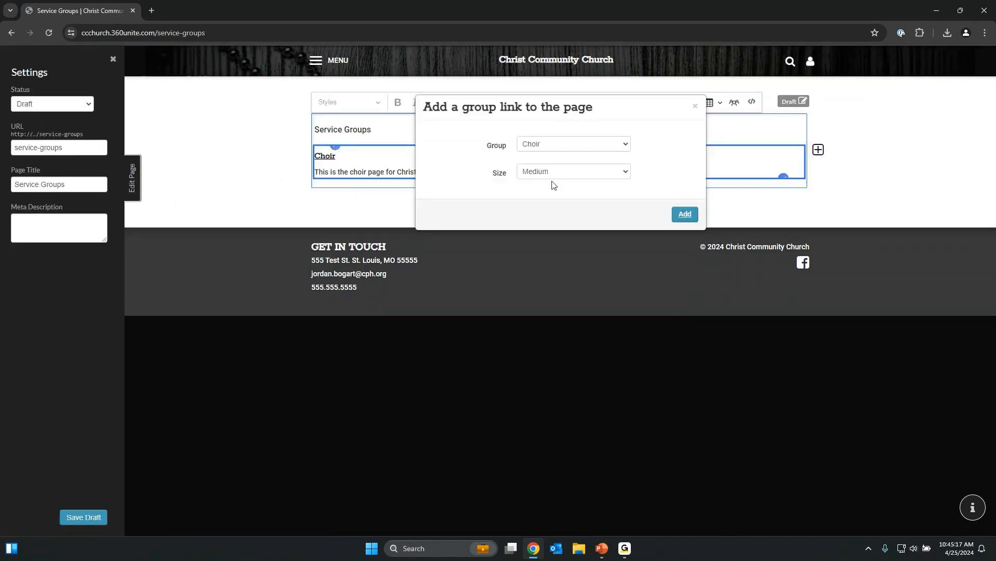
{"action": "left_click", "coordinate": [567, 178]}
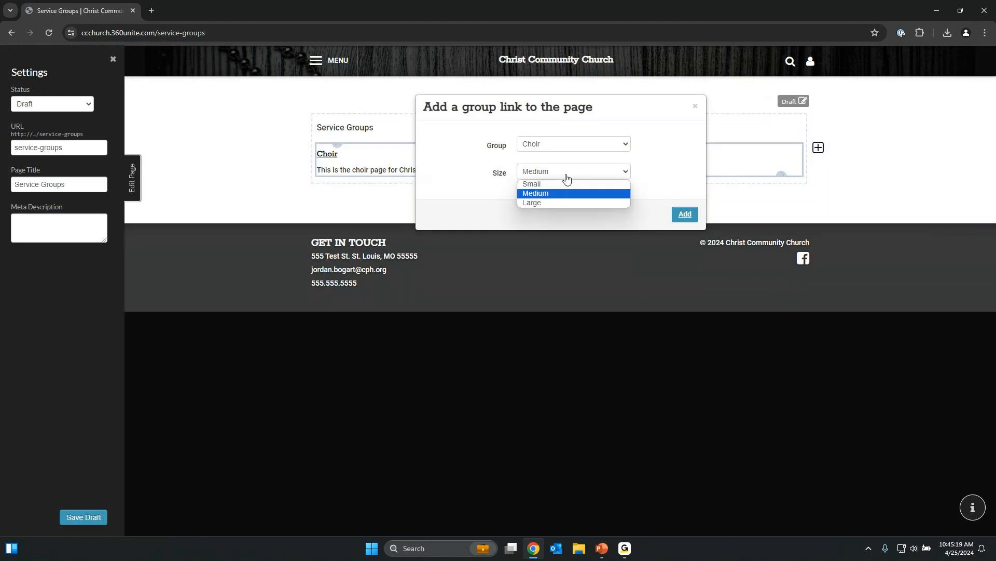
{"action": "left_click", "coordinate": [558, 203]}
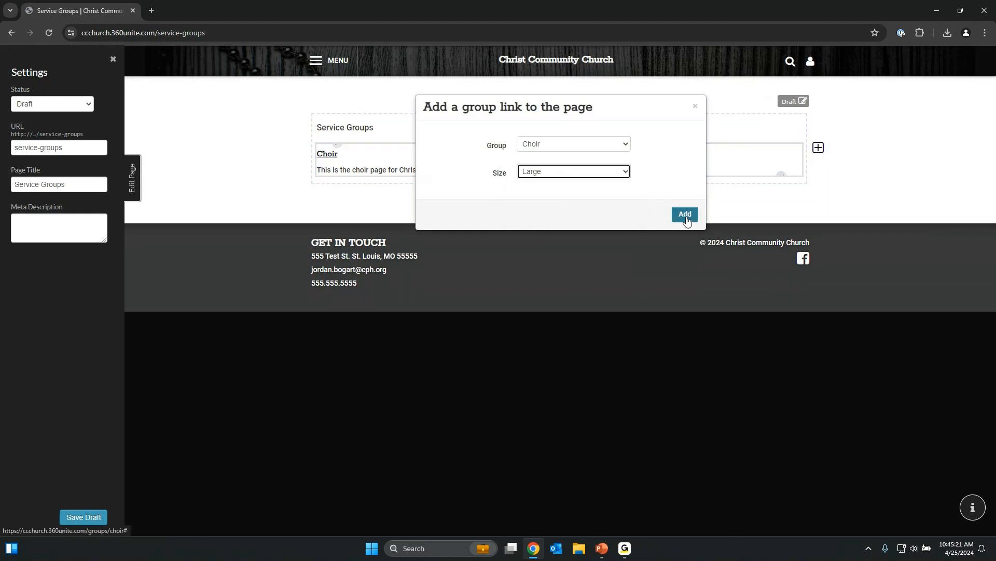
{"action": "left_click", "coordinate": [685, 215]}
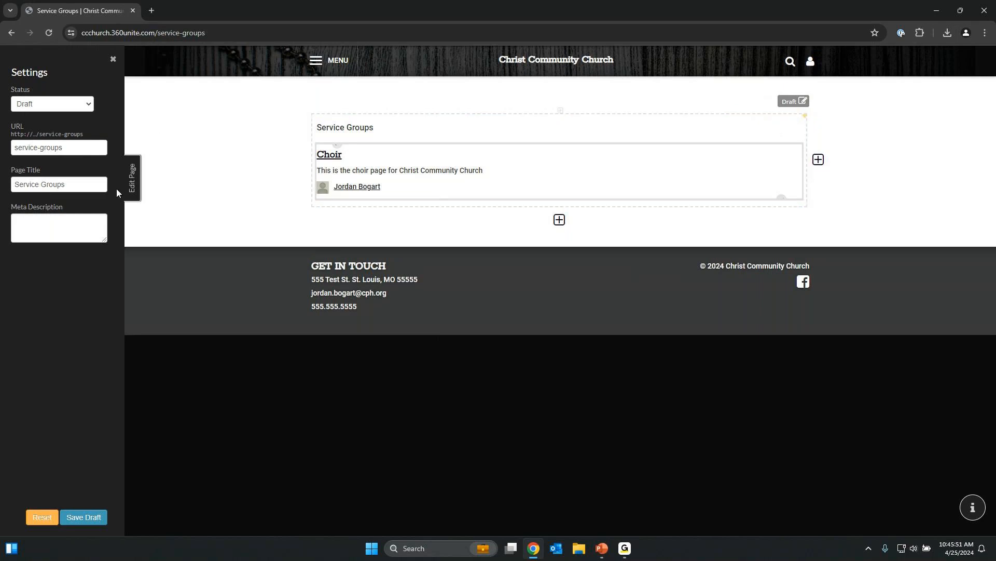
{"action": "left_click", "coordinate": [131, 187]}
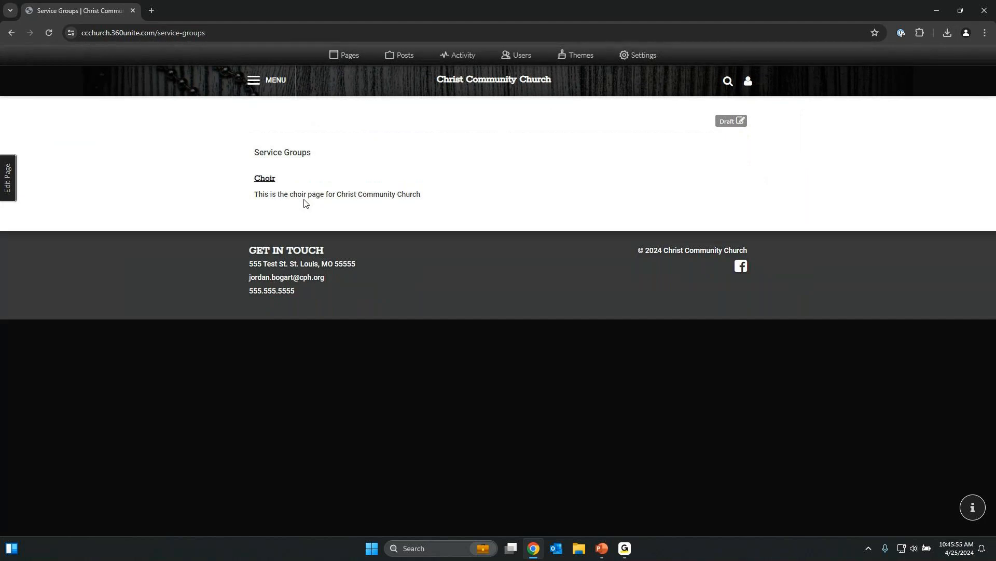
In calendar settings, make the Worship calendar visible to everyone, save, and change its colour to purple.
{"action": "left_click", "coordinate": [646, 61]}
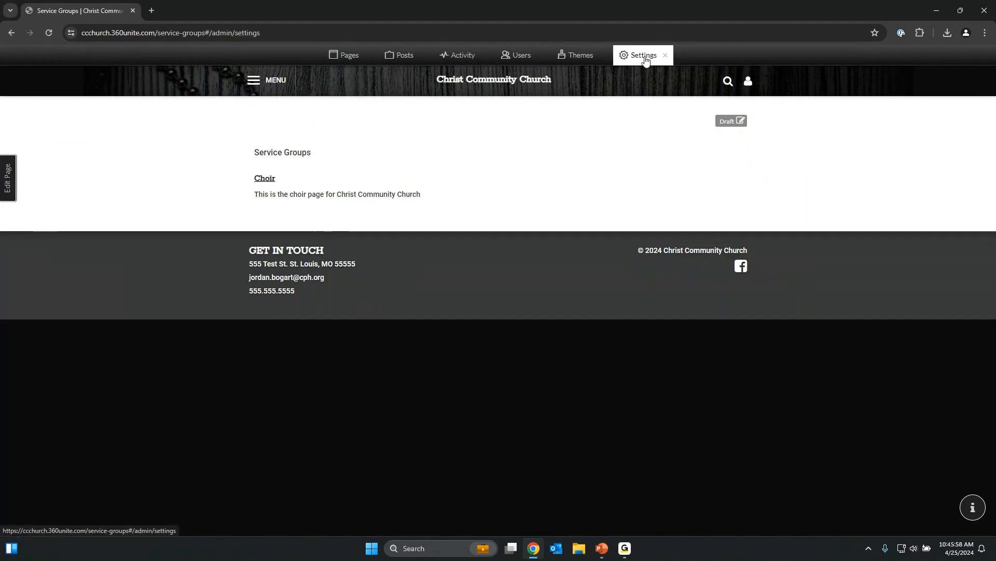
{"action": "left_click", "coordinate": [196, 177]}
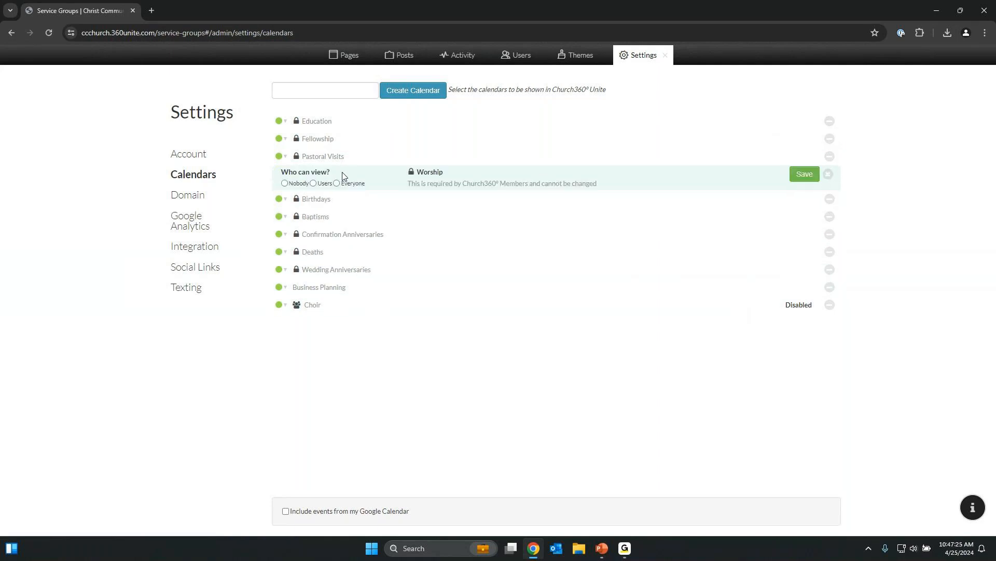
{"action": "left_click", "coordinate": [284, 184]}
{"action": "left_click", "coordinate": [326, 189]}
{"action": "left_click", "coordinate": [350, 190]}
{"action": "left_click", "coordinate": [805, 174]}
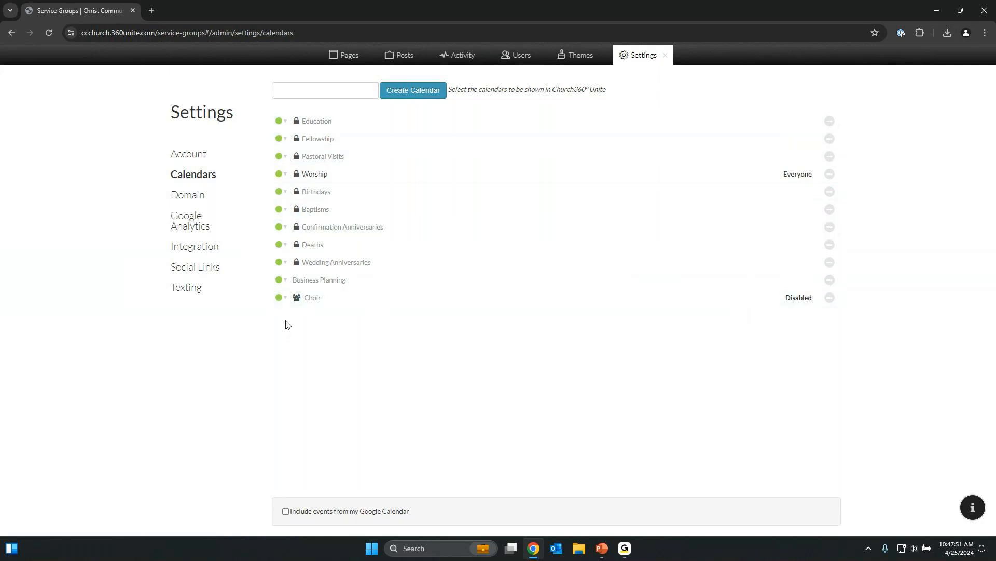
{"action": "left_click", "coordinate": [285, 176]}
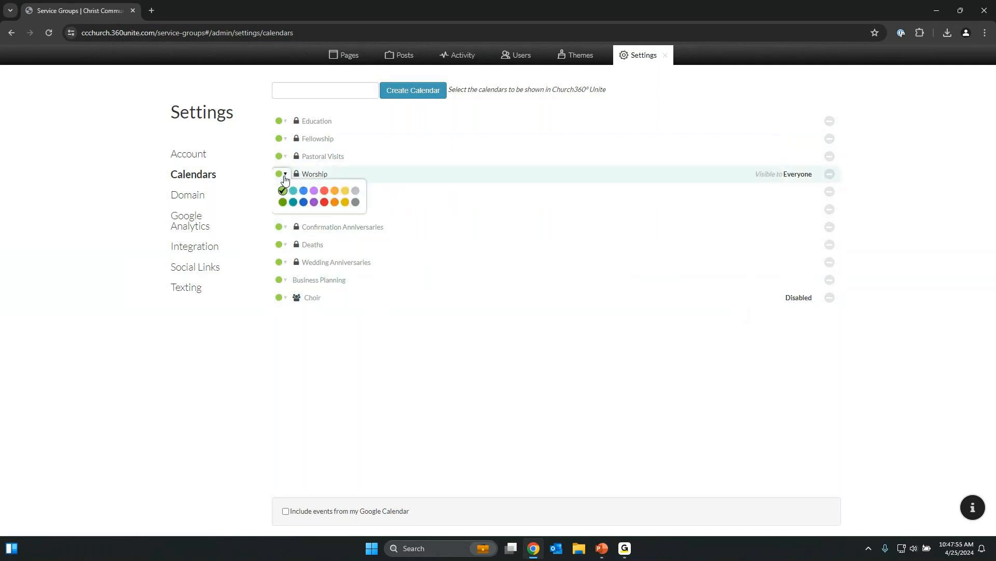
{"action": "left_click", "coordinate": [314, 190]}
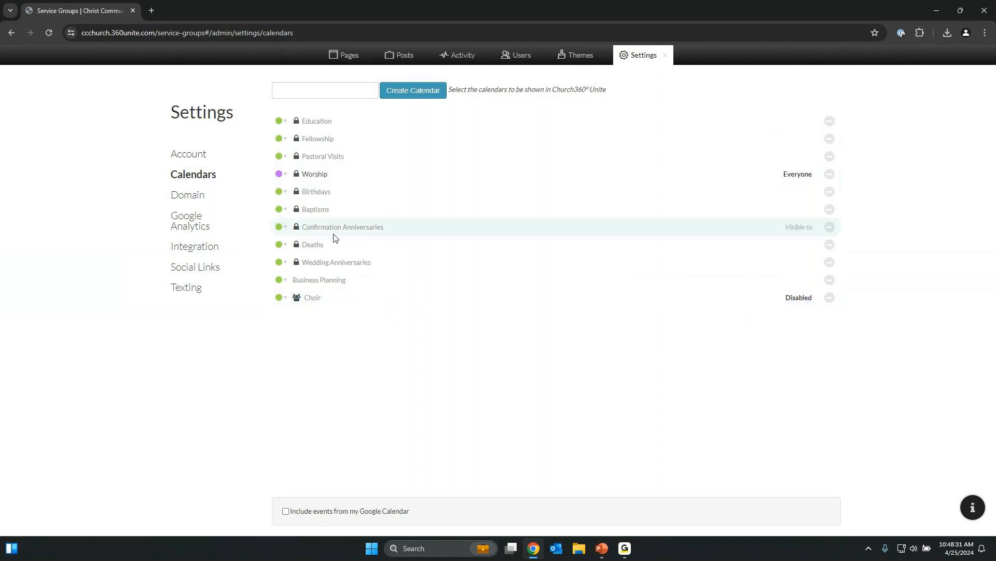
{"action": "left_click", "coordinate": [352, 94]}
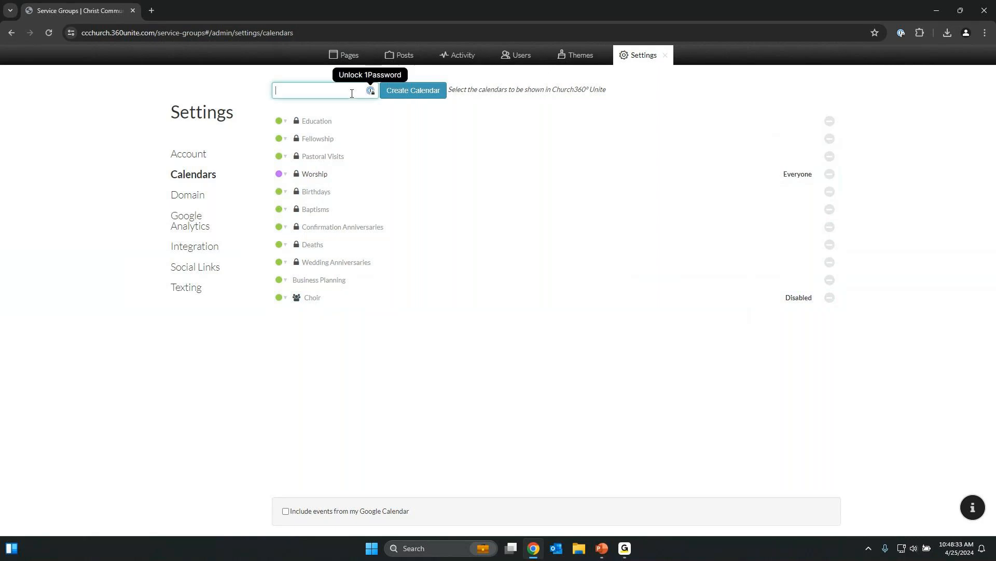
{"action": "type", "text": "Youth"}
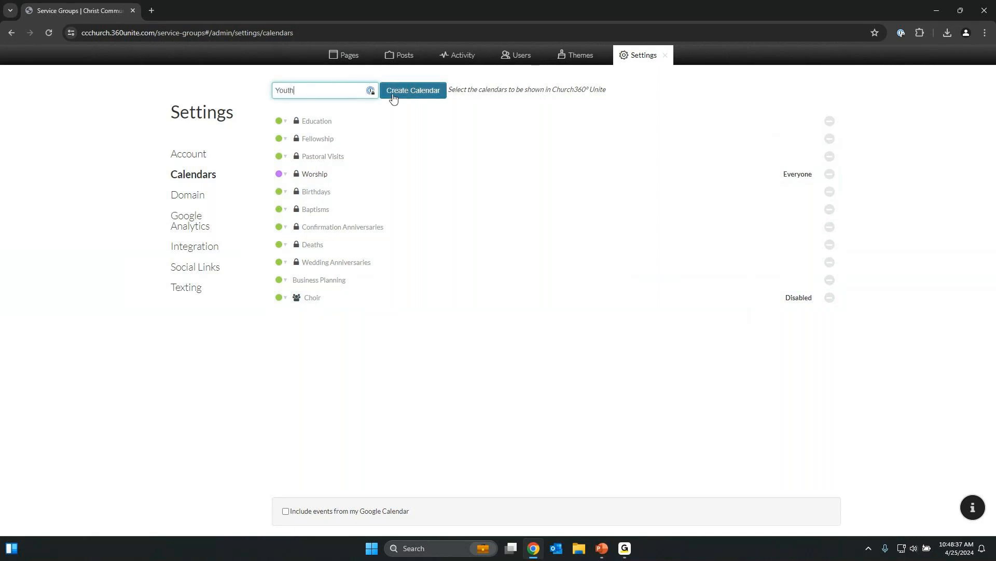
{"action": "left_click", "coordinate": [409, 93]}
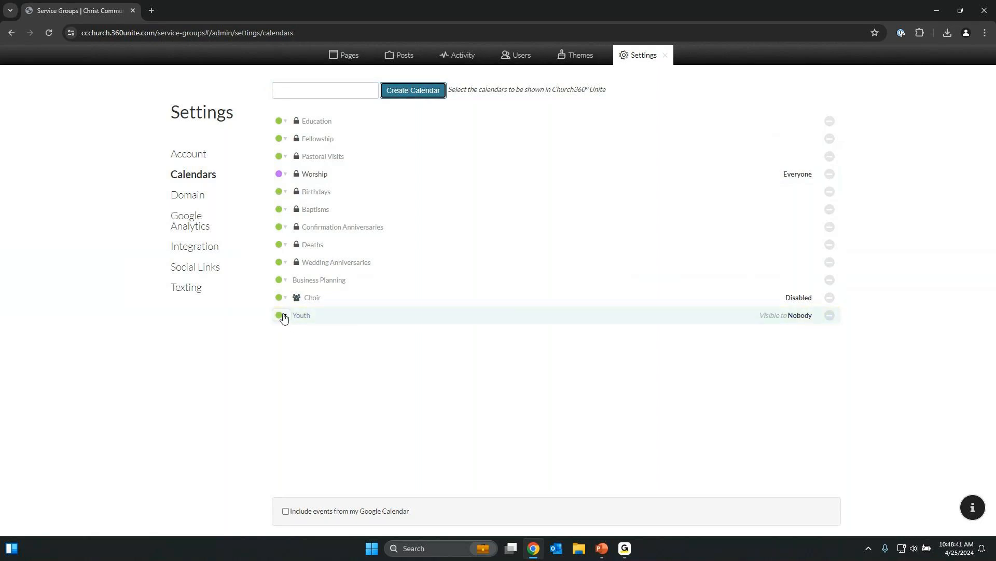
{"action": "left_click", "coordinate": [284, 316]}
{"action": "left_click", "coordinate": [306, 345]}
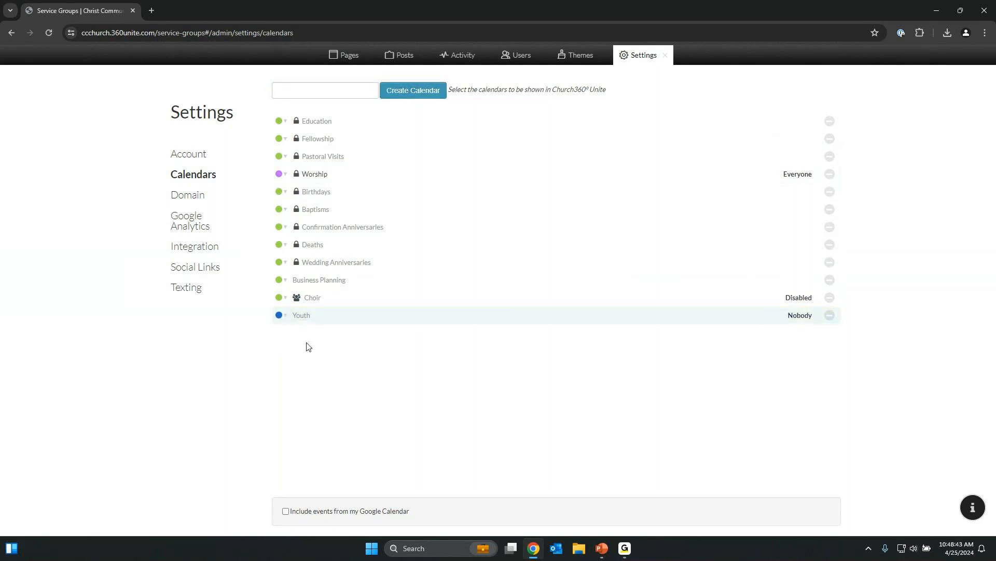
{"action": "left_click", "coordinate": [724, 315]}
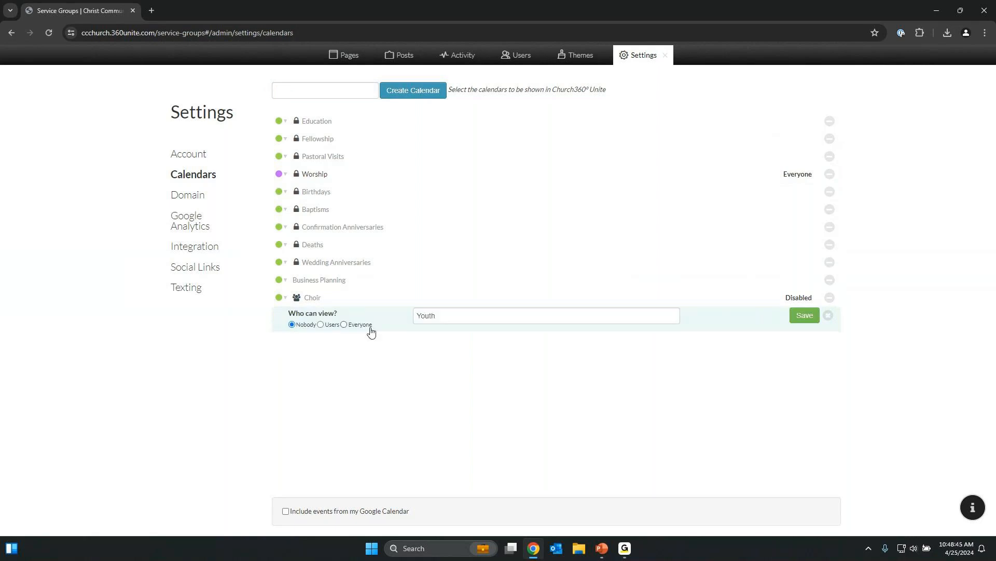
{"action": "left_click", "coordinate": [321, 324]}
{"action": "left_click", "coordinate": [809, 317]}
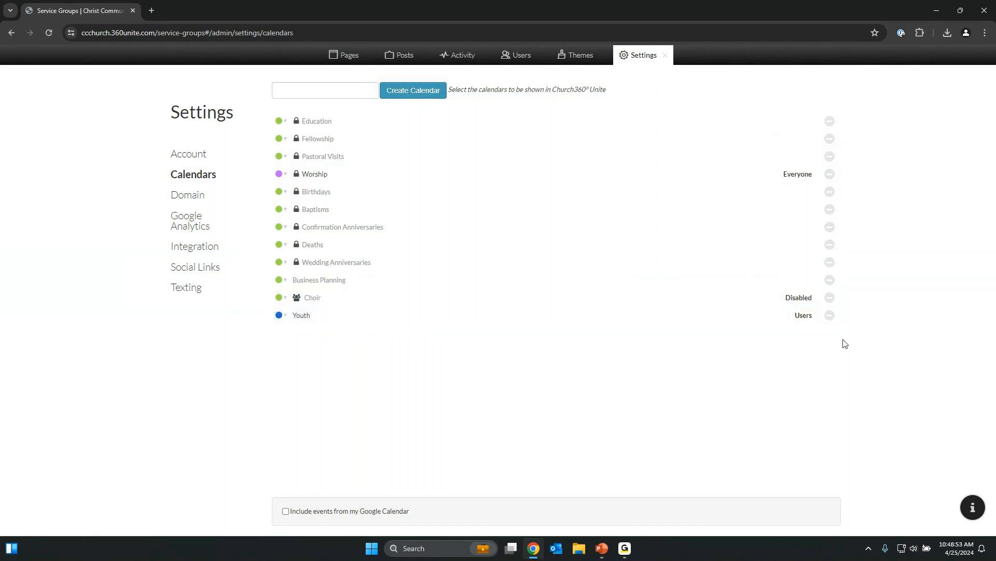
{"action": "left_click", "coordinate": [830, 316]}
{"action": "left_click", "coordinate": [809, 317]}
{"action": "left_click", "coordinate": [395, 513]}
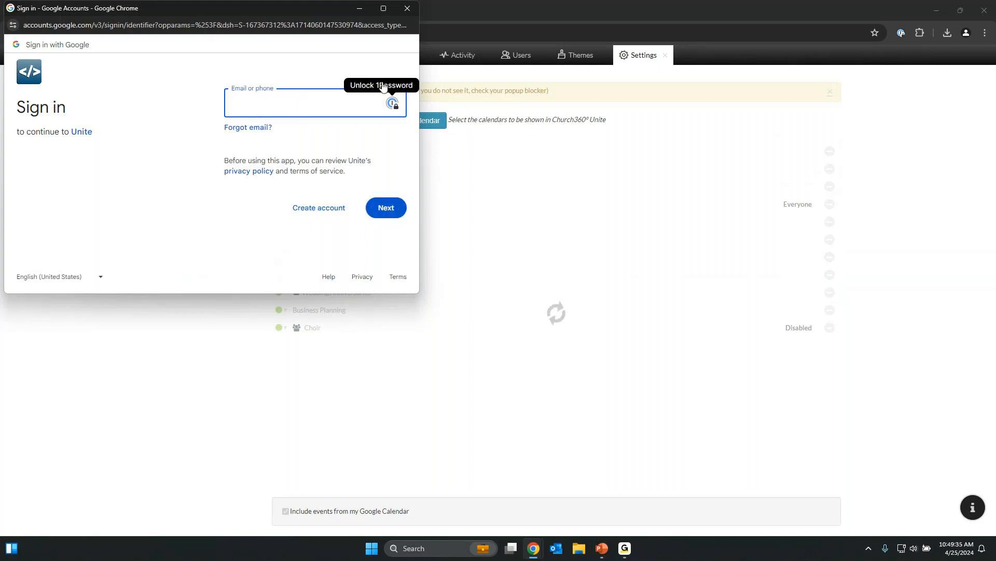
{"action": "left_click", "coordinate": [408, 10]}
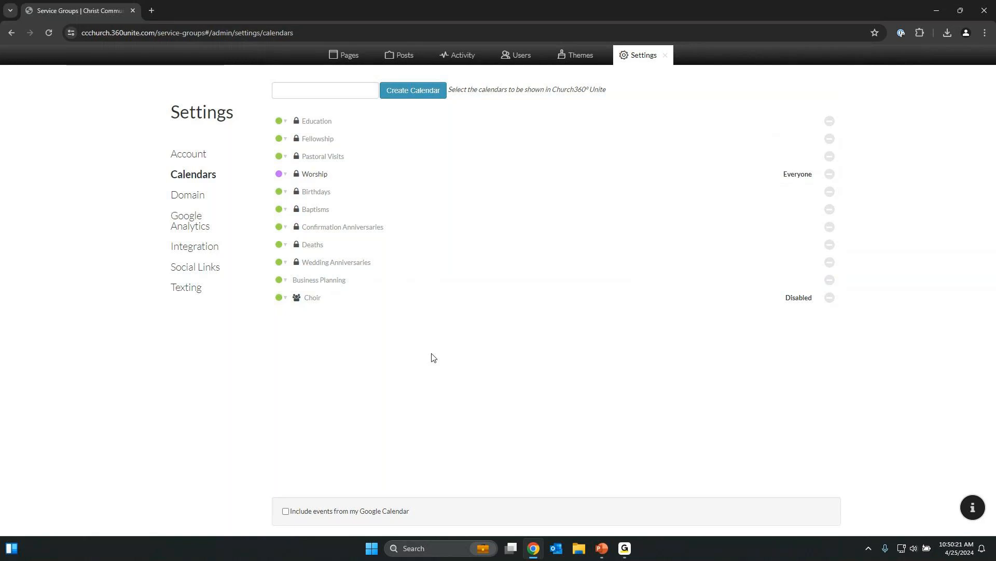
{"action": "left_click", "coordinate": [666, 57]}
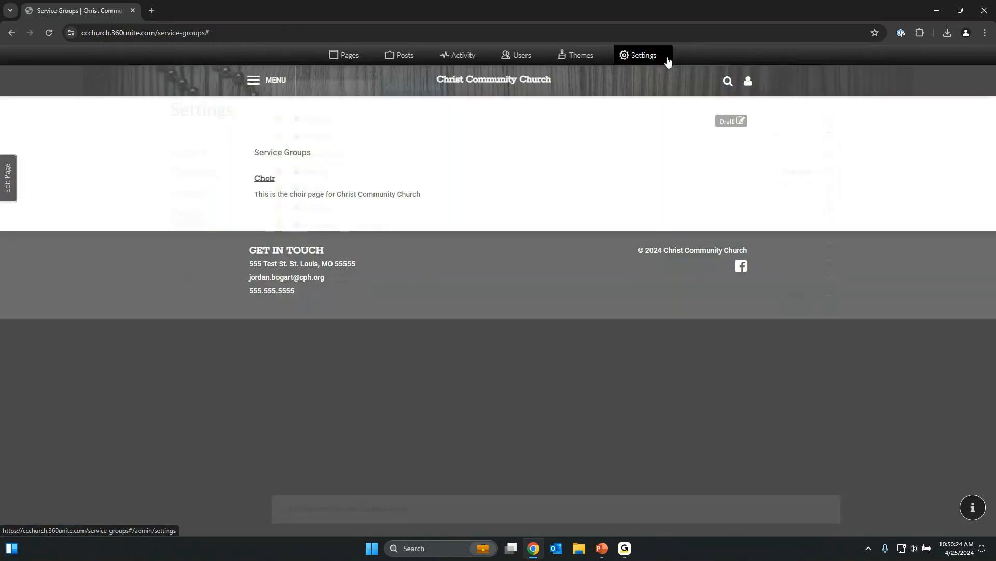
{"action": "left_click", "coordinate": [287, 85]}
{"action": "mouse_move", "coordinate": [498, 87]}
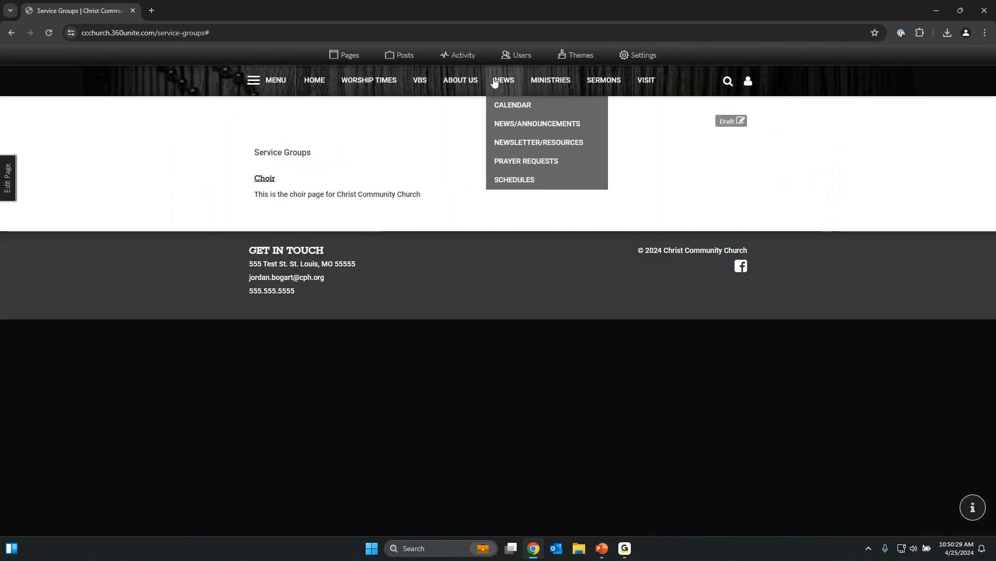
{"action": "left_click", "coordinate": [510, 109]}
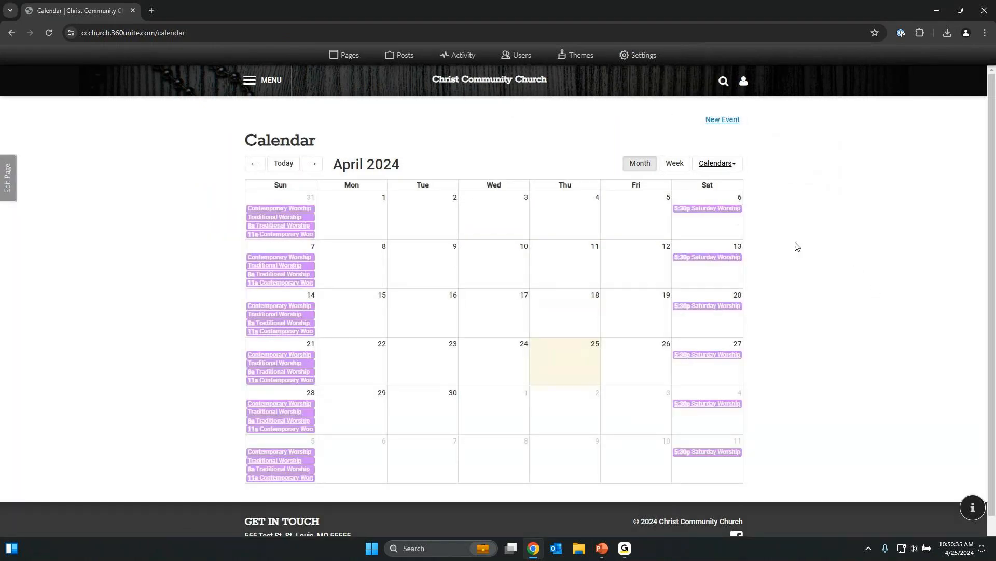
{"action": "mouse_move", "coordinate": [311, 209]}
{"action": "left_click", "coordinate": [739, 164]}
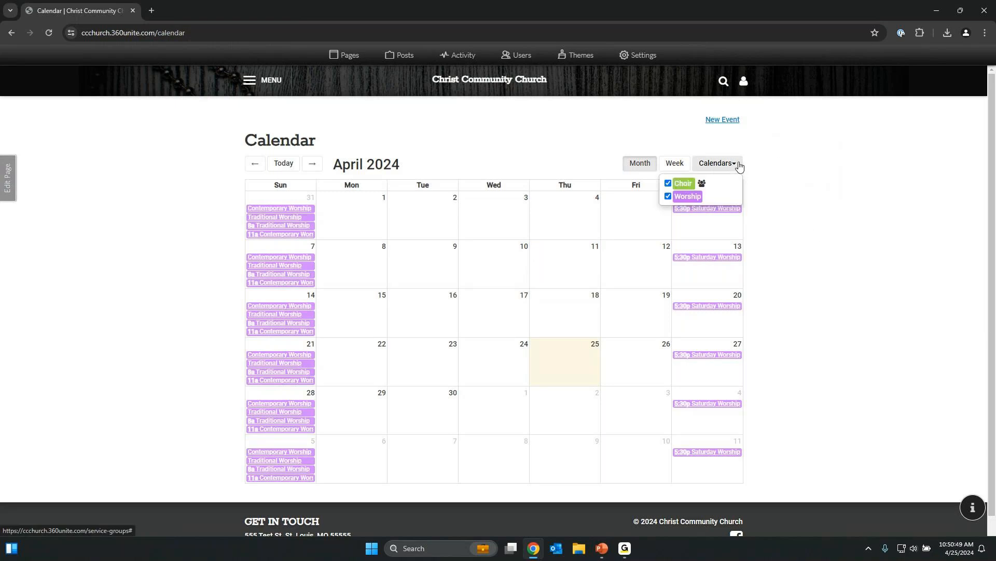
{"action": "left_click", "coordinate": [740, 166]}
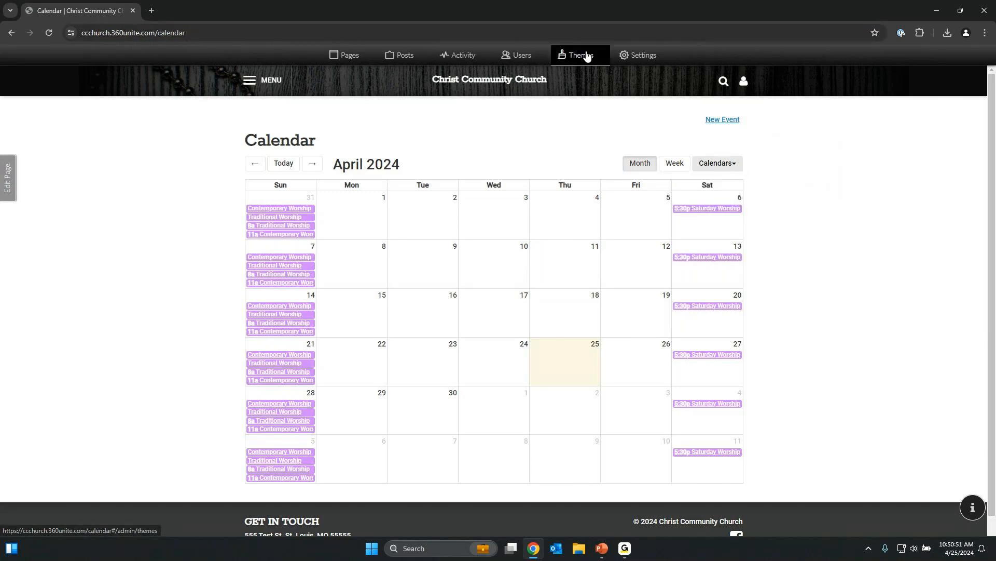
{"action": "left_click", "coordinate": [631, 57]}
{"action": "left_click", "coordinate": [203, 171]}
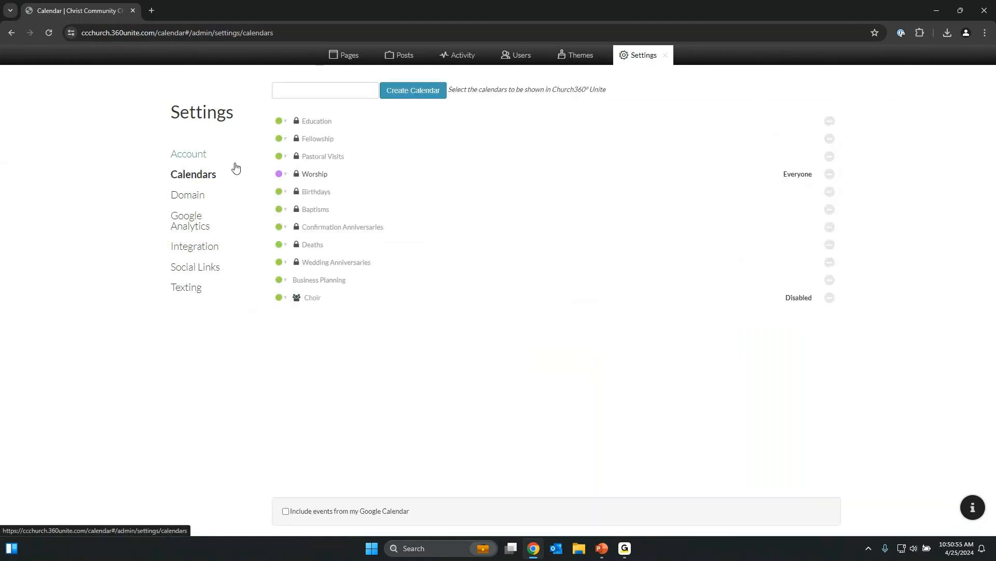
Make the Birthdays calendar visible to Users and save.
{"action": "left_click", "coordinate": [343, 193]}
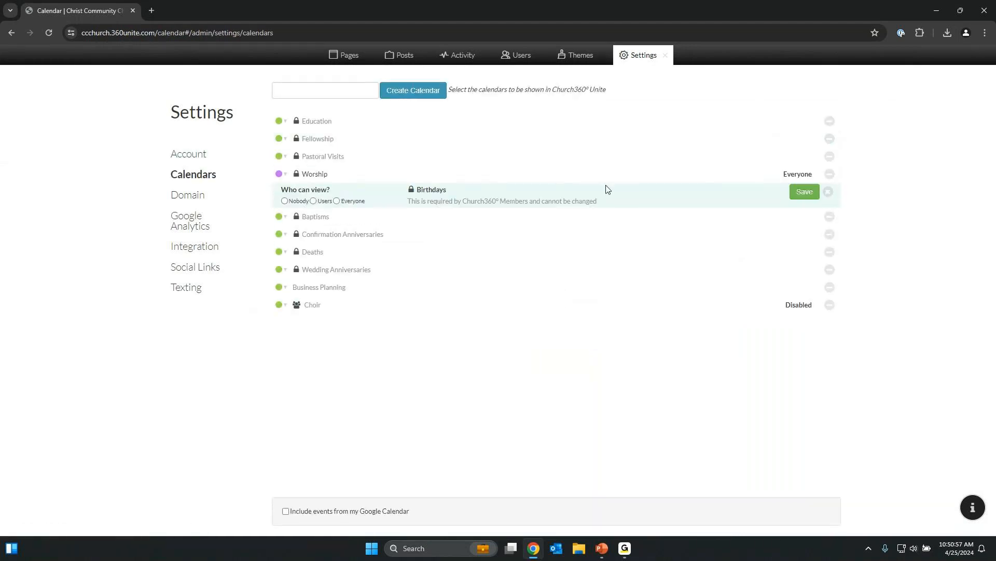
{"action": "left_click", "coordinate": [314, 201]}
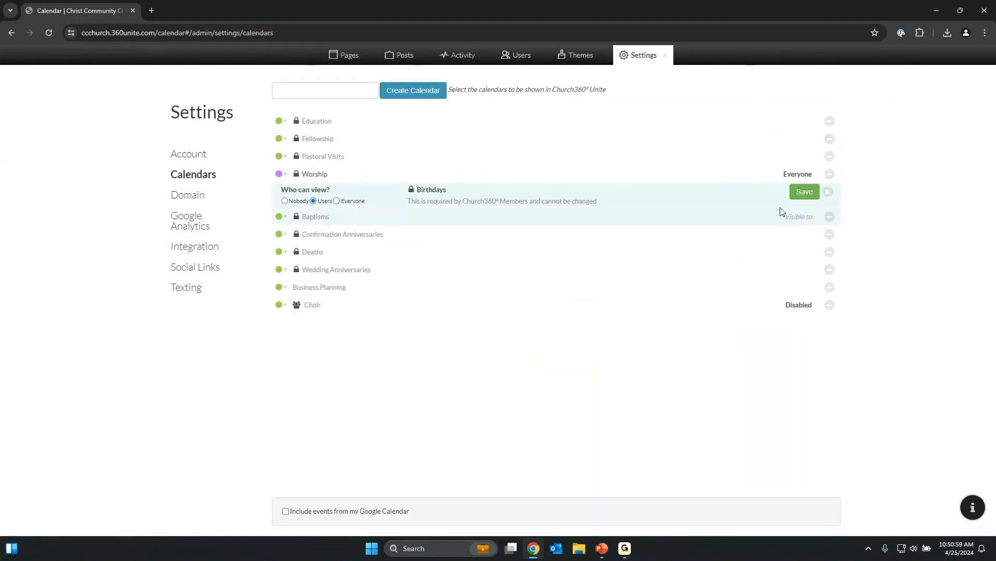
{"action": "left_click", "coordinate": [803, 195]}
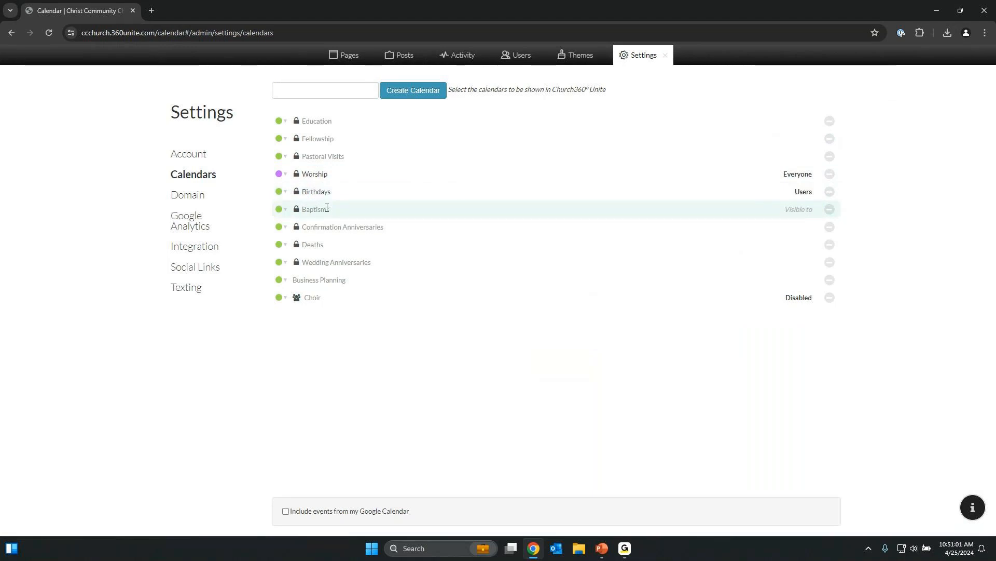
Make the Wedding Anniversaries calendar visible to Users, save, and leave Settings.
{"action": "left_click", "coordinate": [332, 259]}
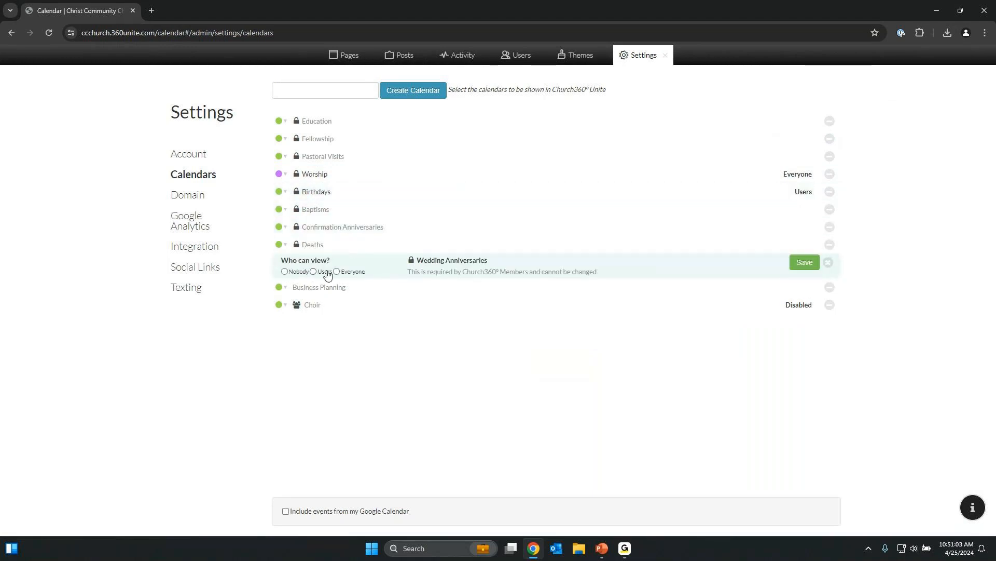
{"action": "left_click", "coordinate": [313, 271]}
{"action": "left_click", "coordinate": [792, 263]}
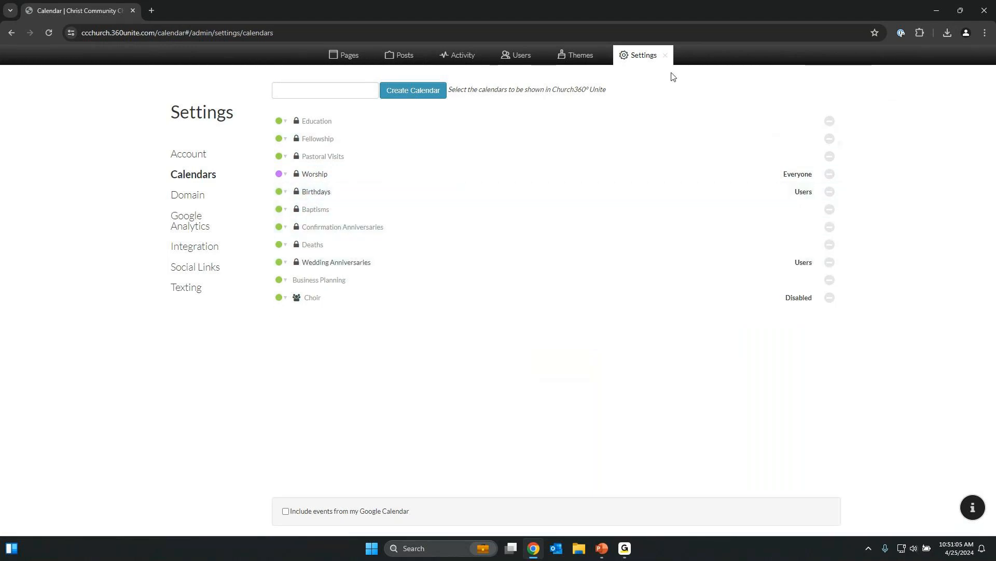
{"action": "left_click", "coordinate": [669, 57]}
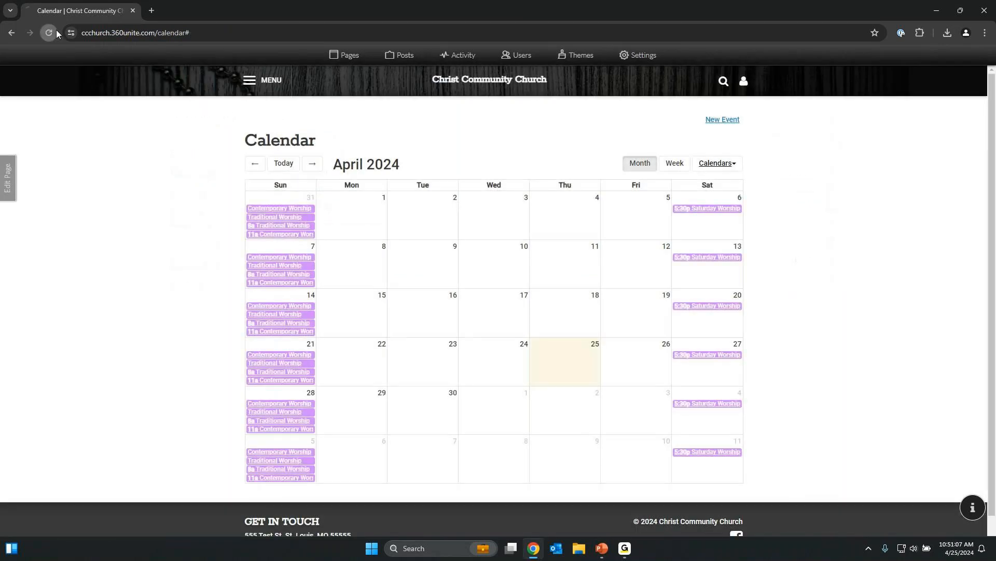
Reload the public calendar and browse back and forward a month, returning to April 2024.
{"action": "left_click", "coordinate": [55, 30]}
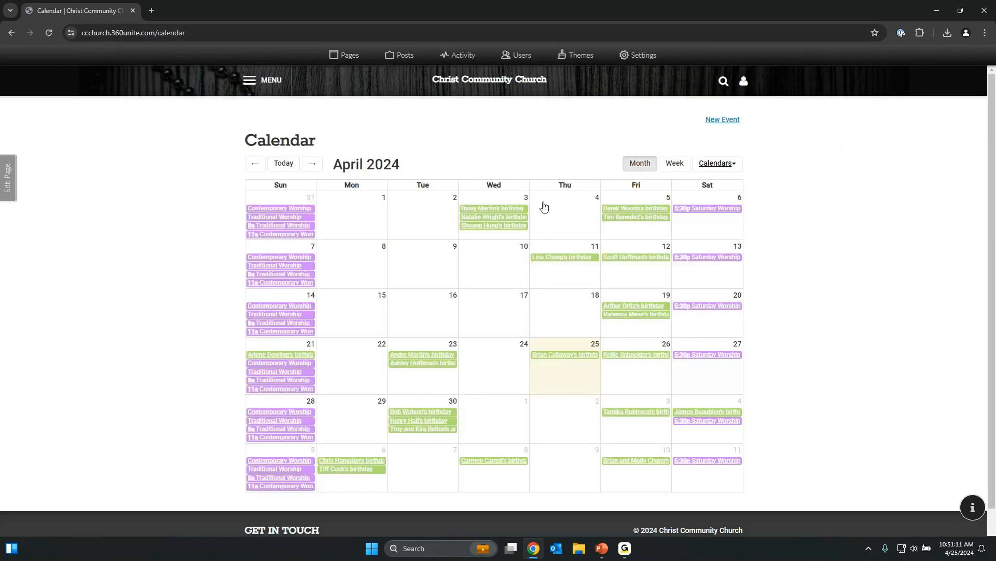
{"action": "left_click", "coordinate": [256, 165]}
{"action": "double_click", "coordinate": [310, 166]}
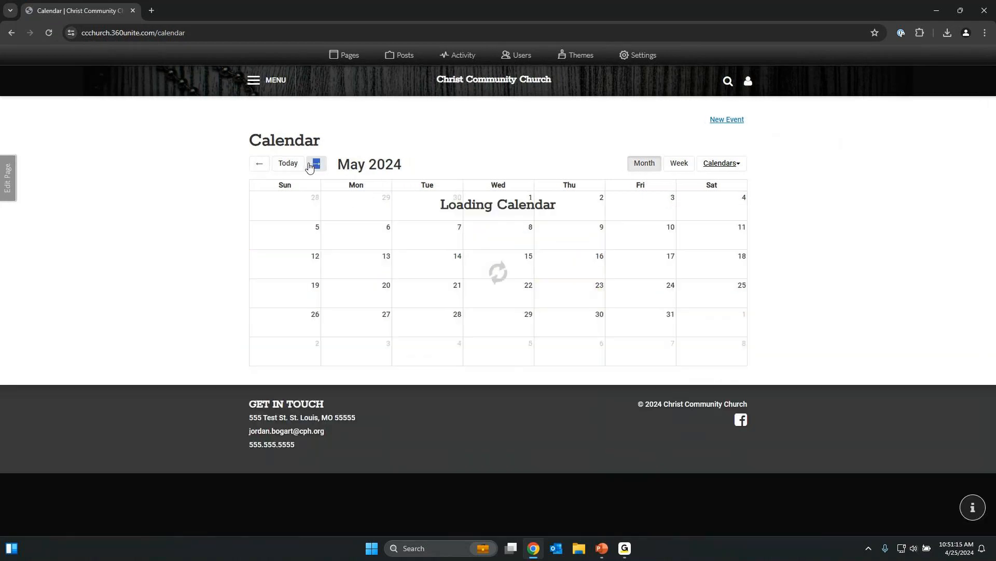
{"action": "left_click", "coordinate": [284, 164]}
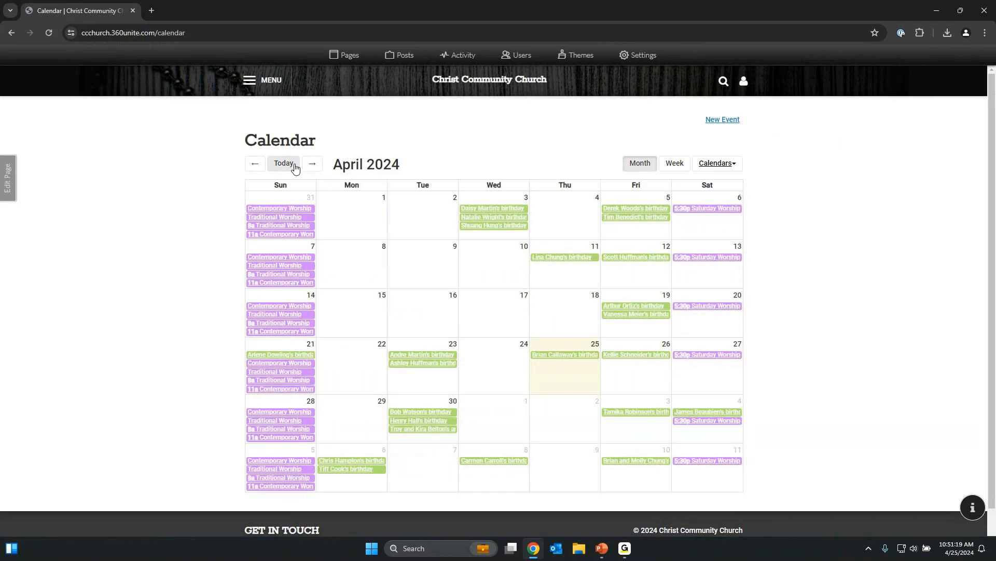
View the April 21–27 week list and the previous week, then return to the month grid.
{"action": "left_click", "coordinate": [676, 170]}
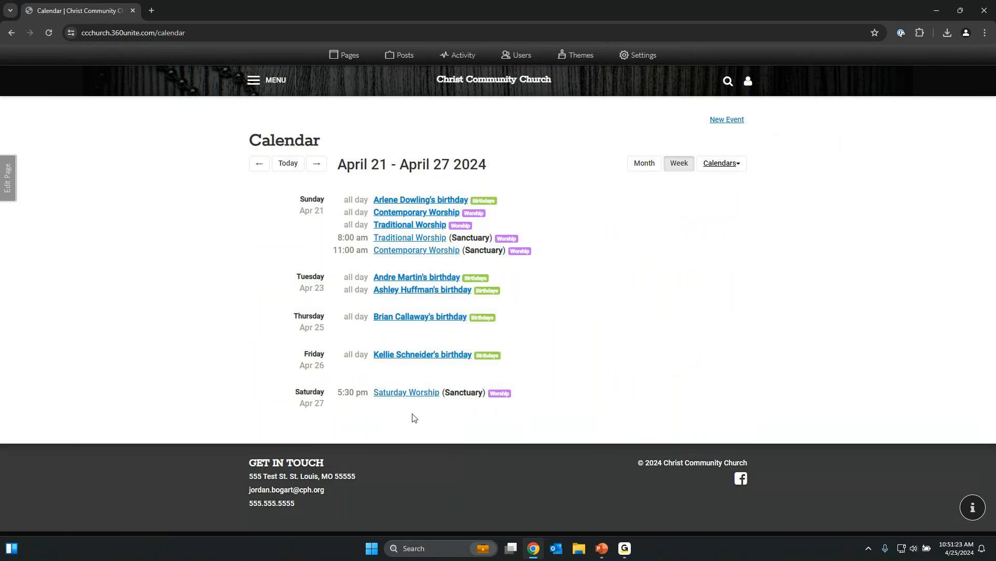
{"action": "left_click", "coordinate": [259, 164]}
{"action": "left_click", "coordinate": [316, 164]}
{"action": "left_click", "coordinate": [643, 165]}
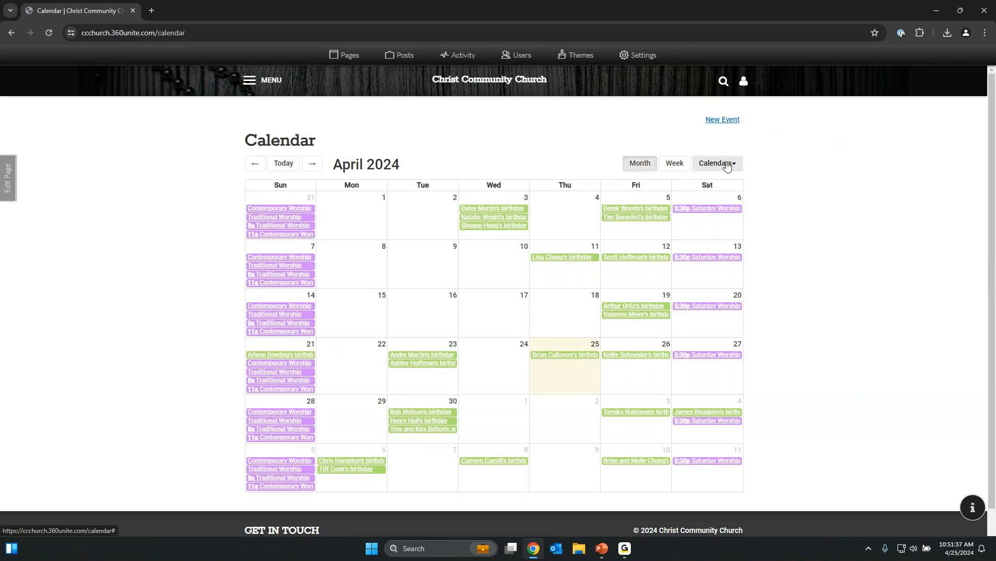
Uncheck Birthdays, Choir and Wedding Anniversaries so only the Worship calendar stays shown.
{"action": "left_click", "coordinate": [727, 165]}
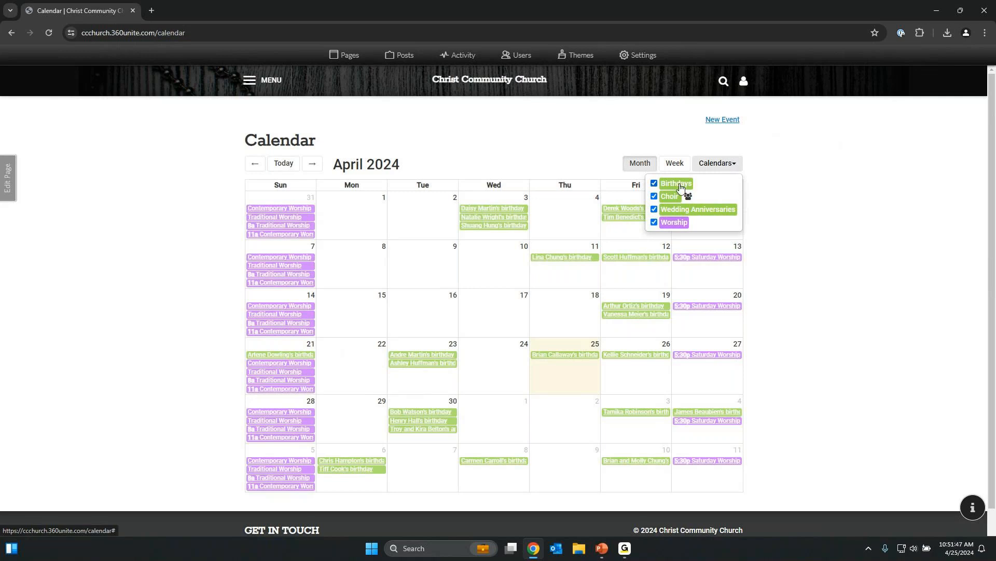
{"action": "left_click", "coordinate": [654, 184]}
{"action": "left_click", "coordinate": [654, 196]}
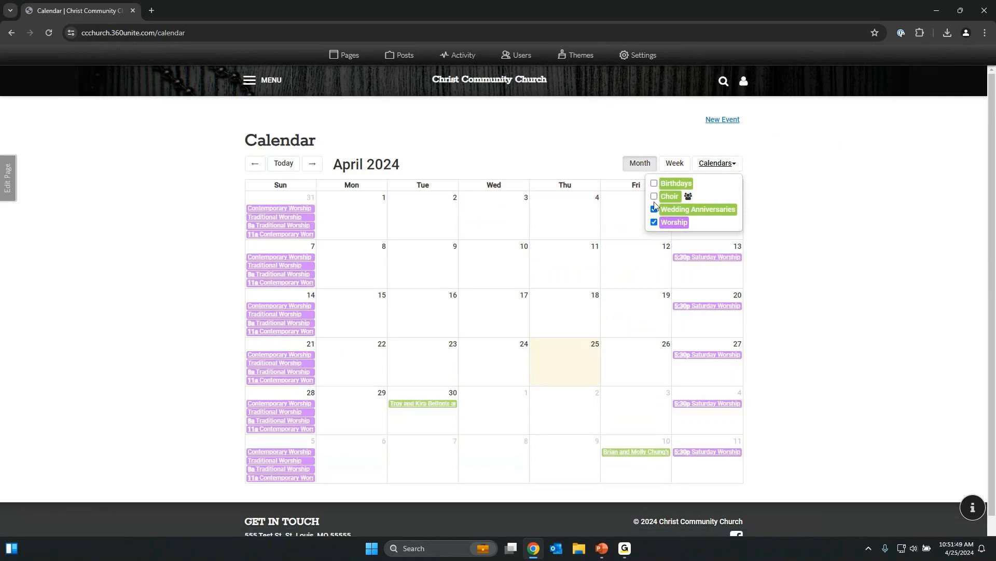
{"action": "left_click", "coordinate": [654, 209]}
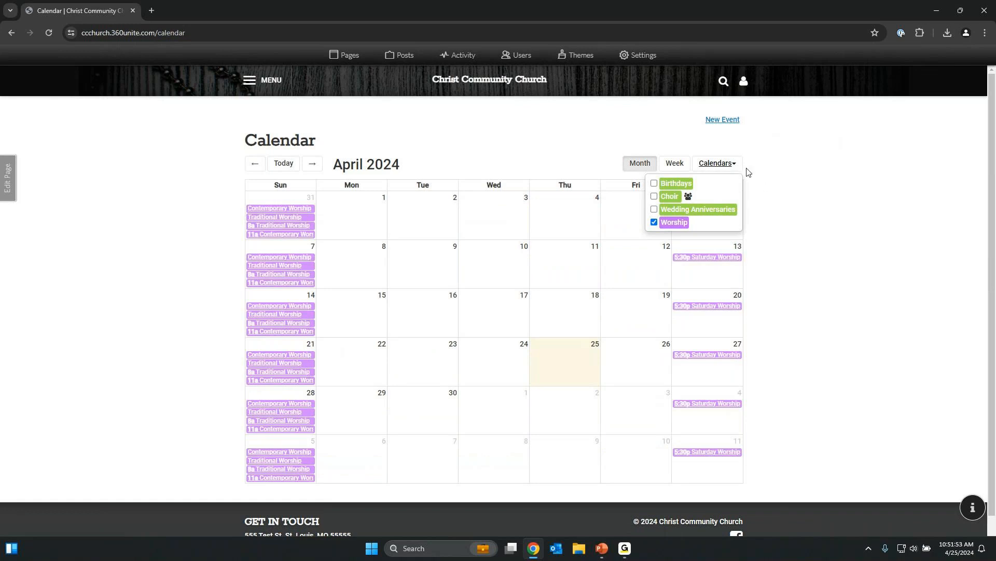
{"action": "left_click", "coordinate": [727, 166]}
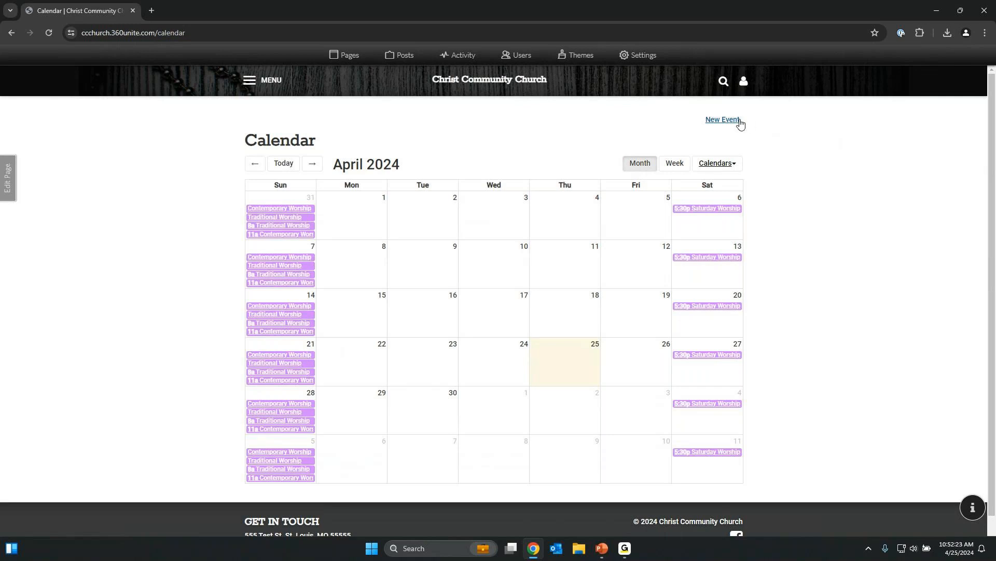
Create a new Apr 03 2024 event titled 'Wednesday Evening Worship' on the Worship calendar.
{"action": "left_click", "coordinate": [507, 208]}
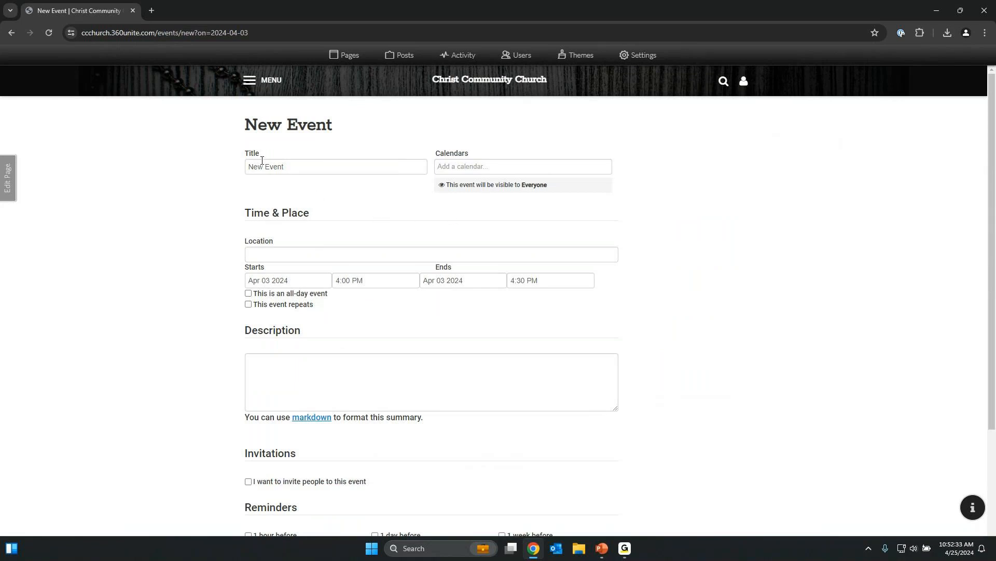
{"action": "left_click_drag", "start_coordinate": [309, 167], "coordinate": [235, 171]}
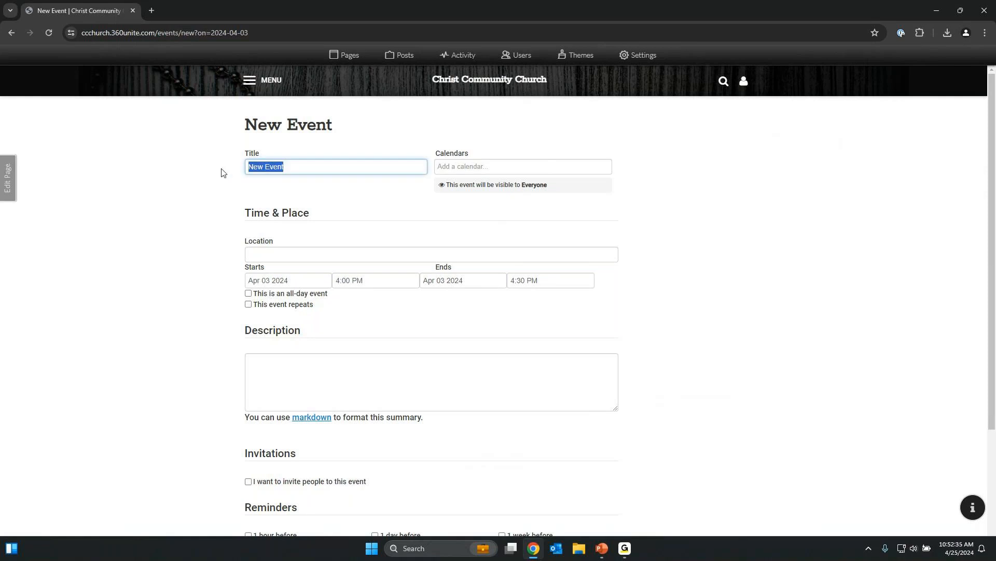
{"action": "key", "text": "BackSpace"}
{"action": "type", "text": "Wedense"}
{"action": "key", "text": "BackSpace"}
{"action": "key", "text": "BackSpace"}
{"action": "key", "text": "BackSpace"}
{"action": "type", "text": "nesday Evening Worship"}
{"action": "left_click", "coordinate": [590, 163]}
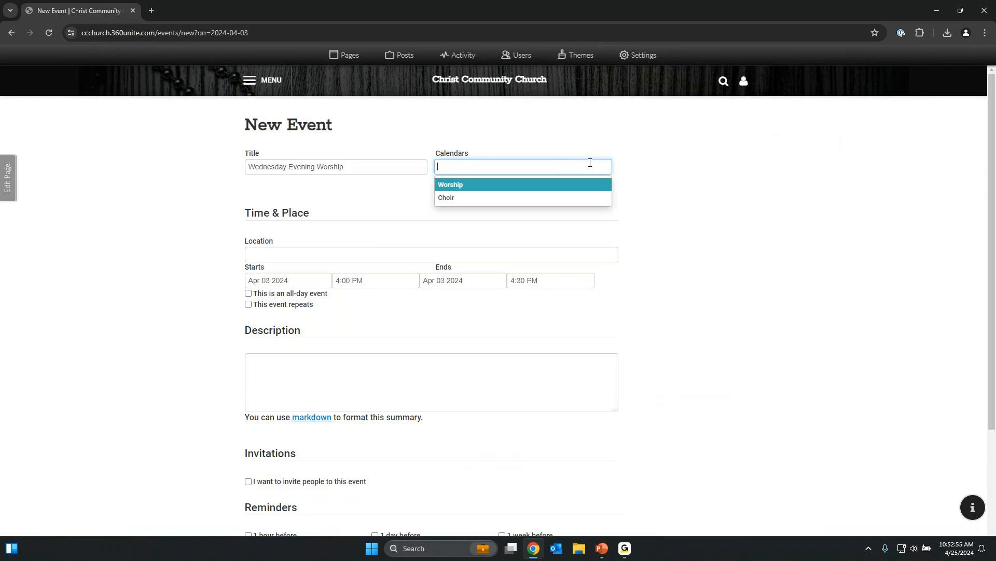
{"action": "left_click", "coordinate": [548, 186]}
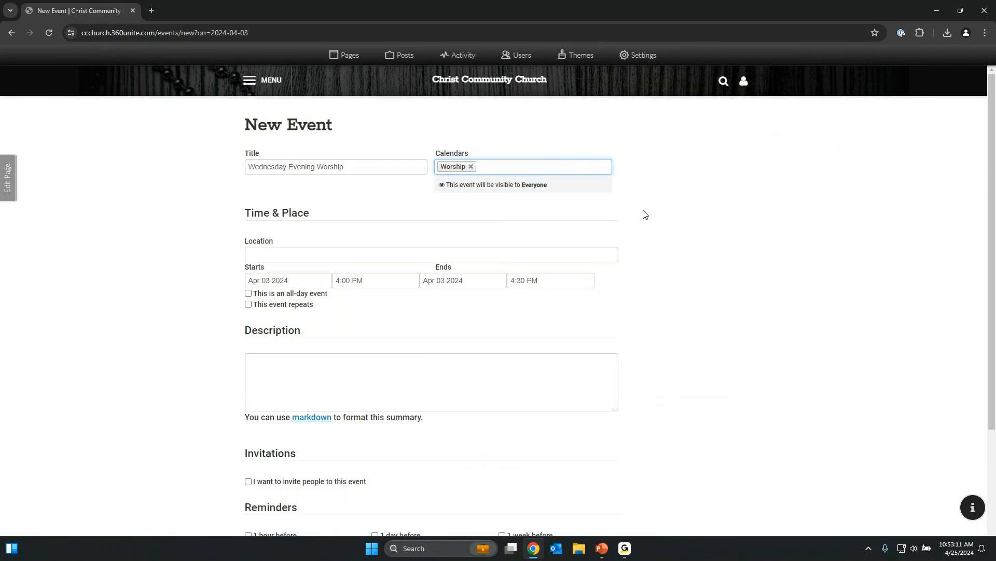
Set location Sanctuary, time 6:30–7:30 PM with all-day off, and check 'This event repeats'.
{"action": "left_click", "coordinate": [421, 251]}
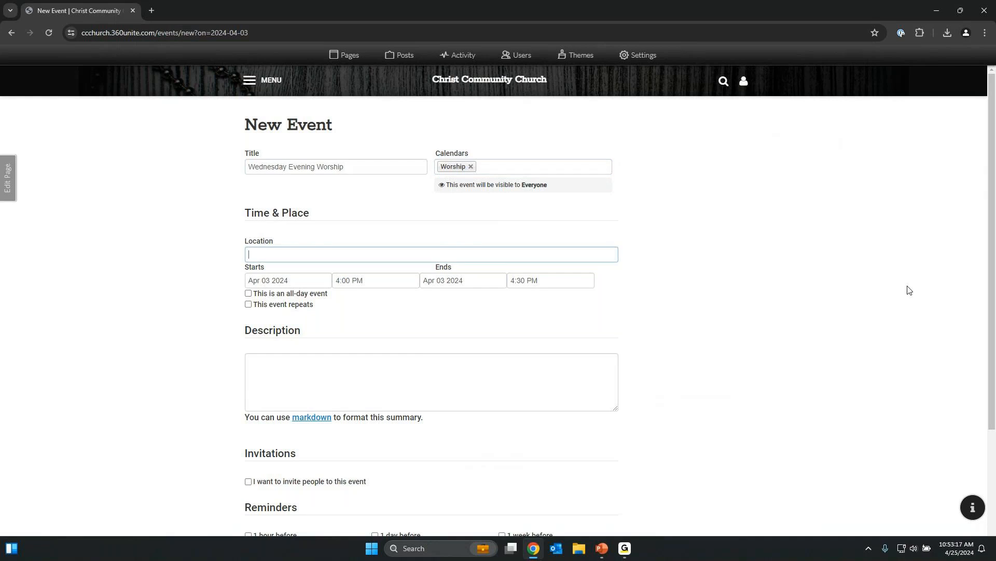
{"action": "type", "text": "Sanctuary"}
{"action": "left_click", "coordinate": [345, 277]}
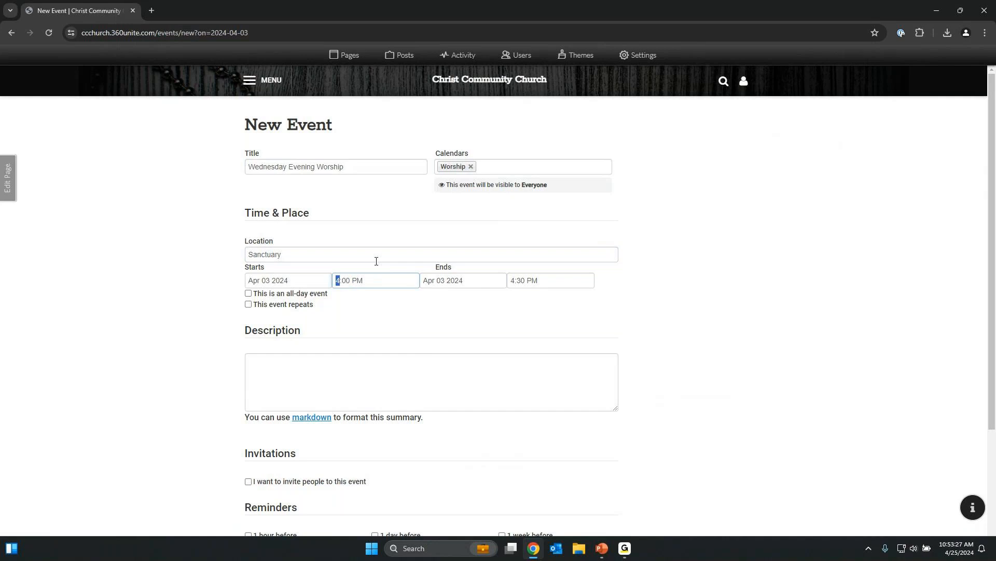
{"action": "key", "text": "Tab"}
{"action": "left_click", "coordinate": [255, 298]}
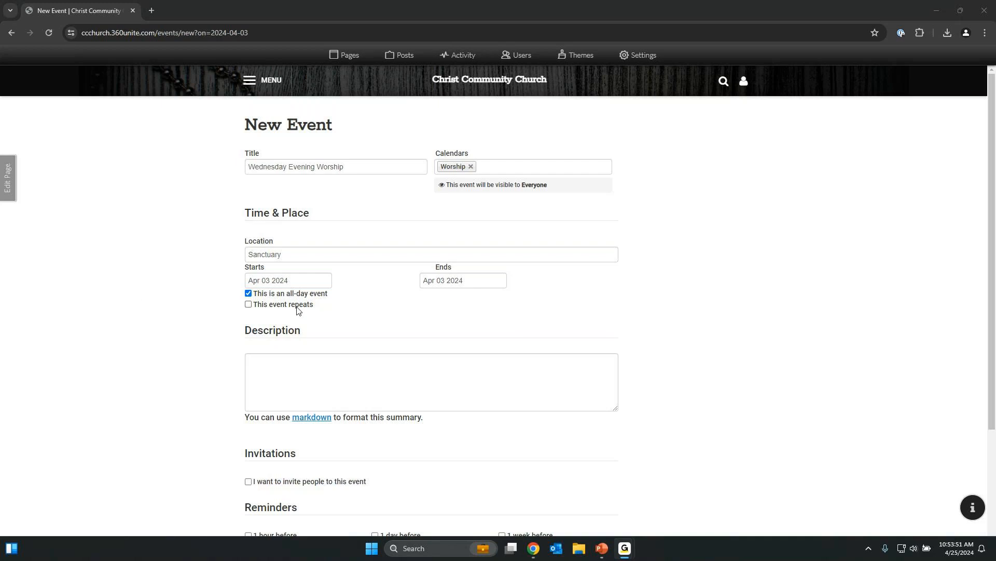
{"action": "left_click", "coordinate": [279, 298]}
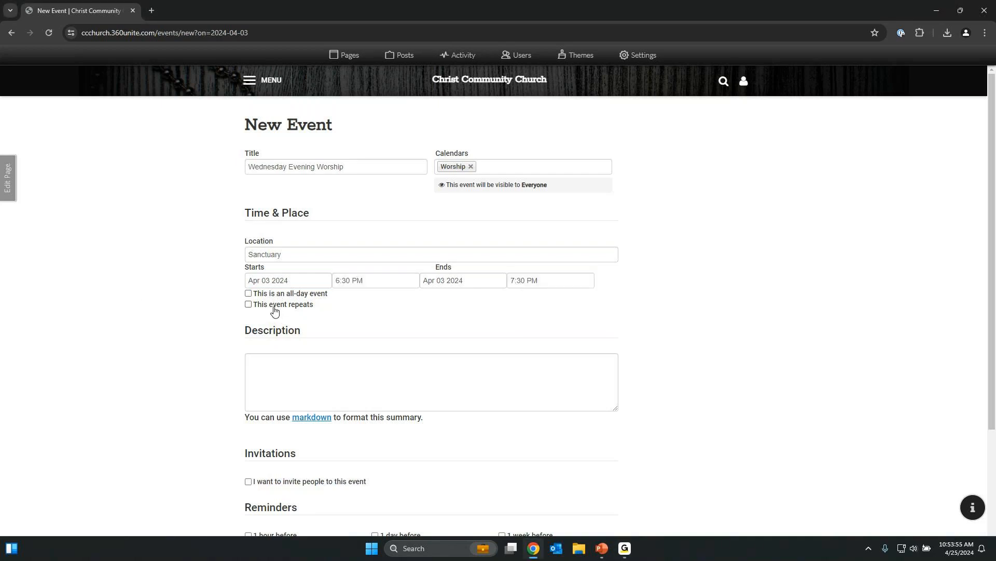
{"action": "left_click", "coordinate": [274, 311]}
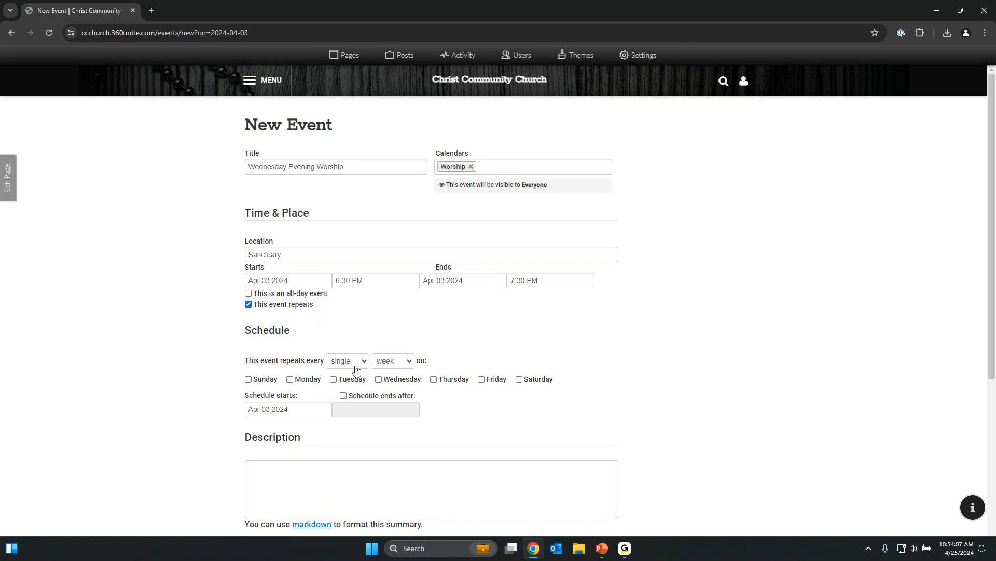
Set the event to repeat every single month.
{"action": "left_click", "coordinate": [336, 362]}
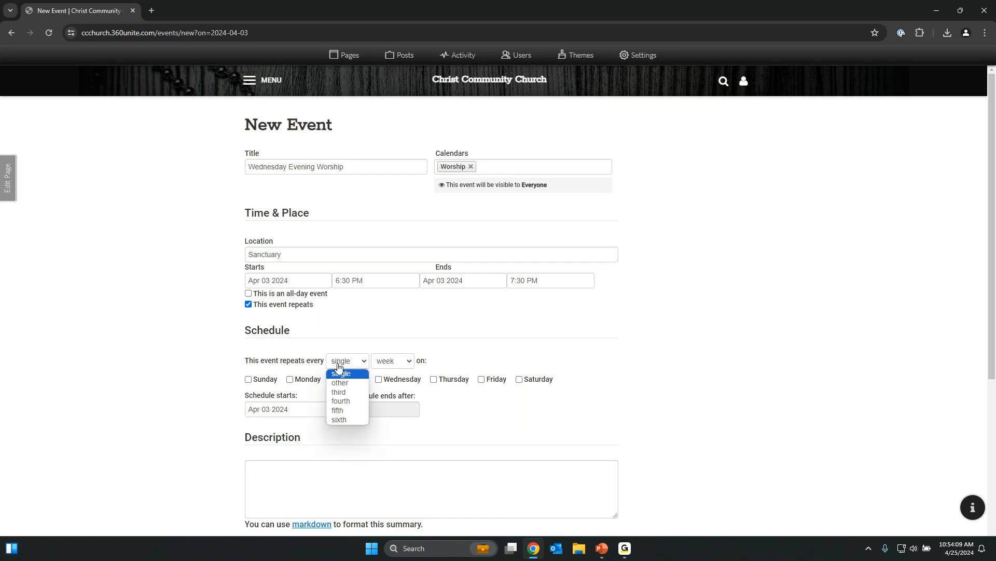
{"action": "left_click", "coordinate": [341, 384]}
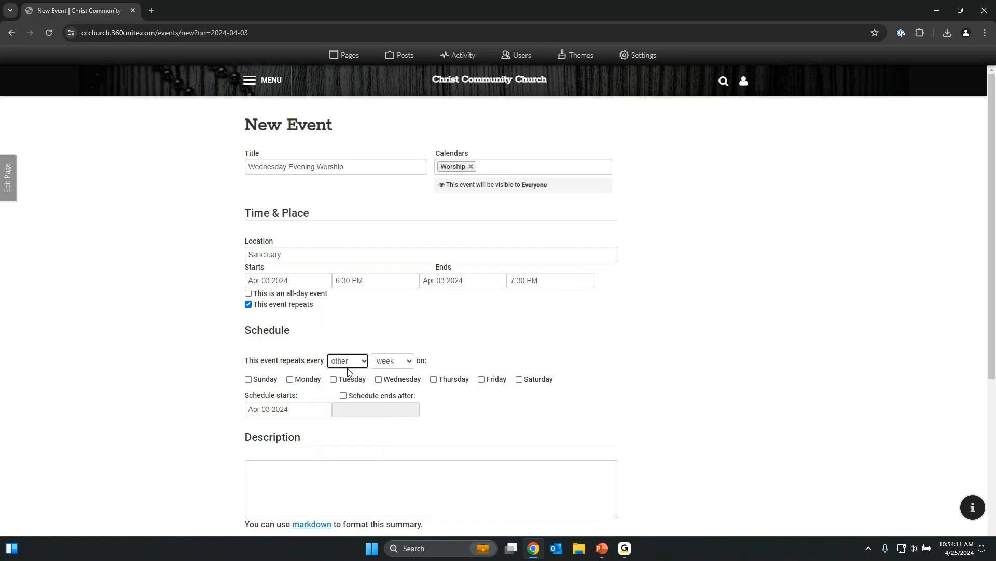
{"action": "left_click", "coordinate": [348, 365]}
{"action": "left_click", "coordinate": [349, 376]}
{"action": "left_click", "coordinate": [395, 362]}
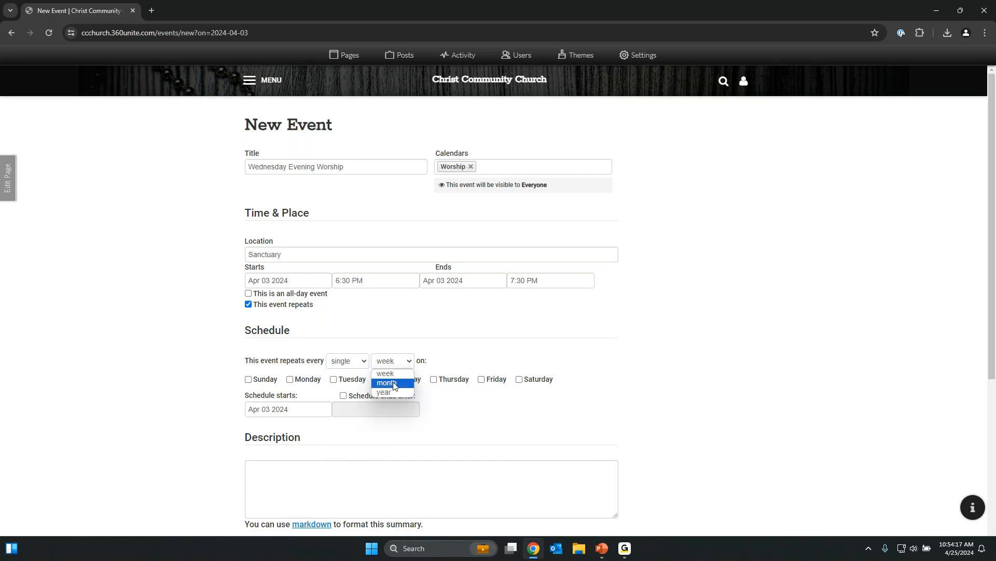
{"action": "left_click", "coordinate": [394, 384]}
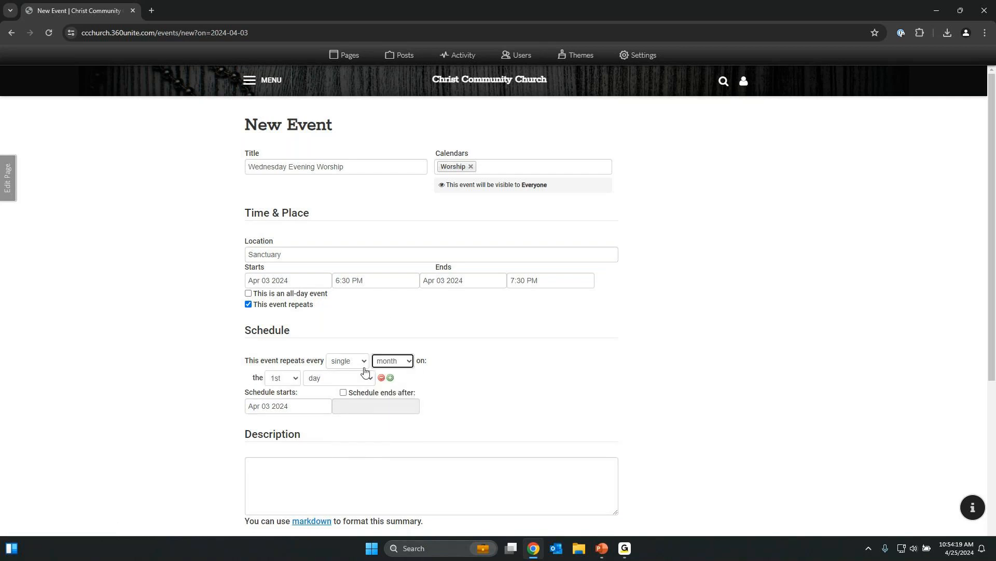
{"action": "left_click", "coordinate": [389, 362]}
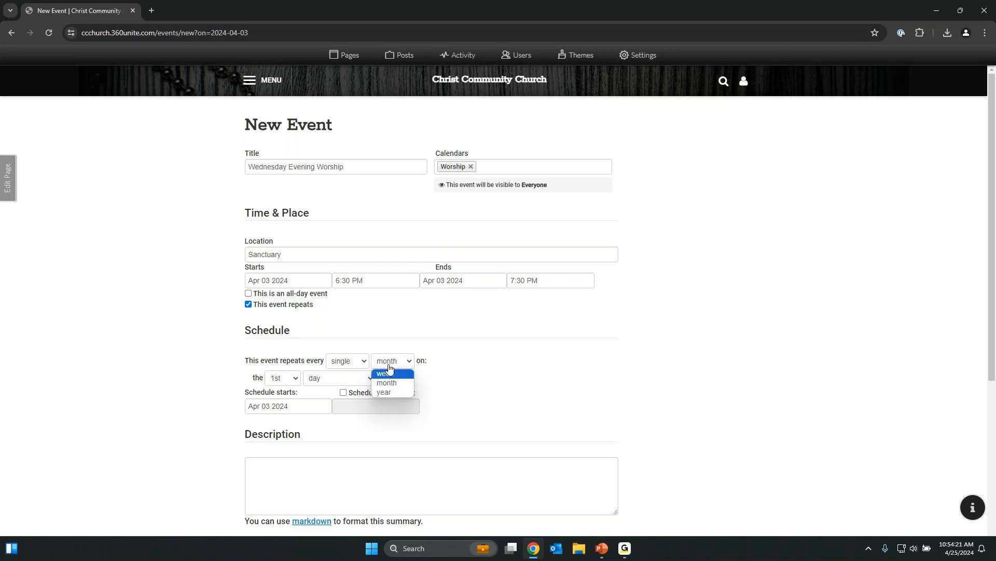
{"action": "left_click", "coordinate": [361, 365]}
{"action": "left_click", "coordinate": [397, 361]}
{"action": "left_click", "coordinate": [358, 362]}
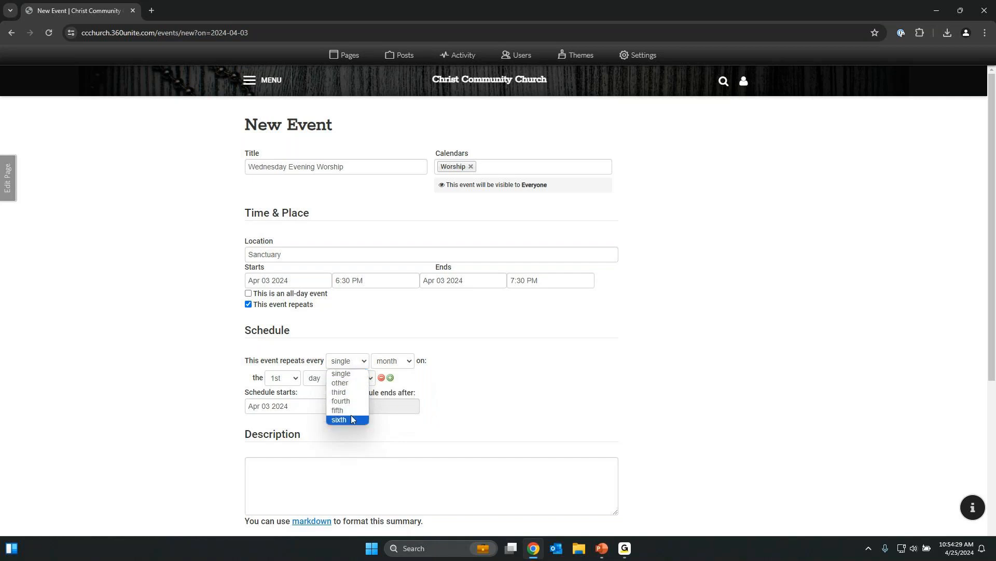
{"action": "left_click", "coordinate": [394, 351]}
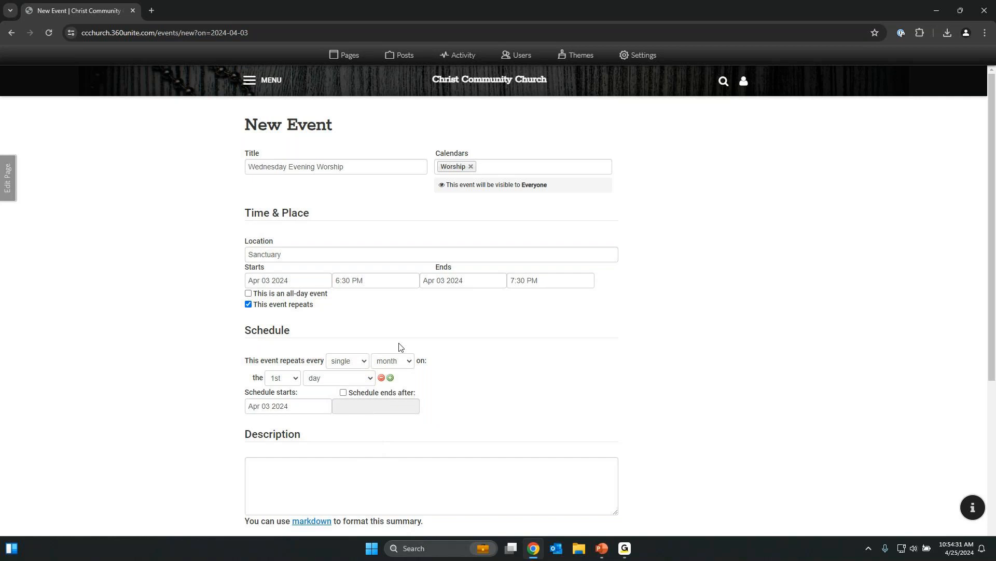
Add monthly repeat rules for the 1st Wednesday and the 3rd Wednesday.
{"action": "left_click", "coordinate": [337, 379]}
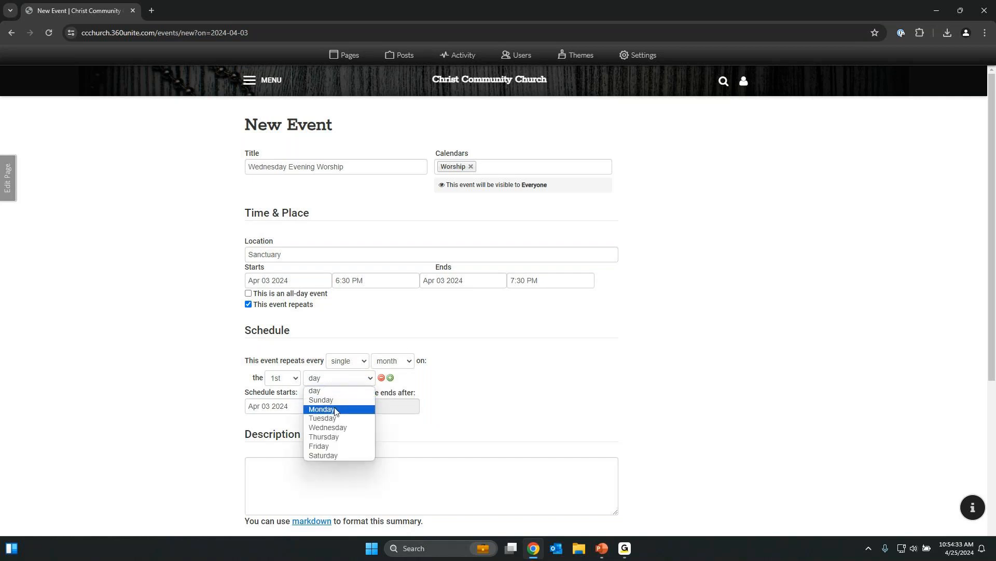
{"action": "left_click", "coordinate": [337, 427]}
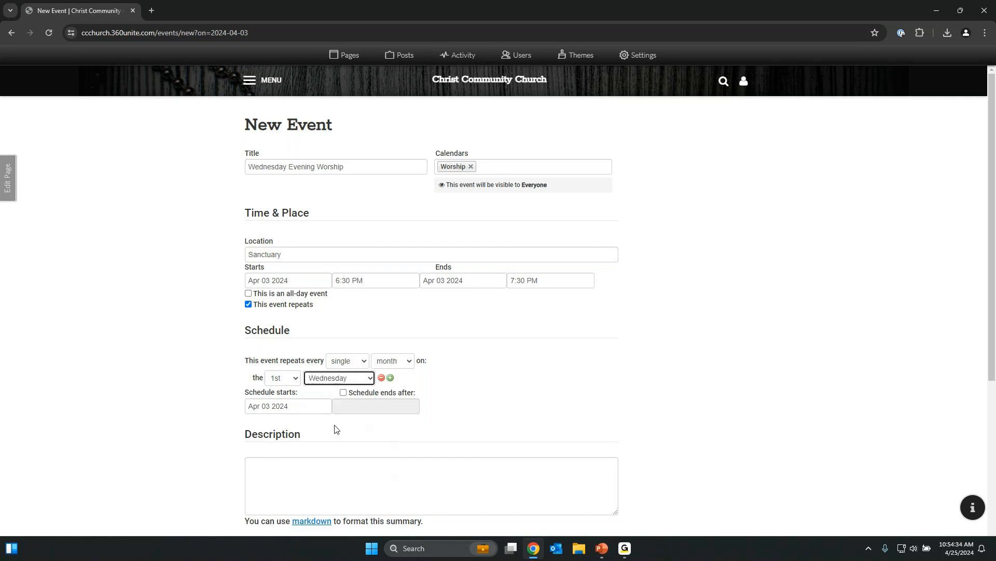
{"action": "left_click", "coordinate": [390, 378]}
{"action": "left_click", "coordinate": [283, 395]}
{"action": "left_click", "coordinate": [275, 225]}
{"action": "left_click", "coordinate": [337, 395]}
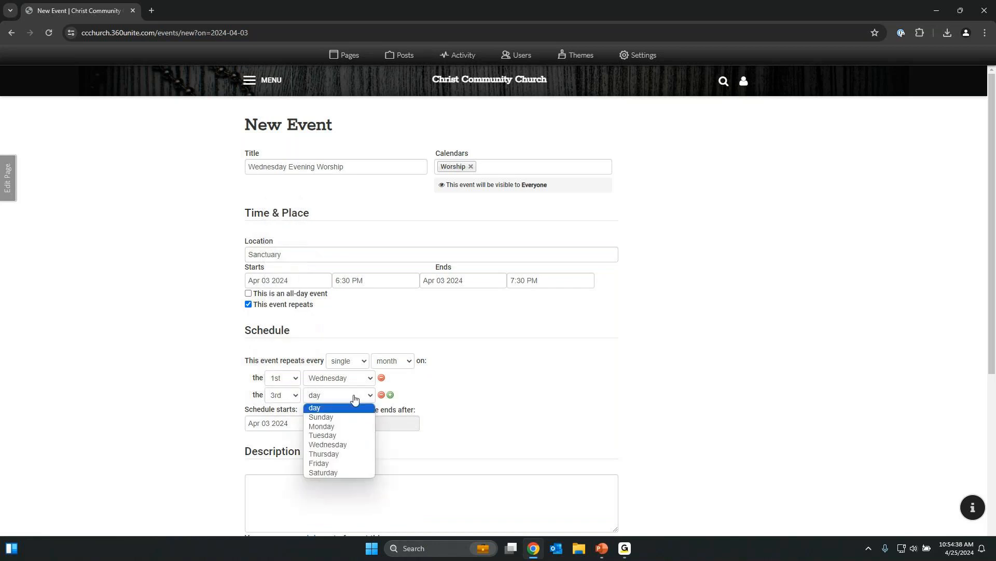
{"action": "left_click", "coordinate": [337, 447]}
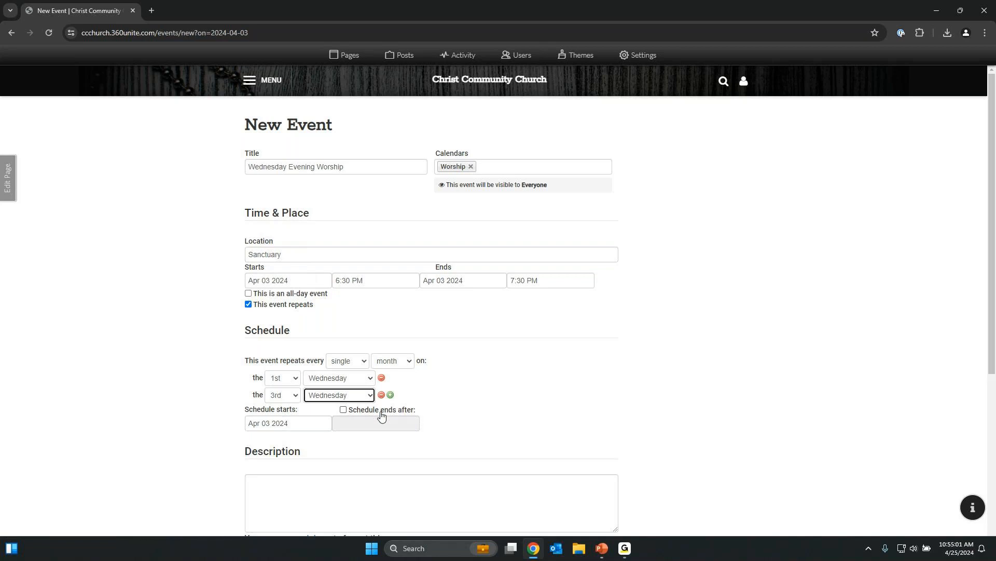
Make the schedule end after Aug 21 2024.
{"action": "left_click", "coordinate": [381, 410]}
{"action": "left_click", "coordinate": [383, 421]}
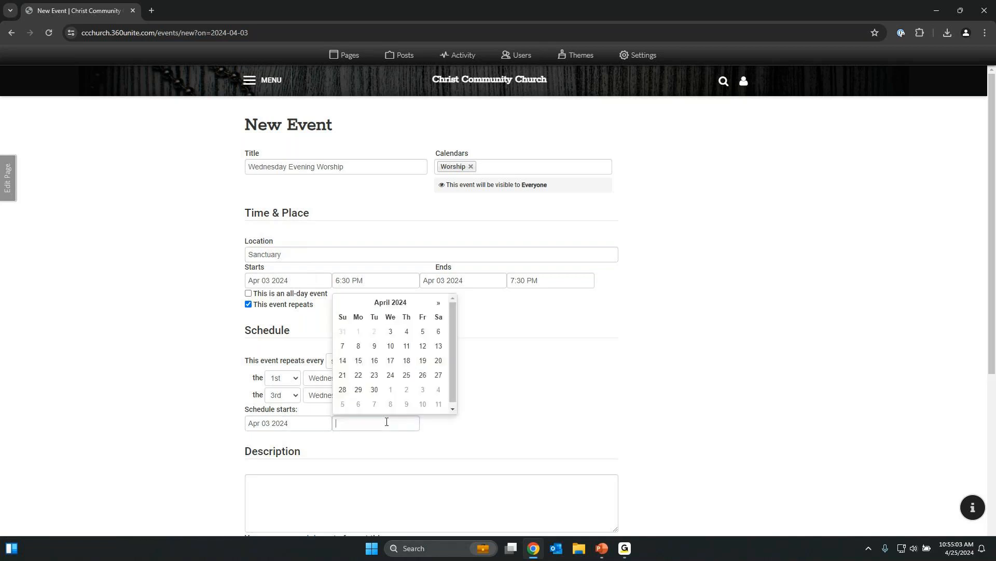
{"action": "left_click", "coordinate": [438, 303]}
{"action": "left_click", "coordinate": [438, 304]}
{"action": "left_click", "coordinate": [439, 304]}
{"action": "left_click", "coordinate": [438, 304]}
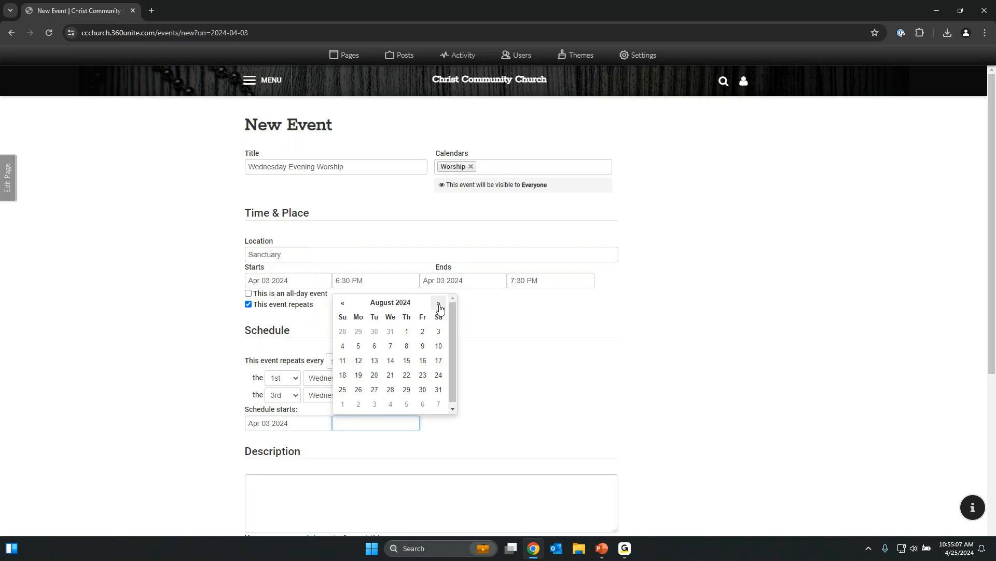
{"action": "left_click", "coordinate": [394, 377]}
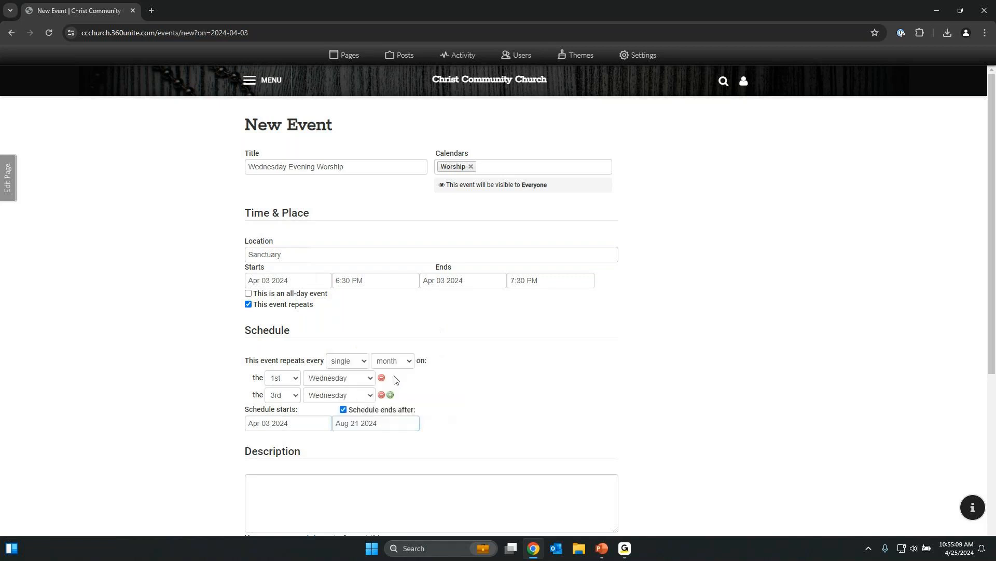
{"action": "left_click", "coordinate": [485, 409]}
{"action": "scroll", "coordinate": [484, 425], "scroll_direction": "down", "scroll_amount": 1}
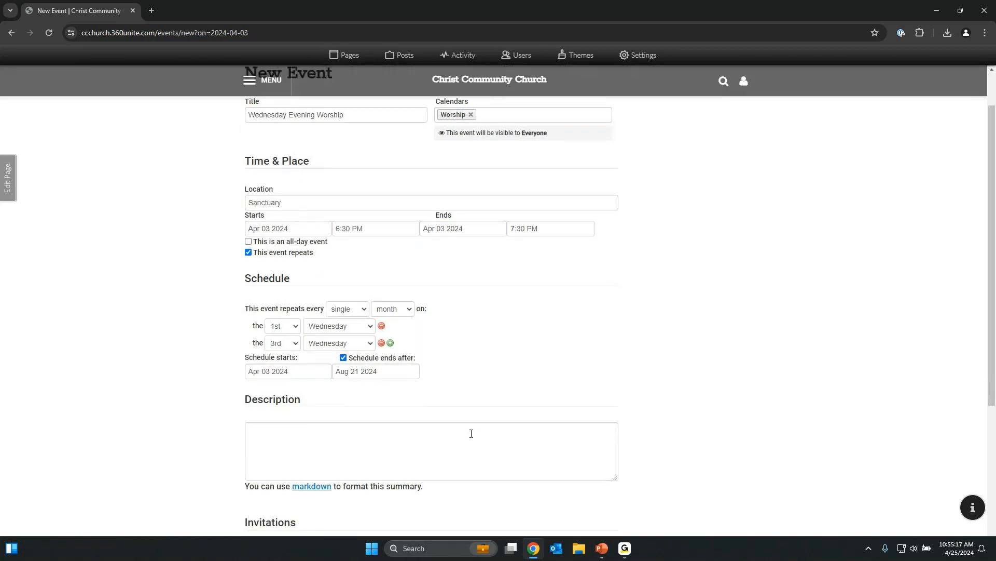
{"action": "scroll", "coordinate": [471, 434], "scroll_direction": "down", "scroll_amount": 4}
Uncheck 'I want to invite people to this event' so no invitees are set.
{"action": "left_click", "coordinate": [396, 235]}
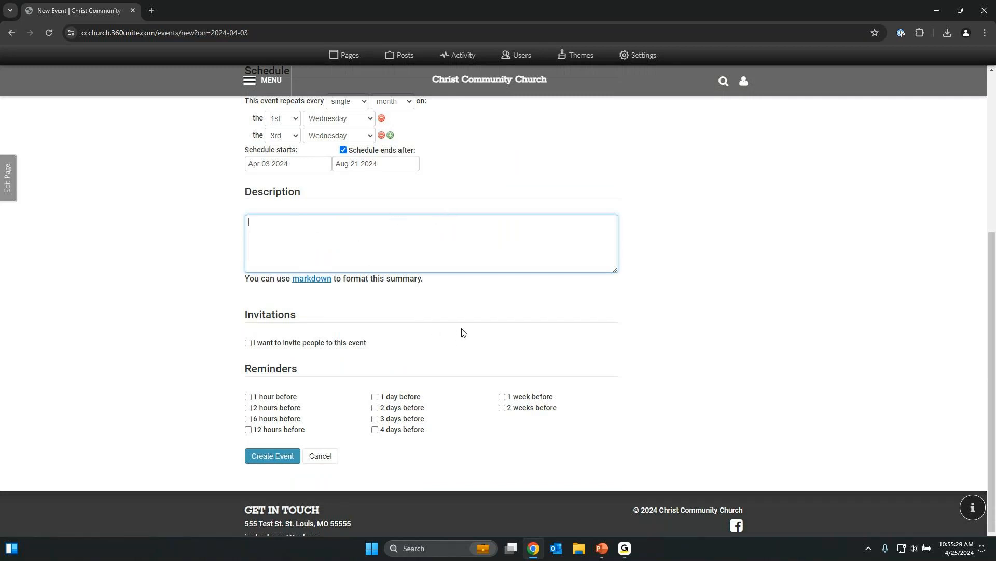
{"action": "left_click", "coordinate": [304, 343]}
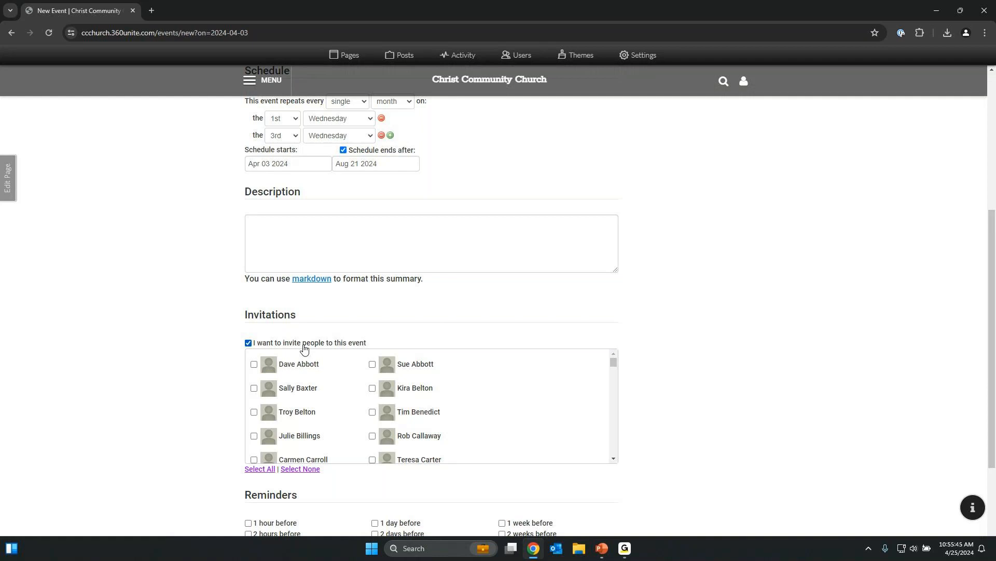
{"action": "scroll", "coordinate": [312, 394], "scroll_direction": "down", "scroll_amount": 2}
{"action": "scroll", "coordinate": [332, 418], "scroll_direction": "up", "scroll_amount": 2}
{"action": "scroll", "coordinate": [729, 363], "scroll_direction": "down", "scroll_amount": 3}
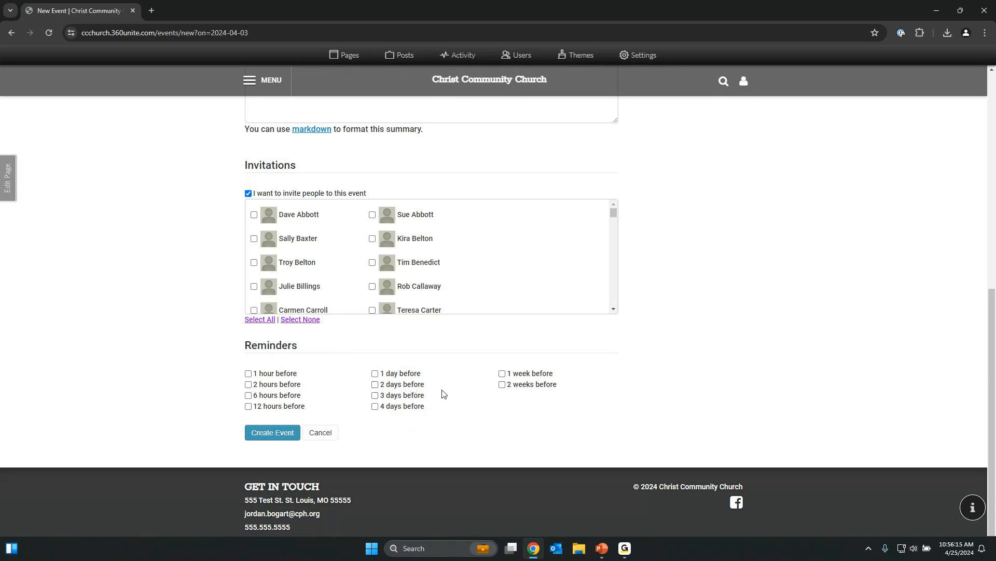
{"action": "left_click", "coordinate": [248, 194]}
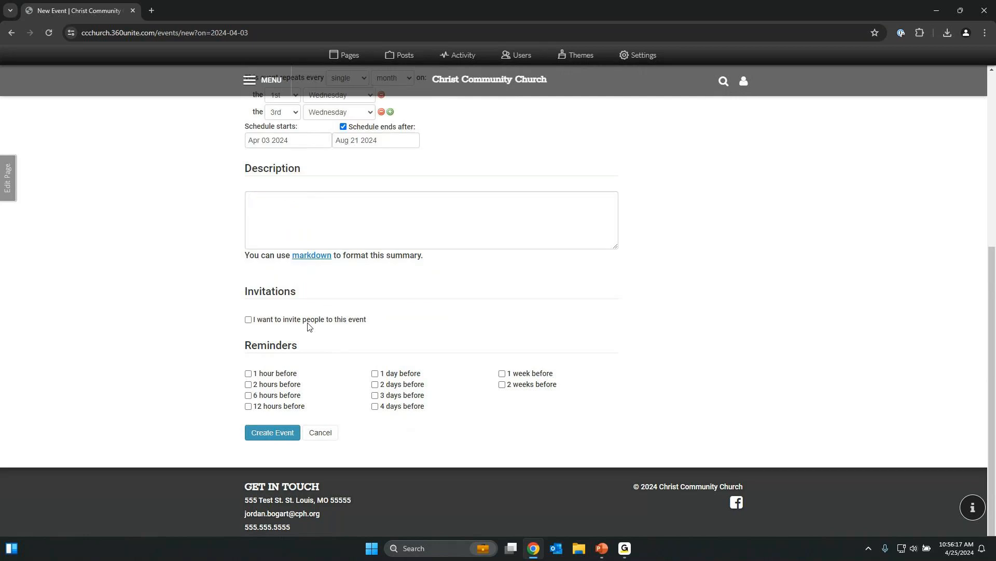
Create the Wednesday Evening Worship event and reveal the site's MENU navigation.
{"action": "left_click", "coordinate": [291, 439]}
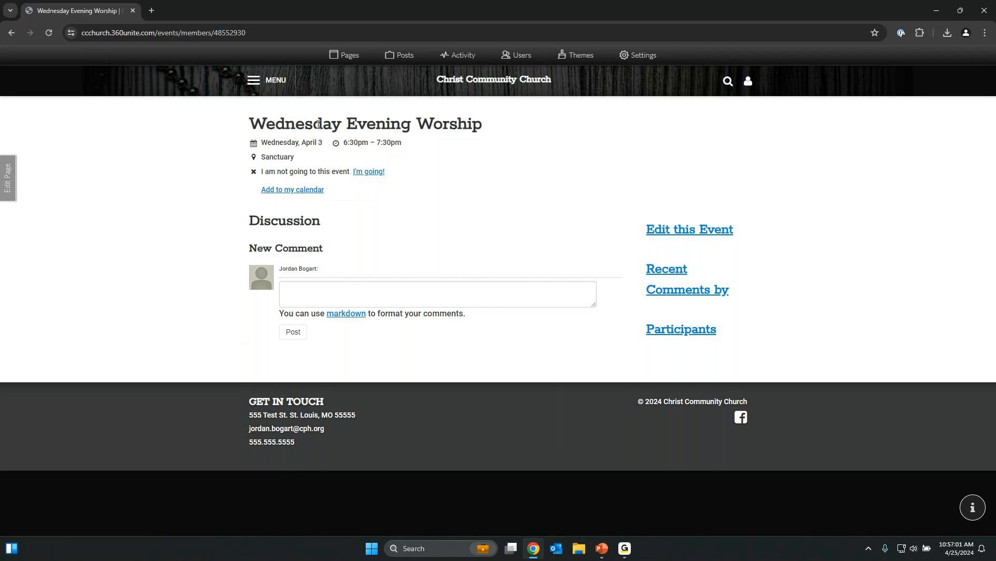
{"action": "left_click", "coordinate": [275, 82]}
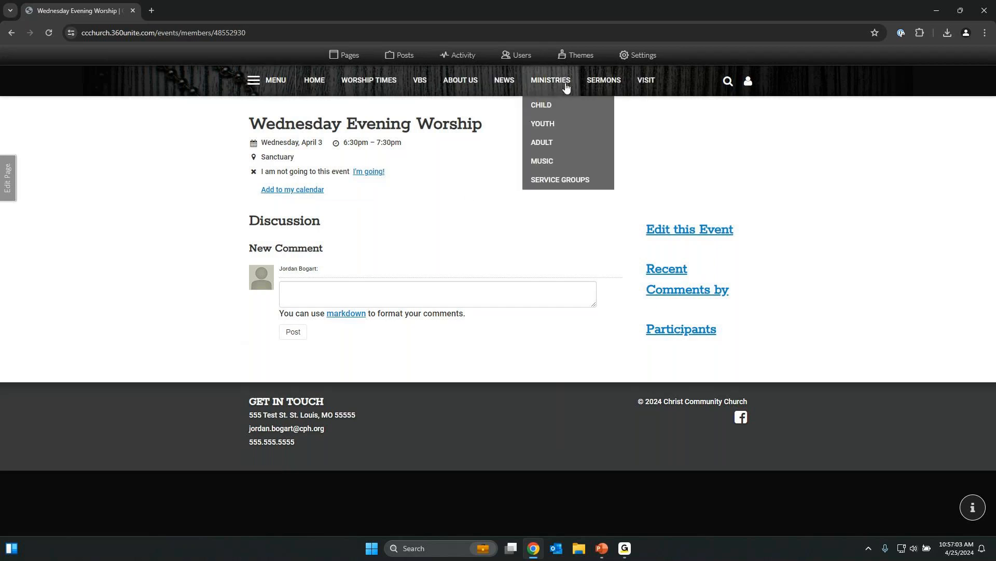
Open NEWS > CALENDAR and page forward from May through August 2024.
{"action": "mouse_move", "coordinate": [507, 86]}
{"action": "left_click", "coordinate": [508, 103]}
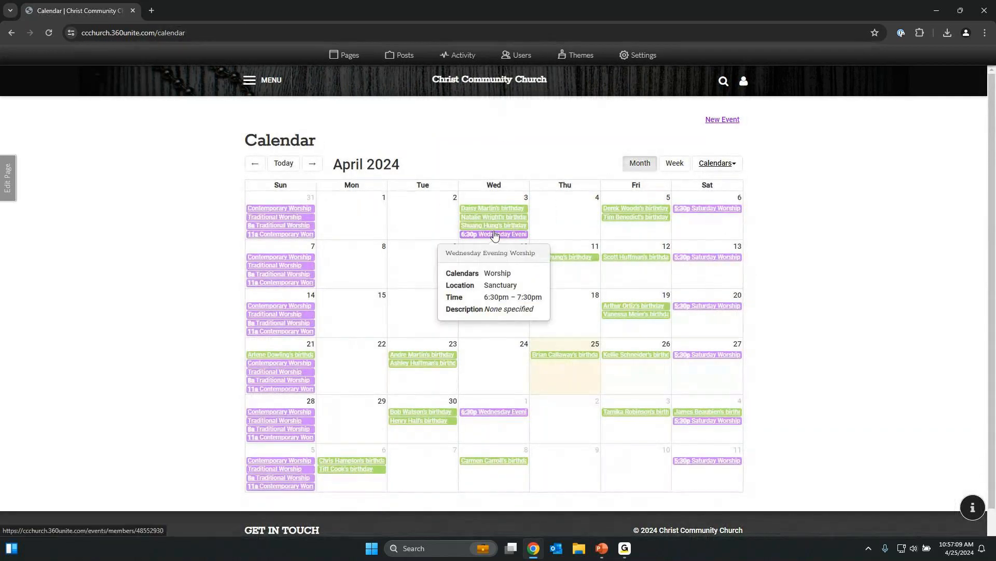
{"action": "mouse_move", "coordinate": [503, 238]}
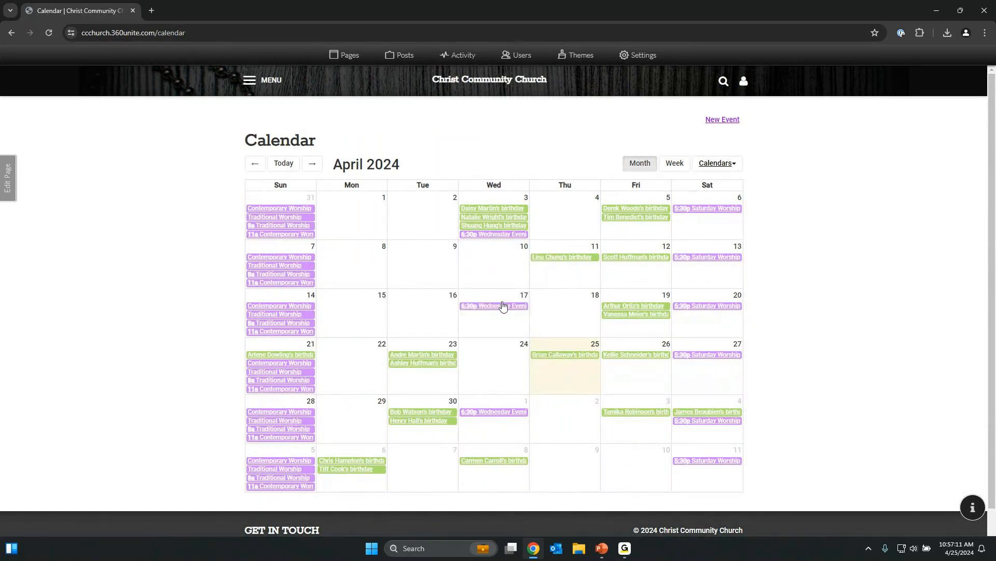
{"action": "left_click", "coordinate": [312, 165]}
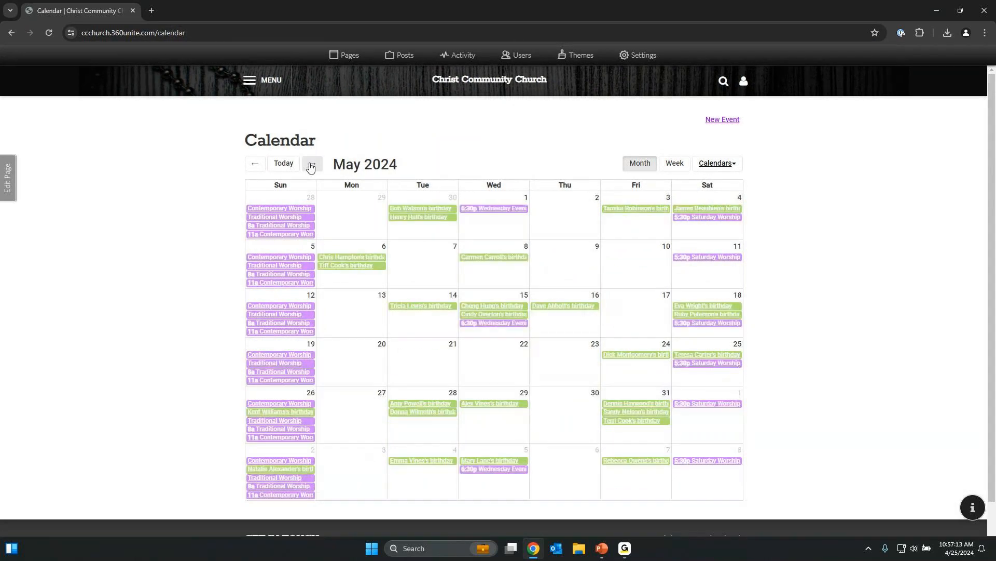
{"action": "left_click", "coordinate": [312, 165]}
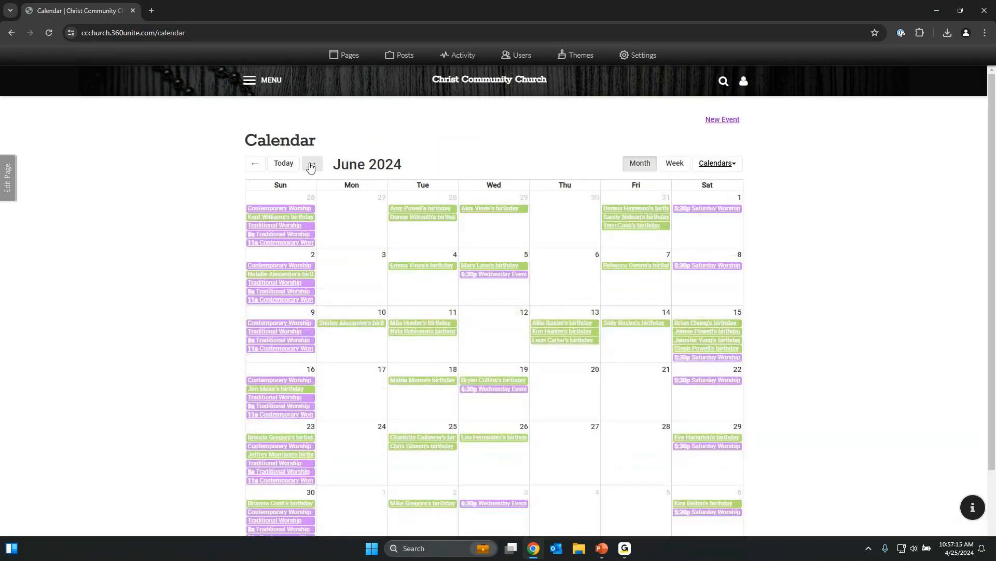
{"action": "left_click", "coordinate": [311, 165]}
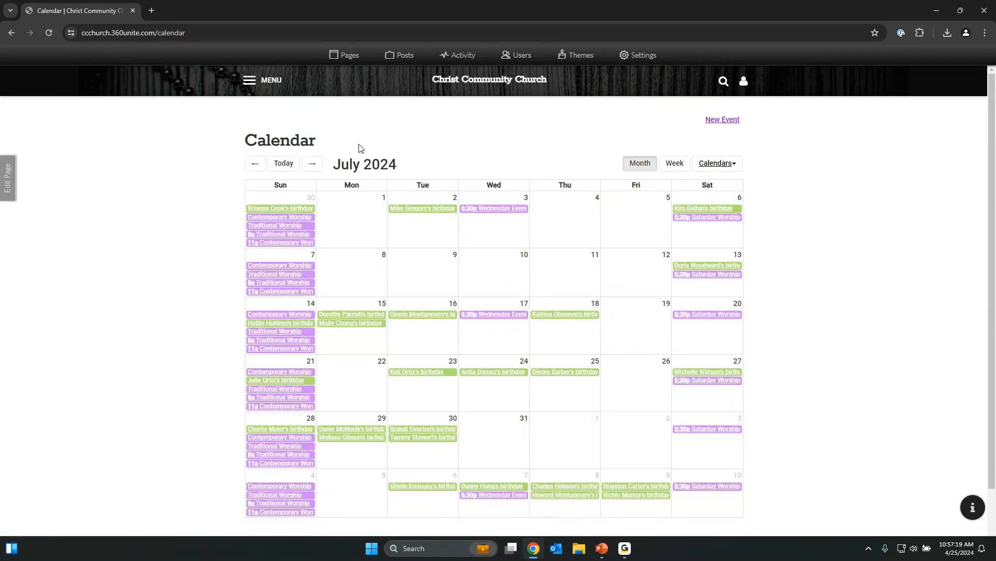
{"action": "left_click", "coordinate": [312, 164]}
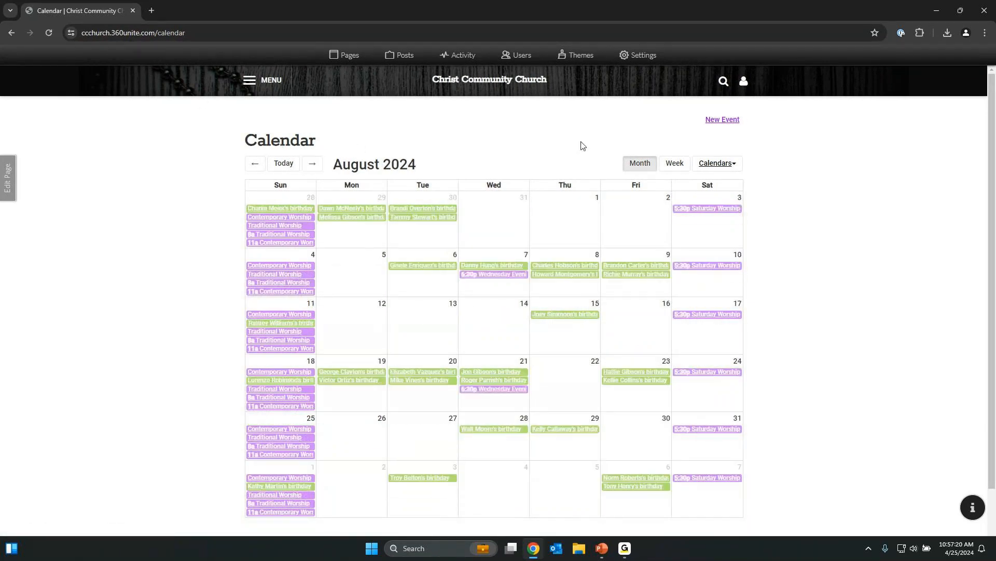
Return to July 2024 and open the July 17 Wednesday Evening Worship event.
{"action": "mouse_move", "coordinate": [509, 391]}
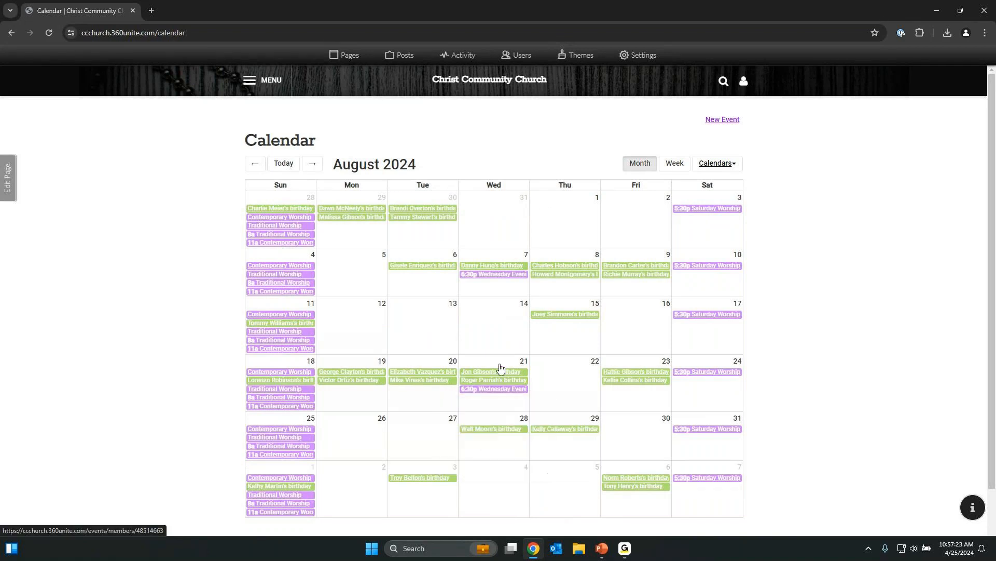
{"action": "left_click", "coordinate": [256, 164]}
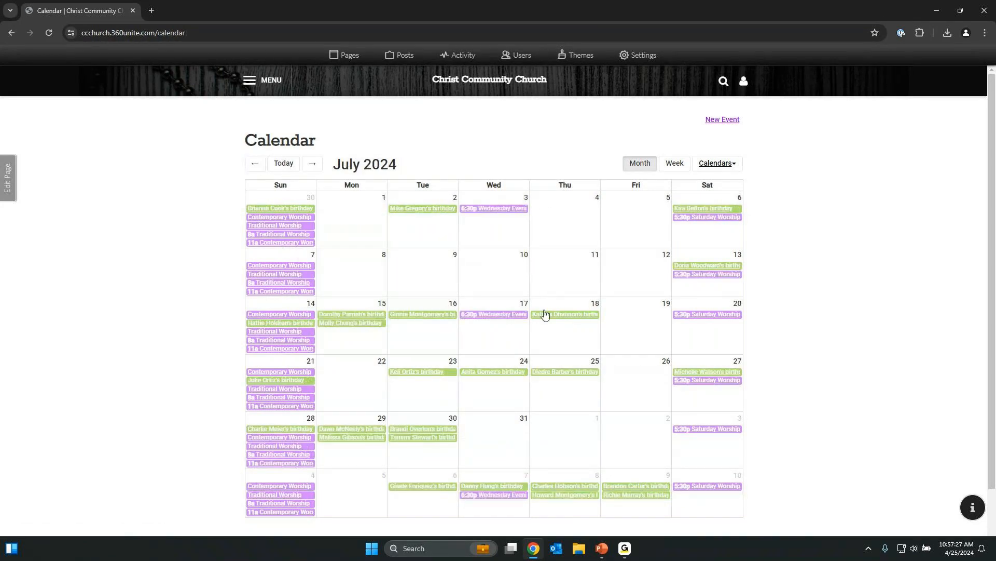
{"action": "mouse_move", "coordinate": [515, 321]}
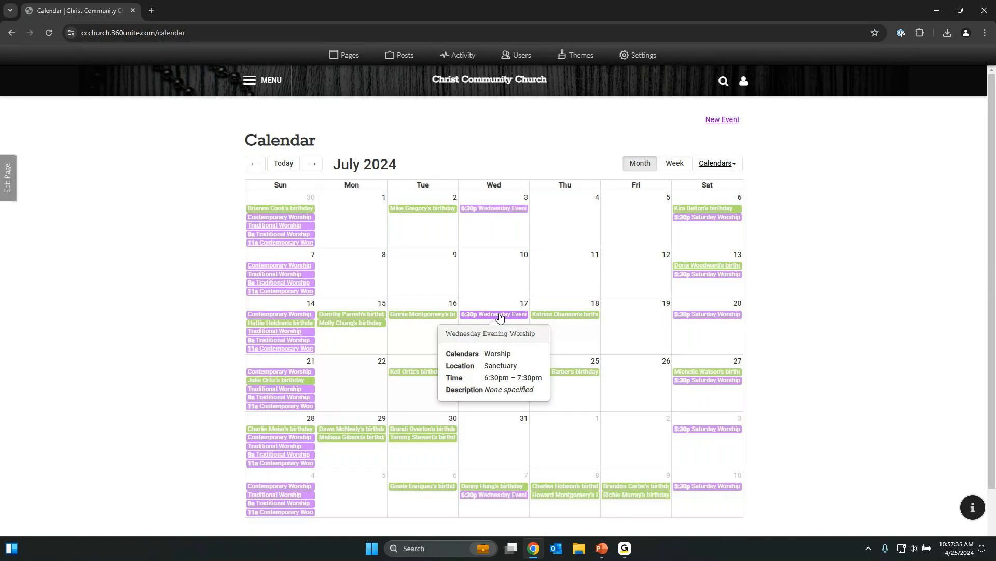
{"action": "left_click", "coordinate": [500, 316]}
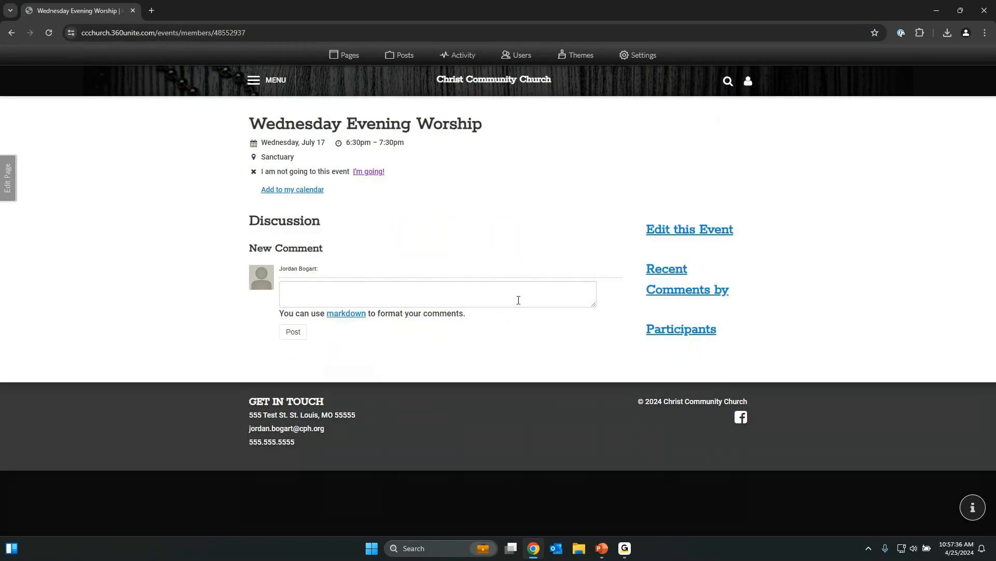
Edit the July 17 event and select 'Update all future events'.
{"action": "left_click", "coordinate": [672, 229]}
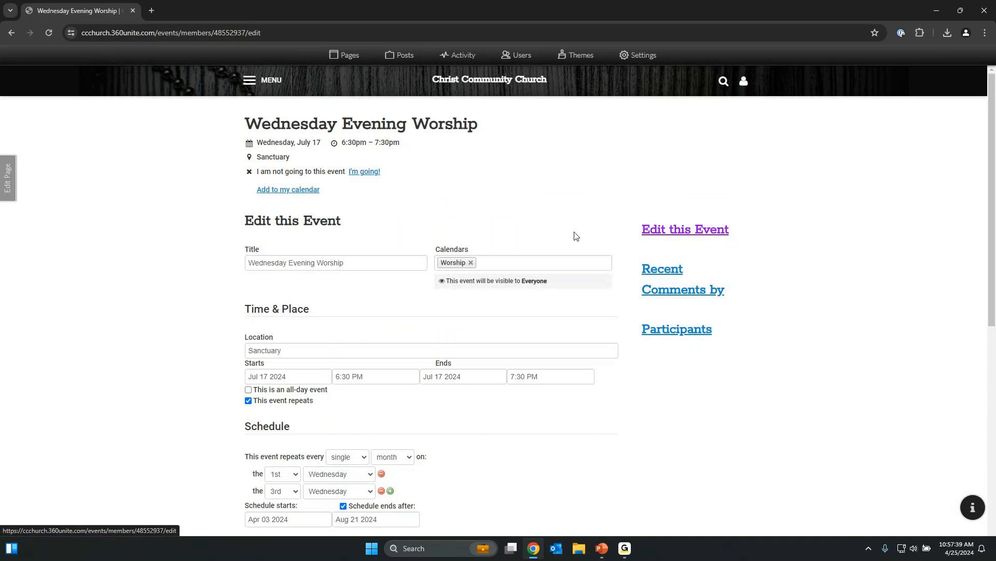
{"action": "scroll", "coordinate": [271, 281], "scroll_direction": "down", "scroll_amount": 3}
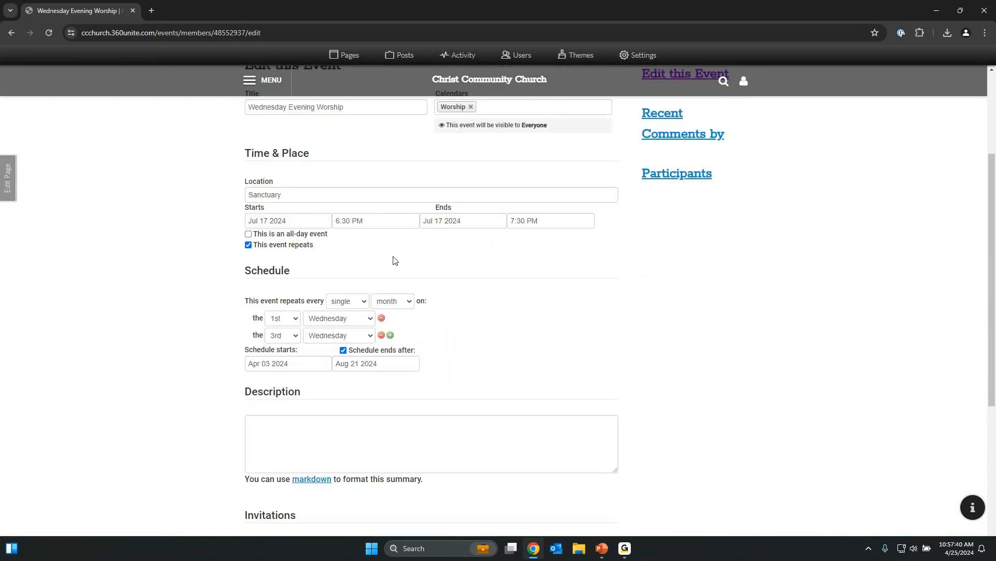
{"action": "scroll", "coordinate": [602, 265], "scroll_direction": "up", "scroll_amount": 2}
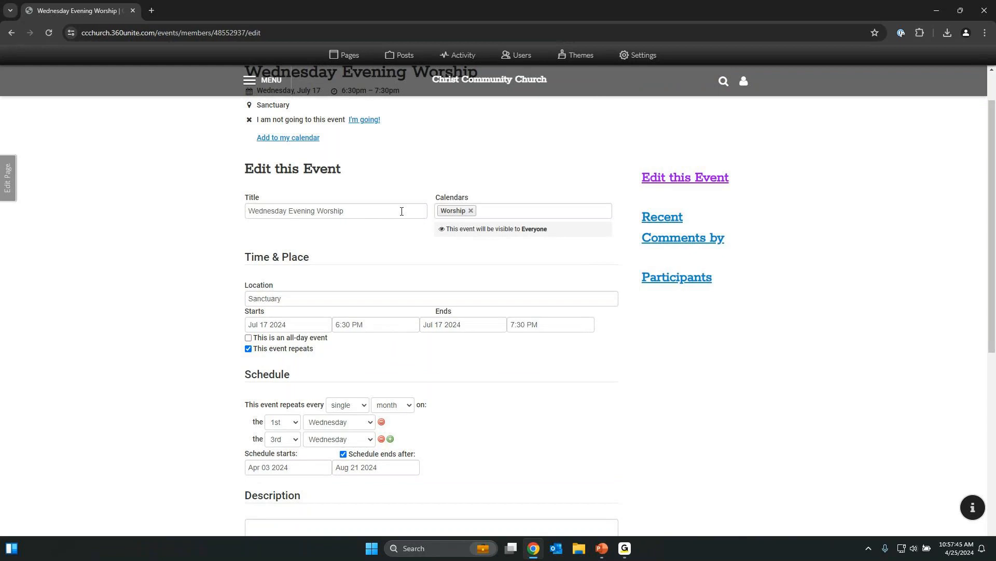
{"action": "scroll", "coordinate": [340, 301], "scroll_direction": "down", "scroll_amount": 4}
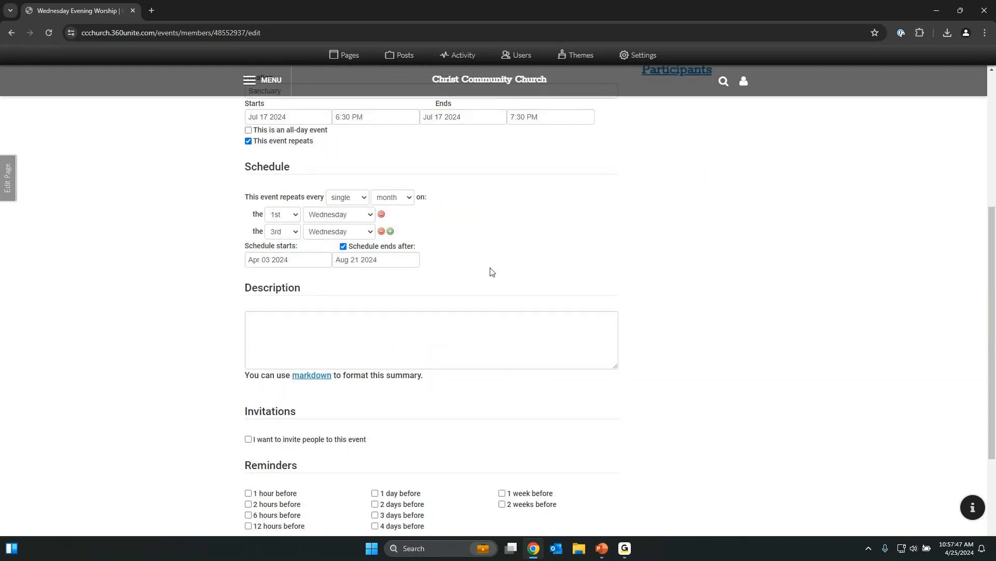
{"action": "scroll", "coordinate": [492, 272], "scroll_direction": "down", "scroll_amount": 2}
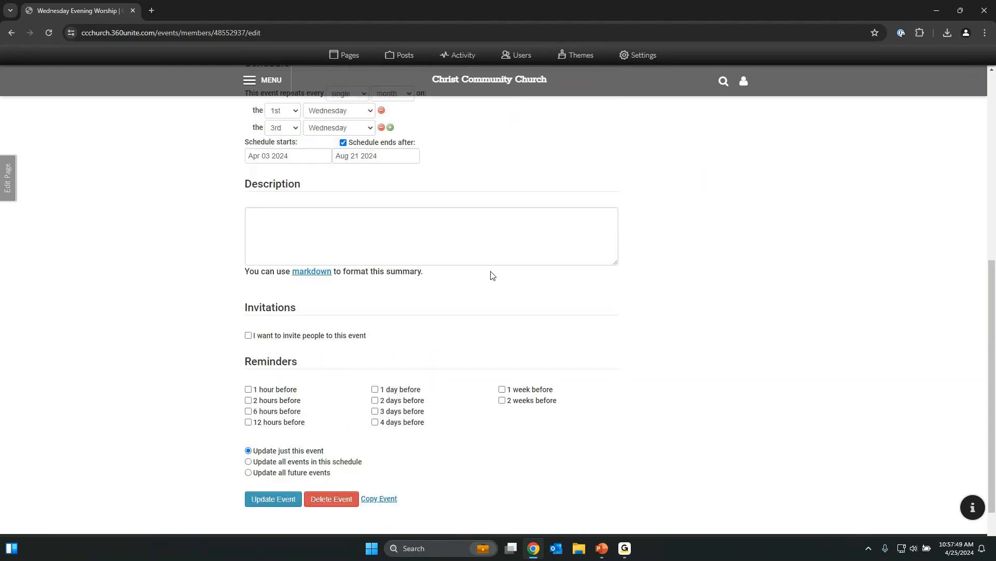
{"action": "scroll", "coordinate": [493, 275], "scroll_direction": "up", "scroll_amount": 7}
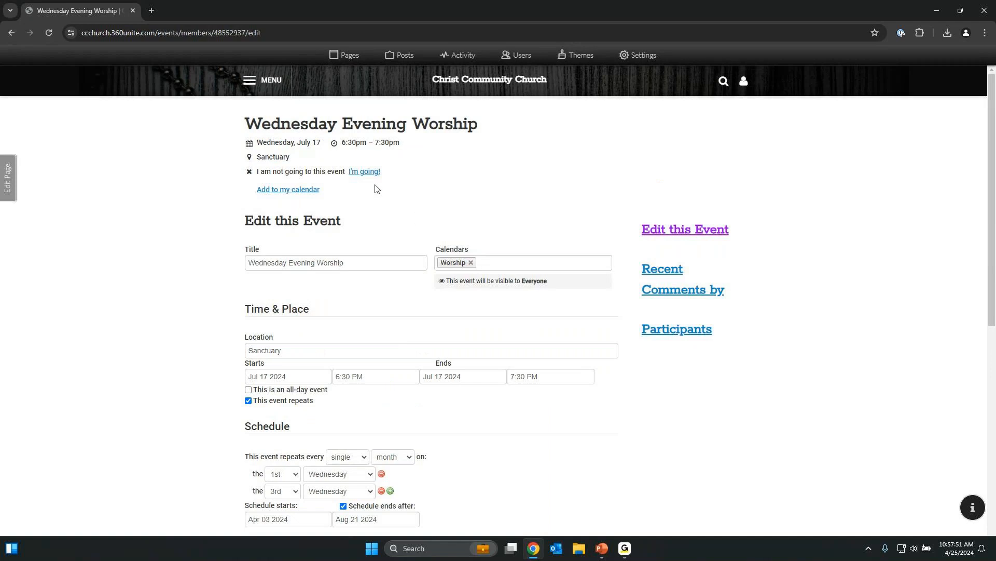
{"action": "scroll", "coordinate": [423, 273], "scroll_direction": "down", "scroll_amount": 2}
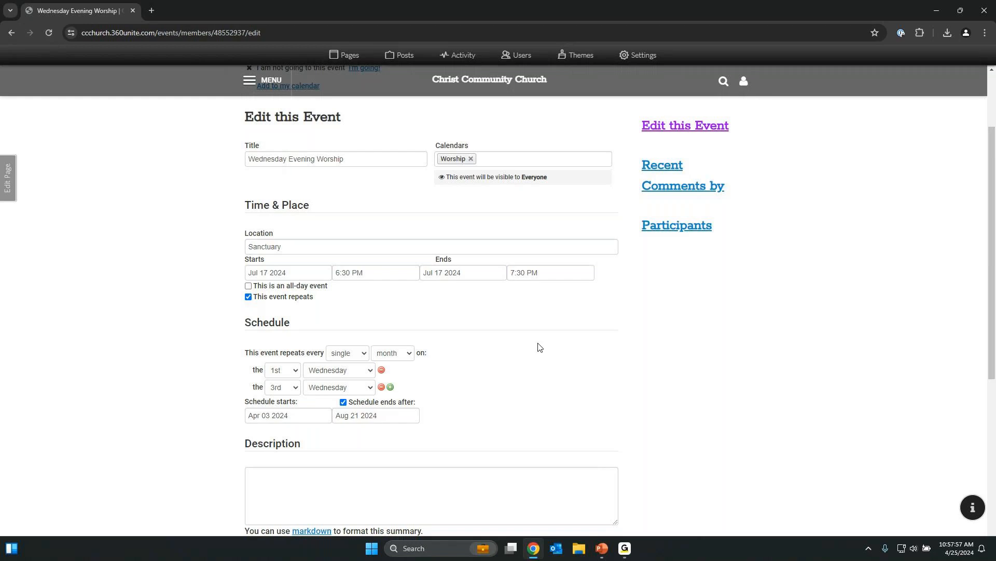
{"action": "scroll", "coordinate": [539, 347], "scroll_direction": "down", "scroll_amount": 3}
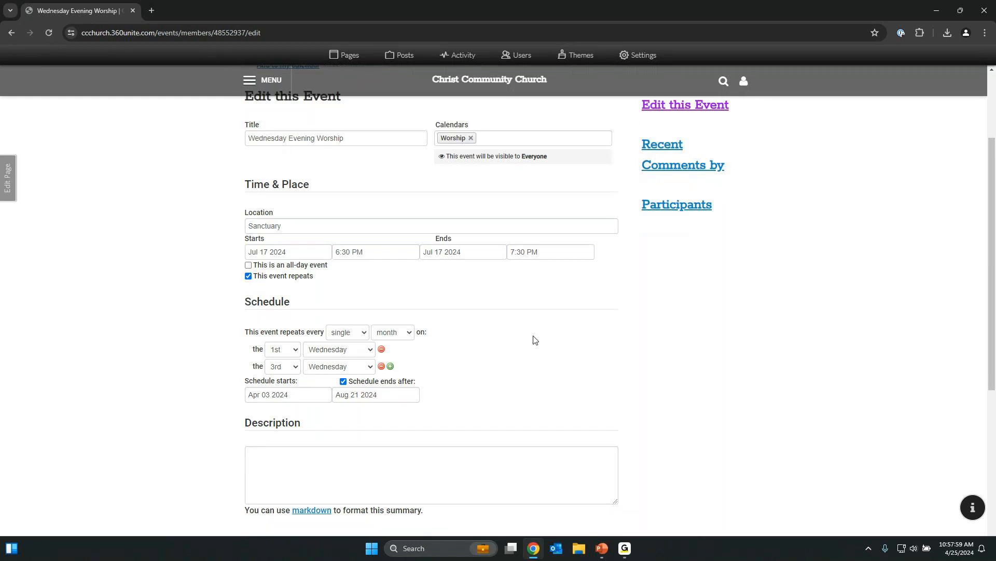
{"action": "scroll", "coordinate": [475, 230], "scroll_direction": "down", "scroll_amount": 3}
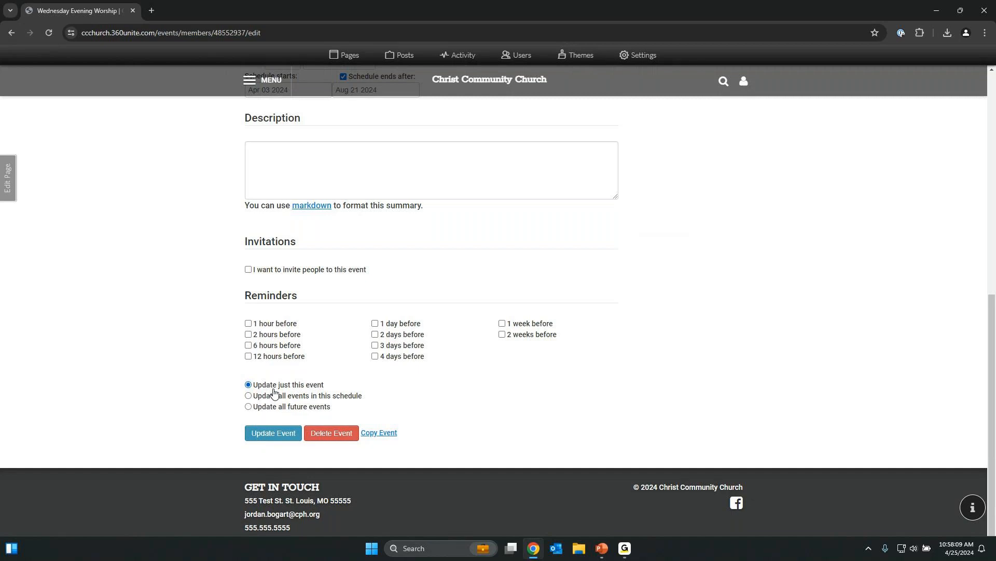
{"action": "left_click", "coordinate": [276, 396]}
{"action": "left_click", "coordinate": [287, 409]}
{"action": "left_click", "coordinate": [349, 440]}
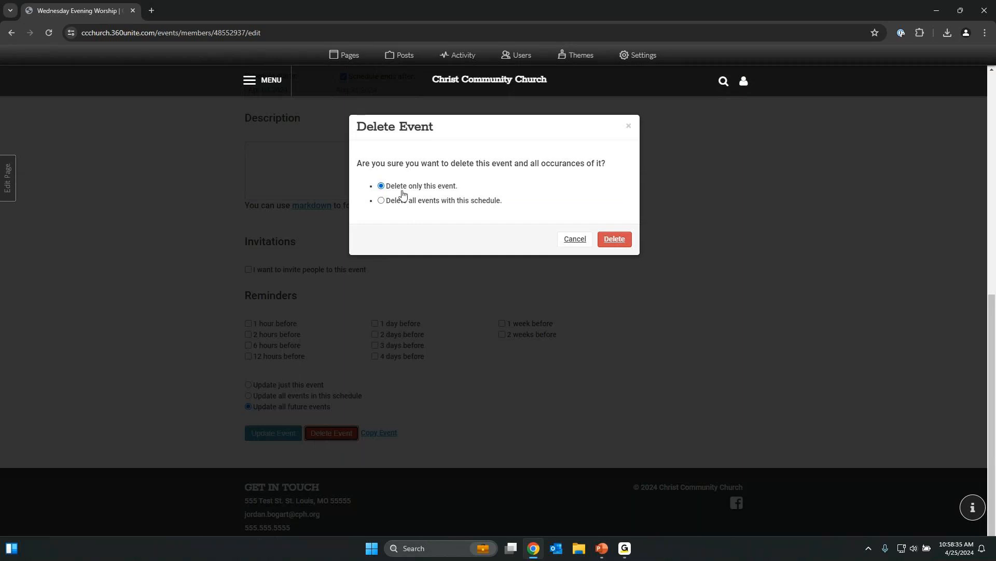
{"action": "left_click", "coordinate": [401, 206]}
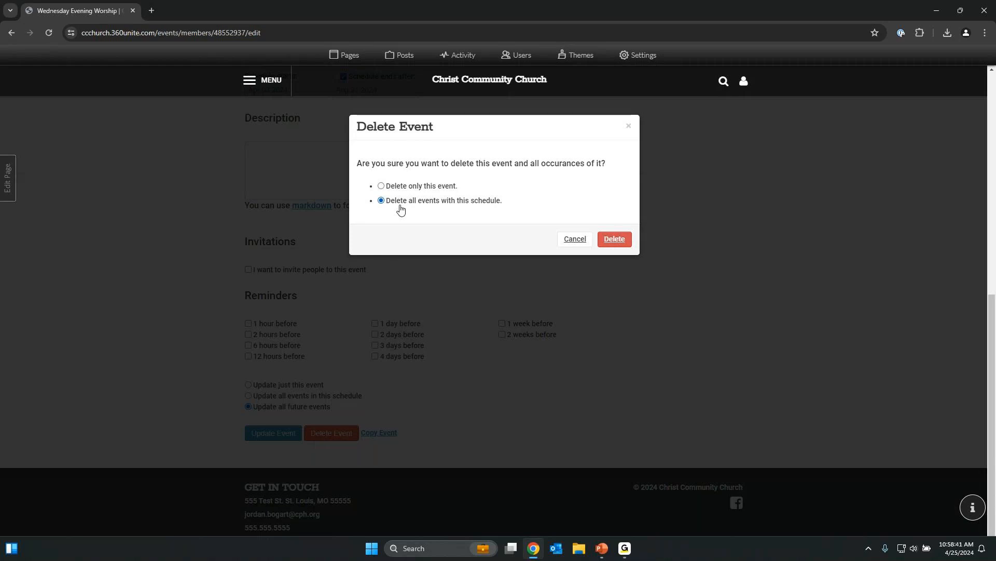
{"action": "left_click", "coordinate": [575, 239]}
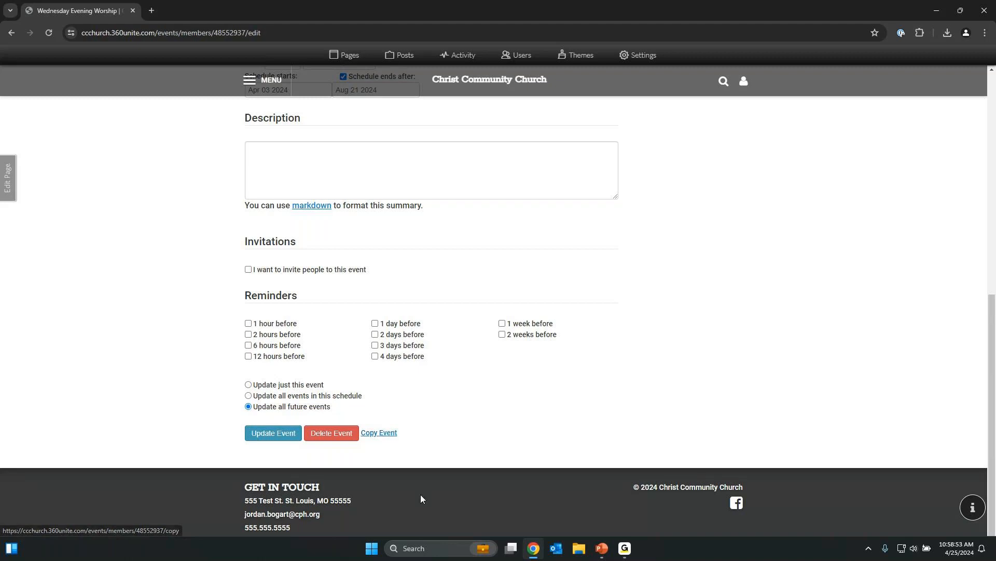
Switch to the PowerPoint slide show and advance to the Quiz slide.
{"action": "scroll", "coordinate": [426, 348], "scroll_direction": "up", "scroll_amount": 1}
{"action": "scroll", "coordinate": [425, 348], "scroll_direction": "up", "scroll_amount": 8}
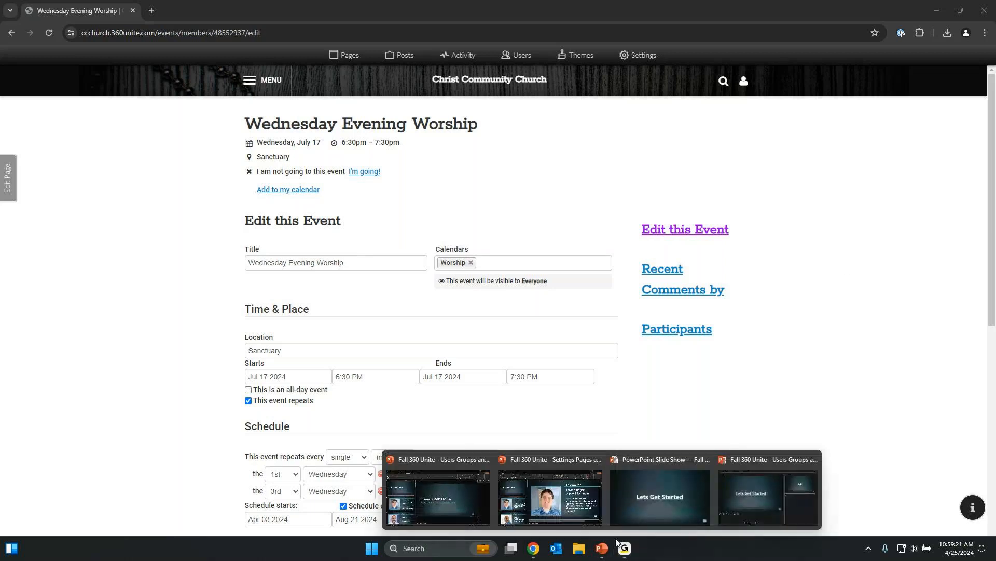
{"action": "left_click", "coordinate": [694, 496]}
{"action": "left_click", "coordinate": [561, 383]}
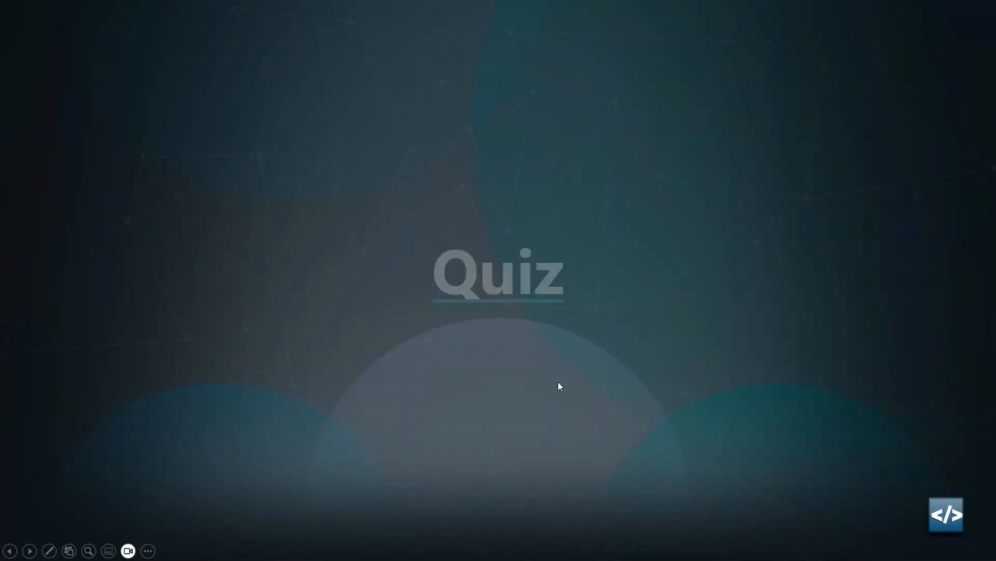